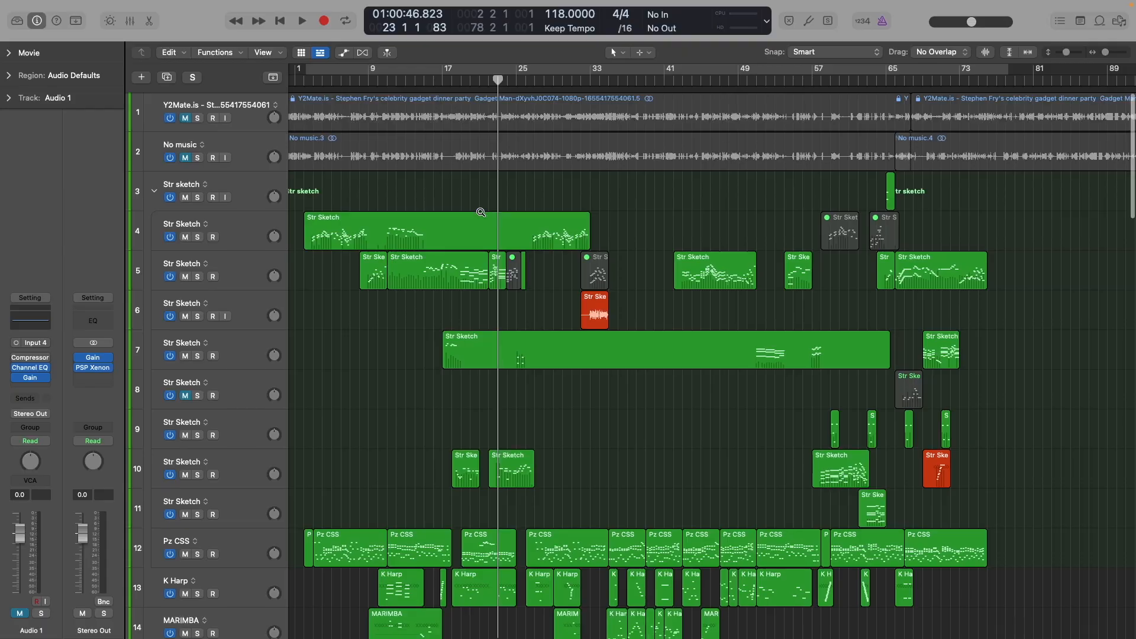
Select the sketch regions across the string tracks and the tracks below them, and display their notes together in the Piano Roll
{"action": "scroll", "coordinate": [306, 168], "scroll_direction": "down", "scroll_amount": 3}
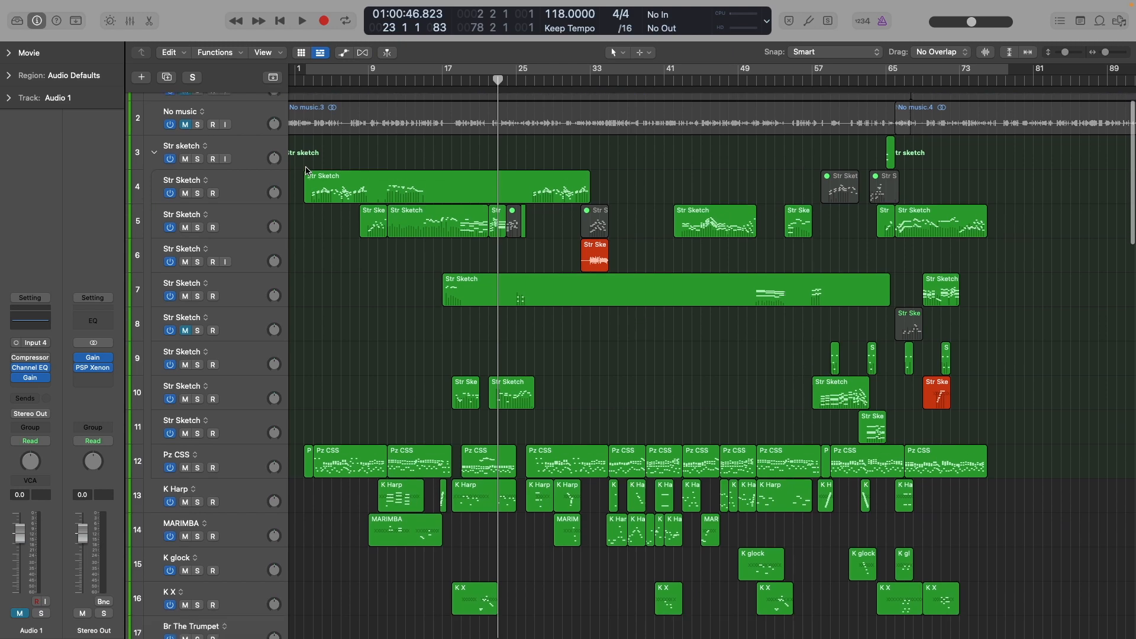
{"action": "scroll", "coordinate": [308, 164], "scroll_direction": "up", "scroll_amount": 3}
{"action": "left_click_drag", "start_coordinate": [308, 162], "coordinate": [964, 525]}
{"action": "key", "text": "p"}
{"action": "scroll", "coordinate": [482, 346], "scroll_direction": "left", "scroll_amount": 15}
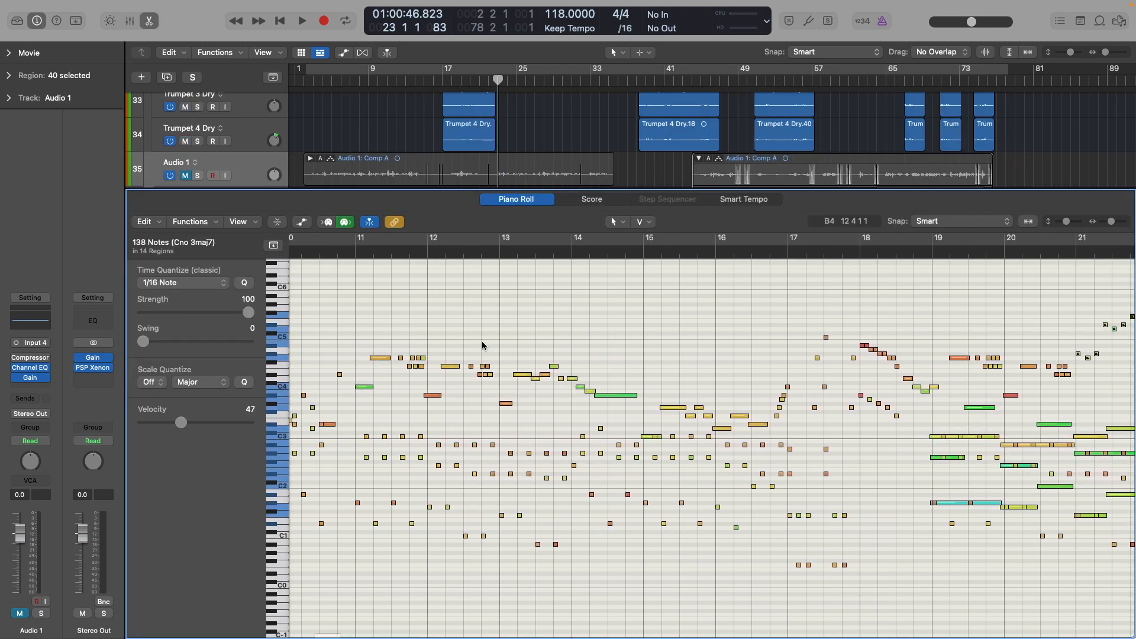
{"action": "scroll", "coordinate": [483, 346], "scroll_direction": "left", "scroll_amount": 3}
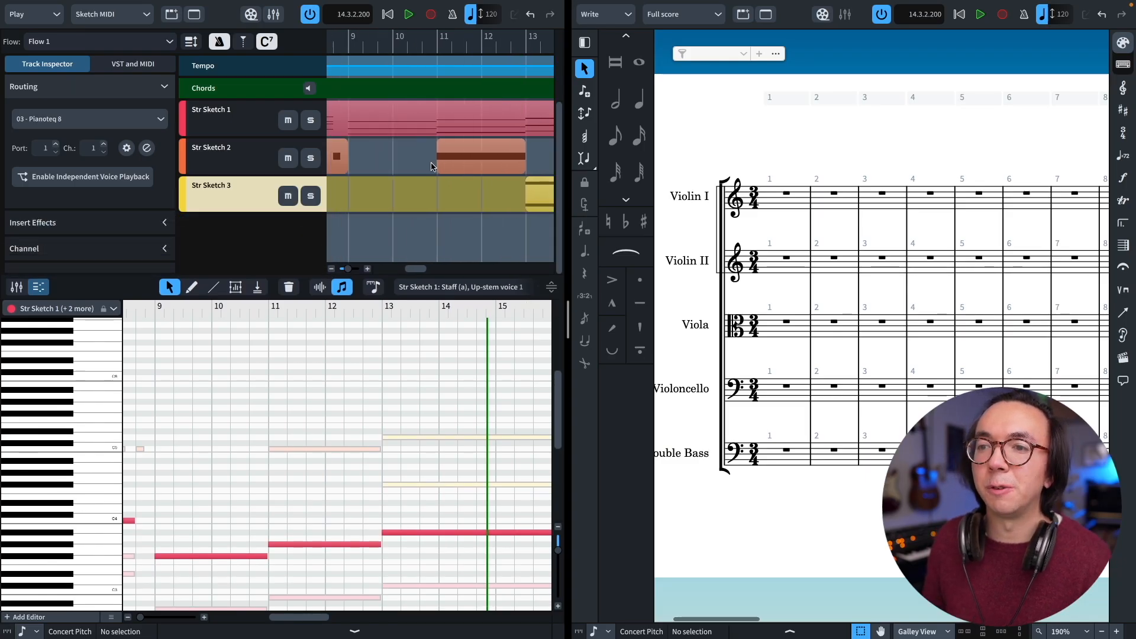
In Dorico's sketch project, enlarge the Key Editor over the track overview and show the notes from bar 1
{"action": "scroll", "coordinate": [431, 167], "scroll_direction": "left", "scroll_amount": 6}
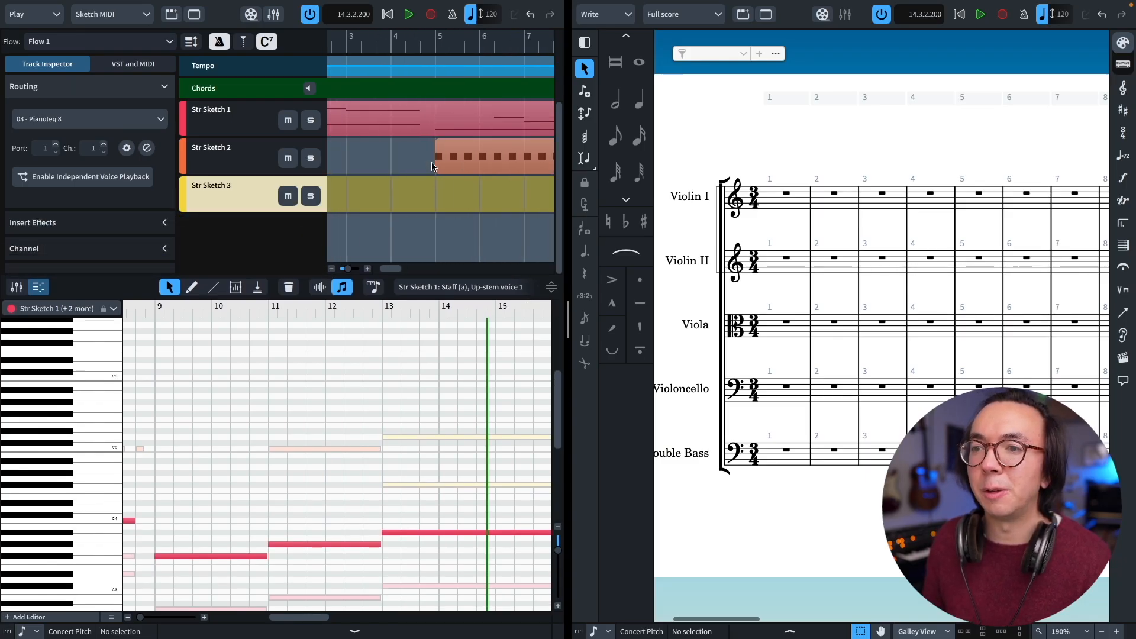
{"action": "left_click_drag", "start_coordinate": [548, 288], "coordinate": [535, 13]}
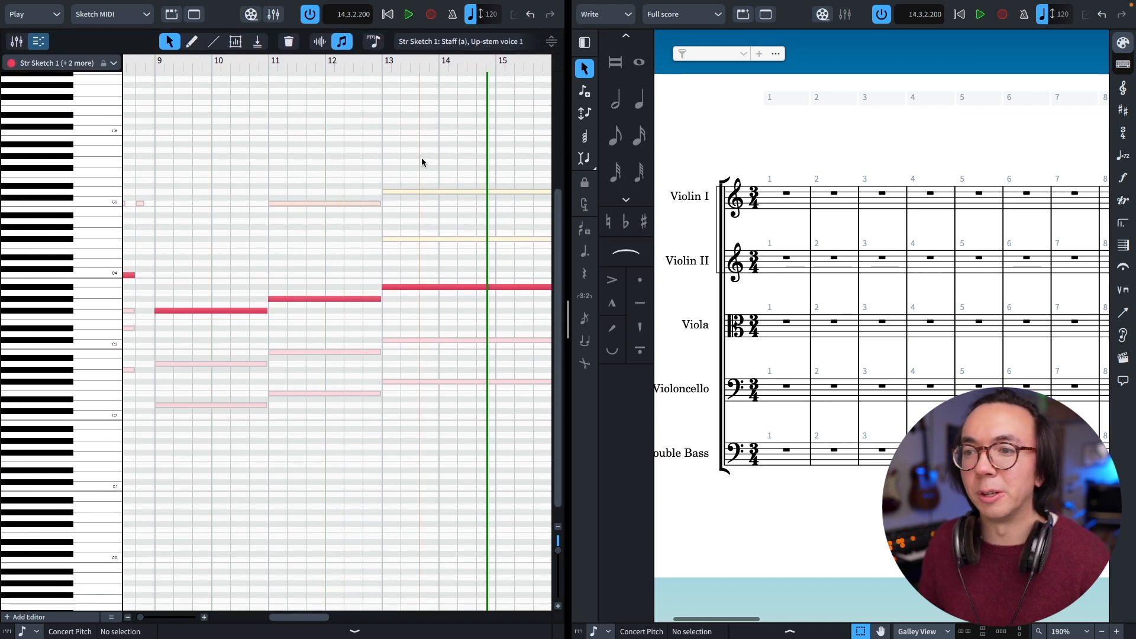
{"action": "scroll", "coordinate": [421, 160], "scroll_direction": "left", "scroll_amount": 8}
{"action": "scroll", "coordinate": [243, 157], "scroll_direction": "right", "scroll_amount": 9}
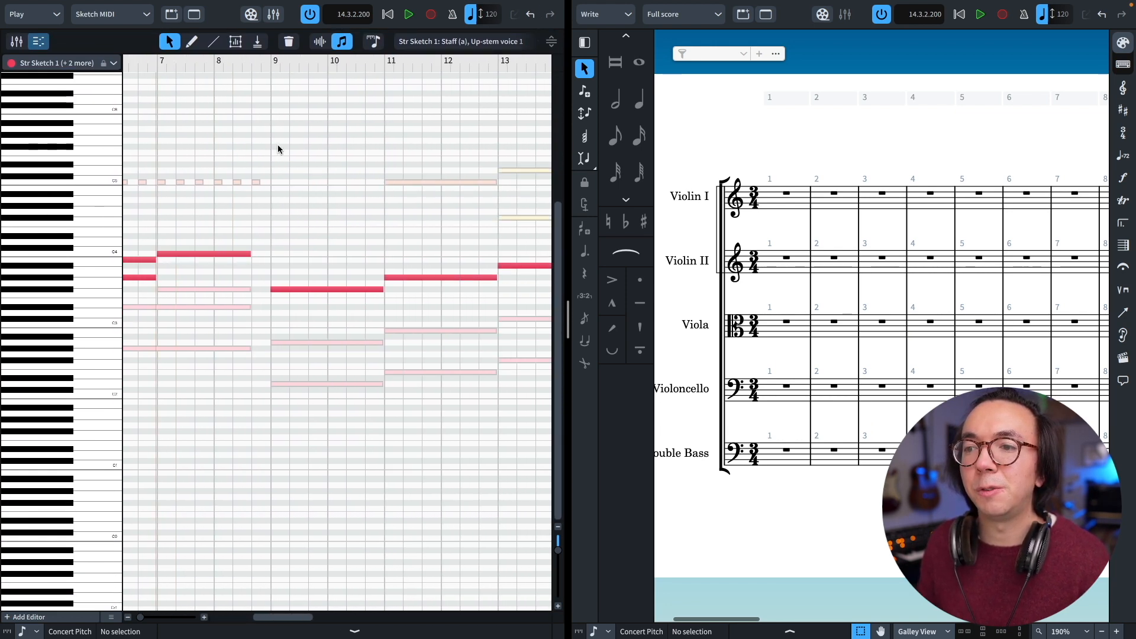
{"action": "scroll", "coordinate": [372, 225], "scroll_direction": "left", "scroll_amount": 9}
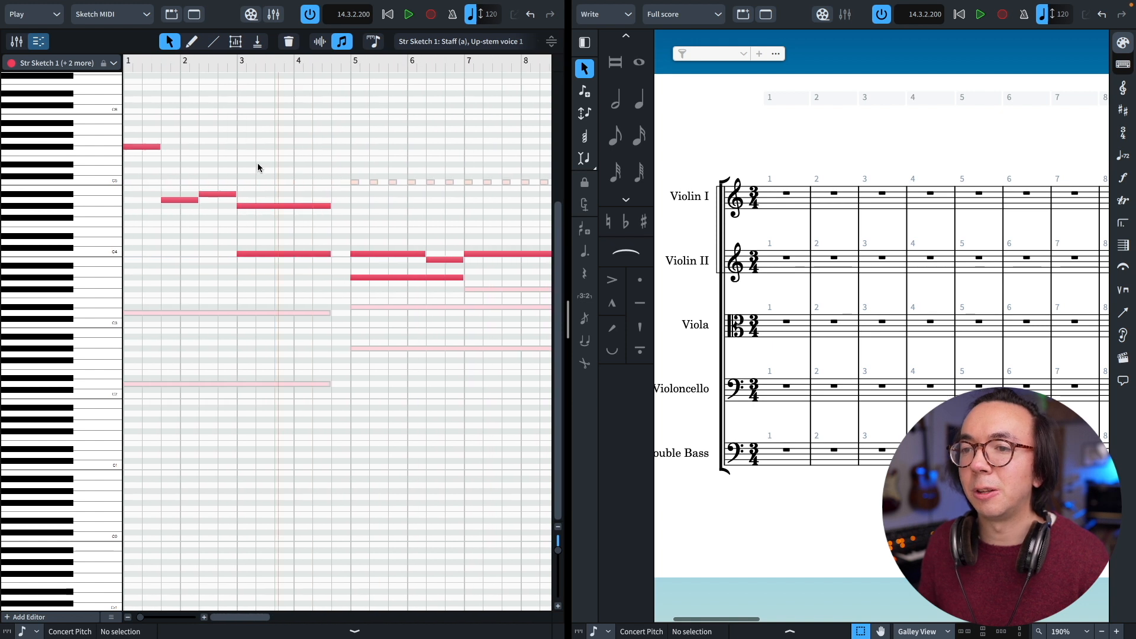
Copy the top line of Str Sketch 1 in bars 1–4 into the Violin I staff from bar 1
{"action": "left_click_drag", "start_coordinate": [137, 119], "coordinate": [307, 215]}
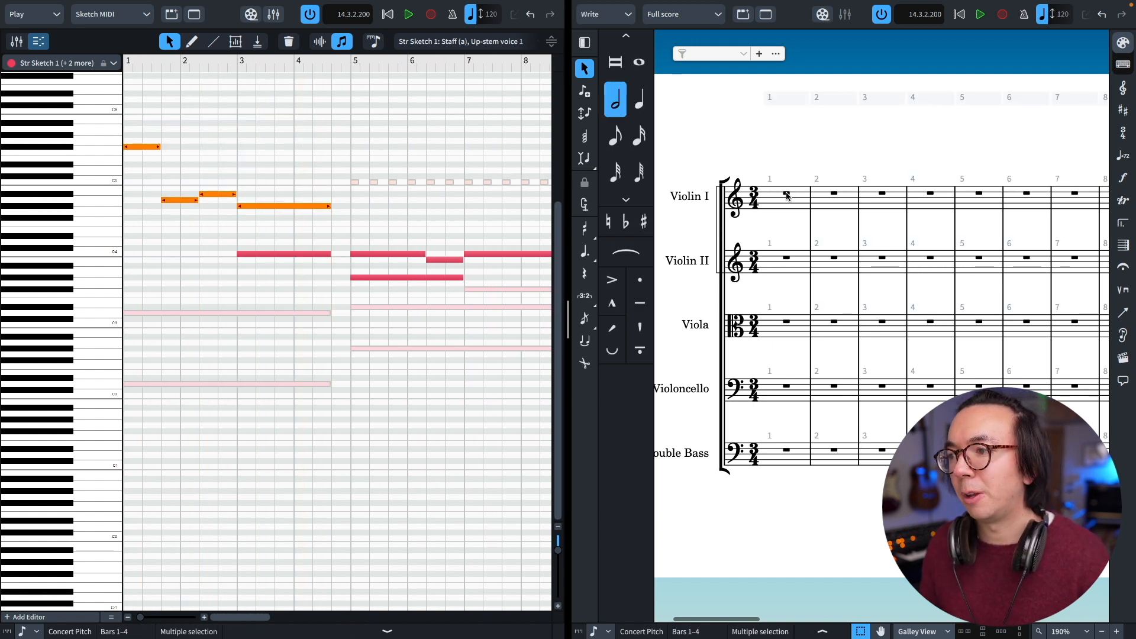
{"action": "left_click", "coordinate": [824, 197]}
{"action": "key", "text": "ctrl+v"}
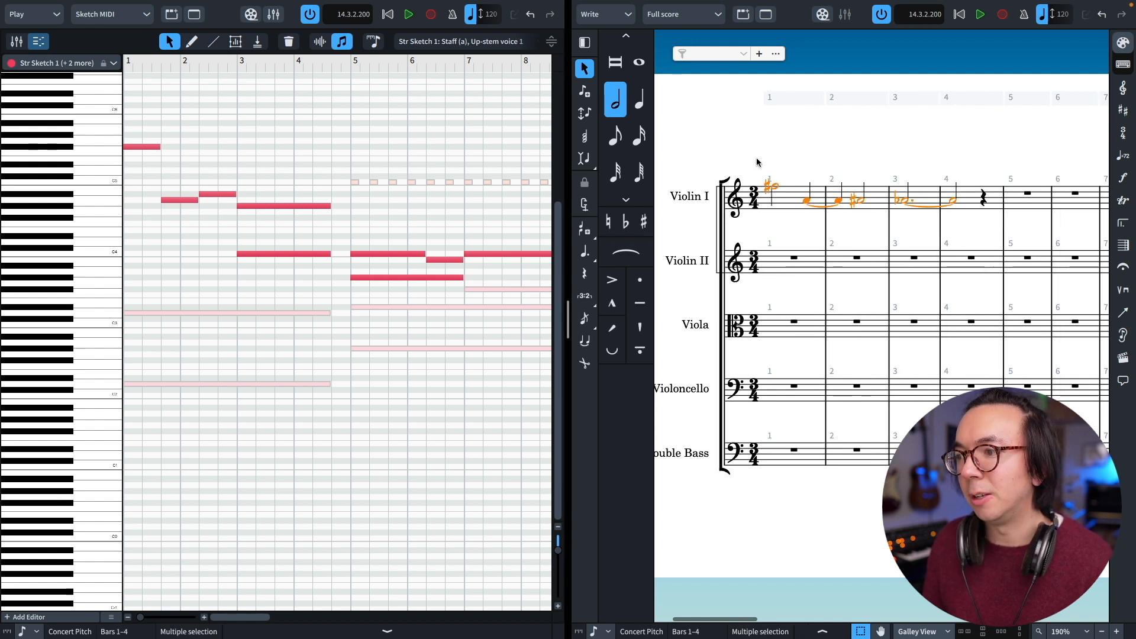
Examine how the lines of the three sketch tracks are distributed across bars 1–16 in the Key Editor and track overview
{"action": "scroll", "coordinate": [348, 177], "scroll_direction": "right", "scroll_amount": 4}
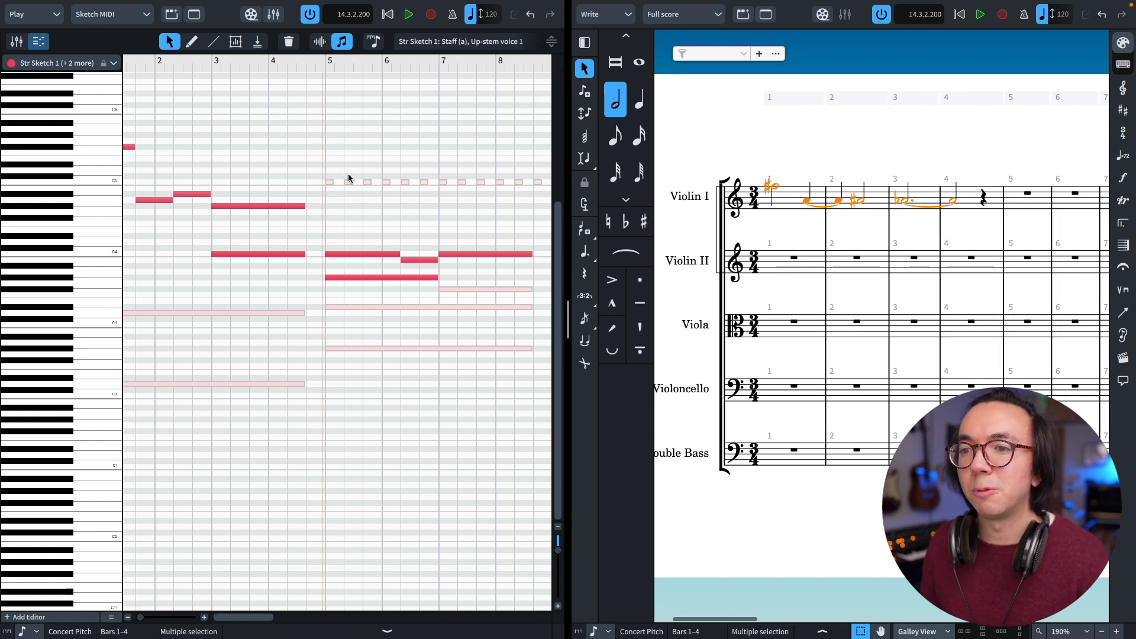
{"action": "scroll", "coordinate": [350, 177], "scroll_direction": "left", "scroll_amount": 2}
{"action": "scroll", "coordinate": [214, 195], "scroll_direction": "left", "scroll_amount": 2}
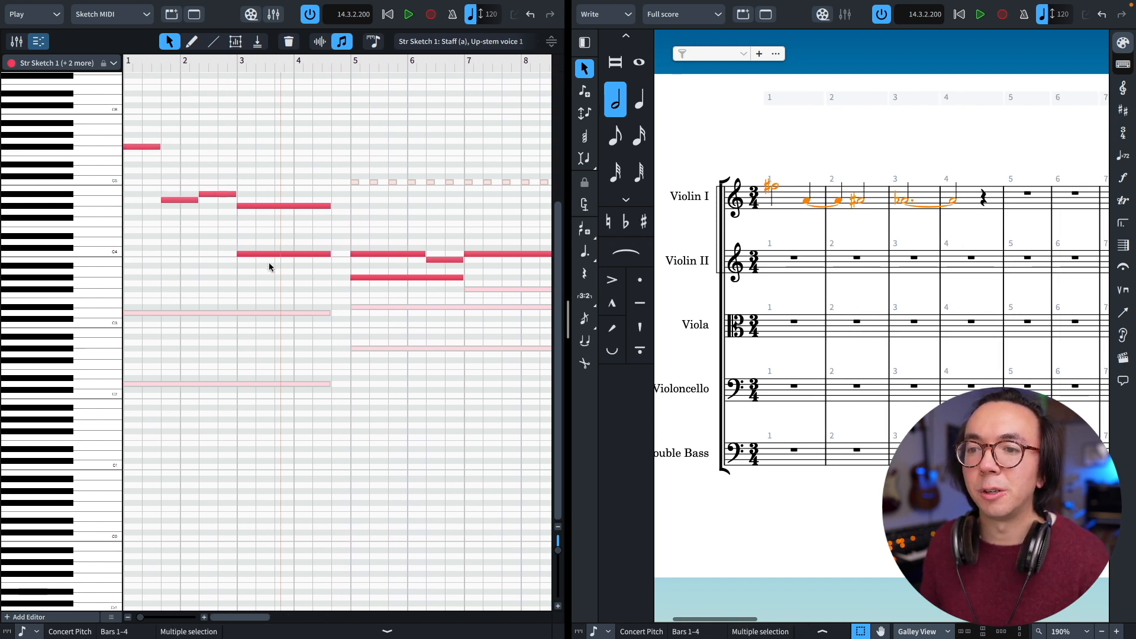
{"action": "scroll", "coordinate": [305, 383], "scroll_direction": "right", "scroll_amount": 5}
{"action": "scroll", "coordinate": [349, 370], "scroll_direction": "right", "scroll_amount": 4}
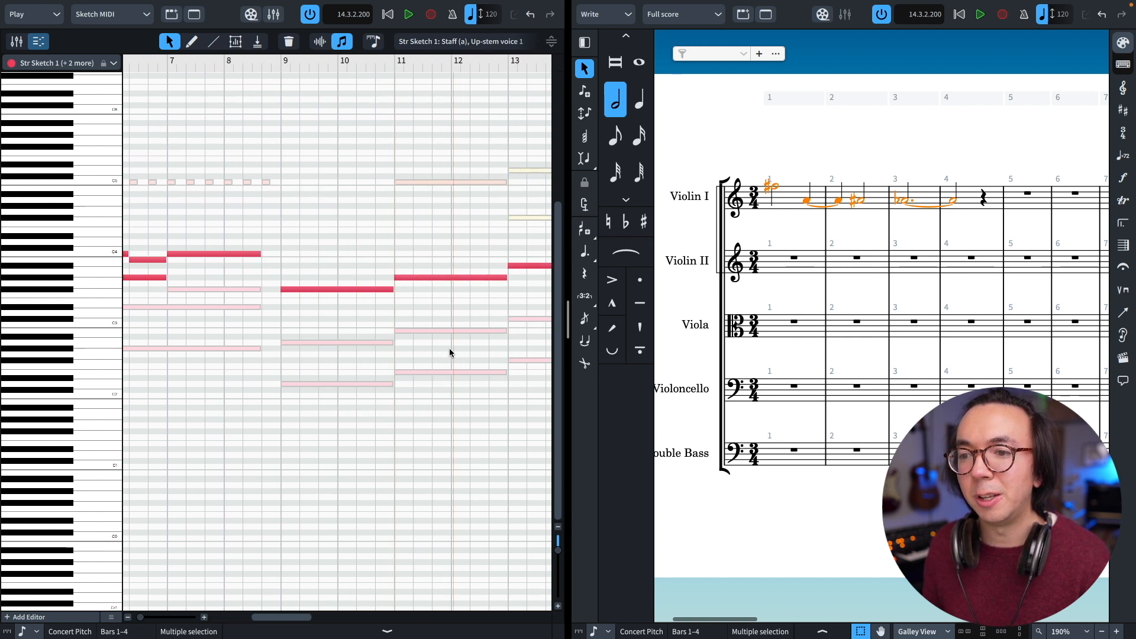
{"action": "scroll", "coordinate": [397, 319], "scroll_direction": "right", "scroll_amount": 3}
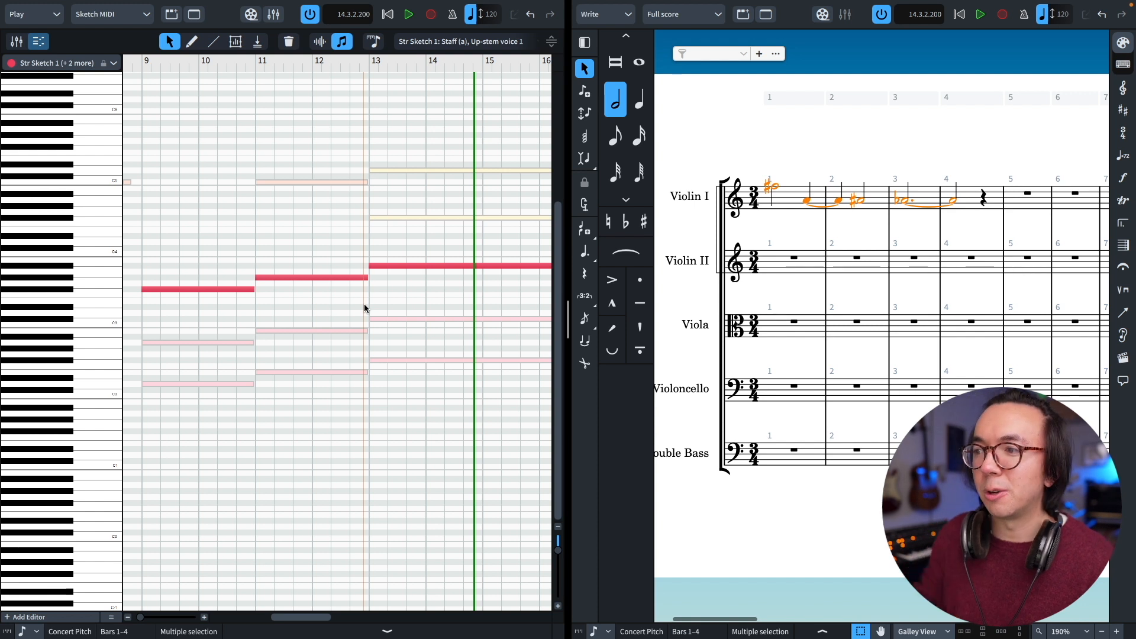
{"action": "scroll", "coordinate": [255, 257], "scroll_direction": "left", "scroll_amount": 6}
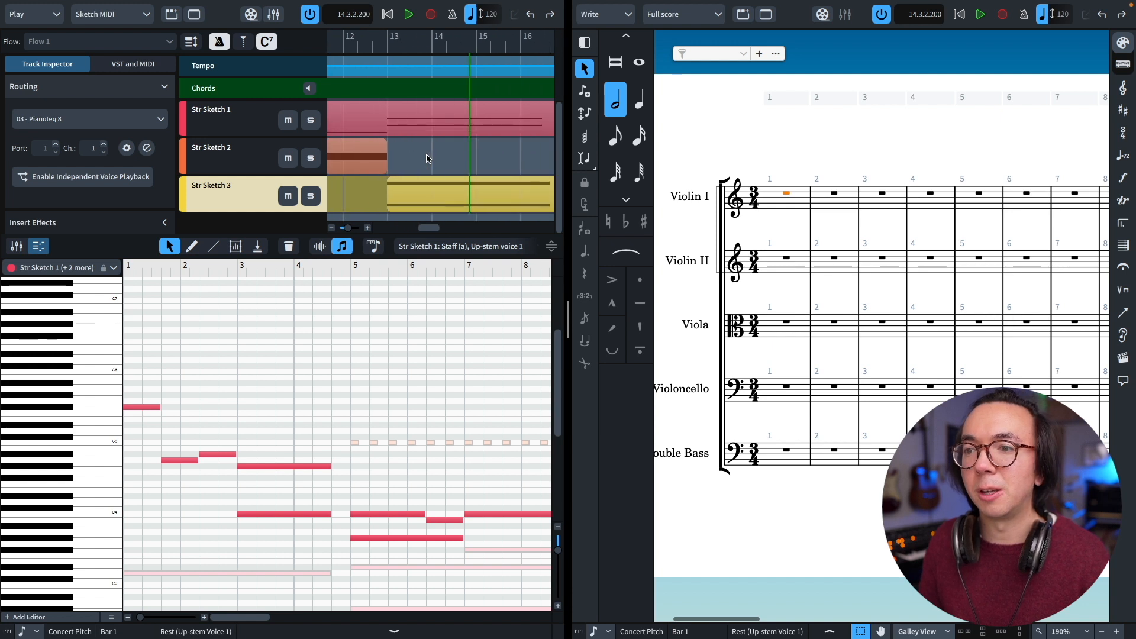
{"action": "scroll", "coordinate": [427, 159], "scroll_direction": "right", "scroll_amount": 3}
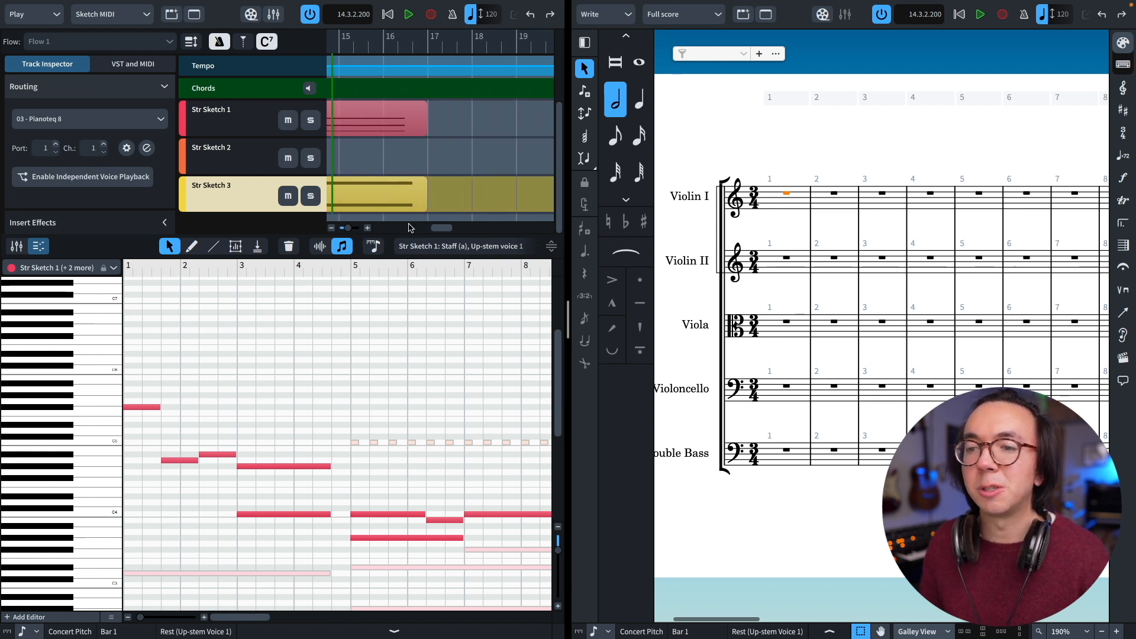
Enlarge the Key Editor and select the top-line notes from all three sketch tracks across bars 1–16
{"action": "left_click_drag", "start_coordinate": [551, 248], "coordinate": [551, 42]}
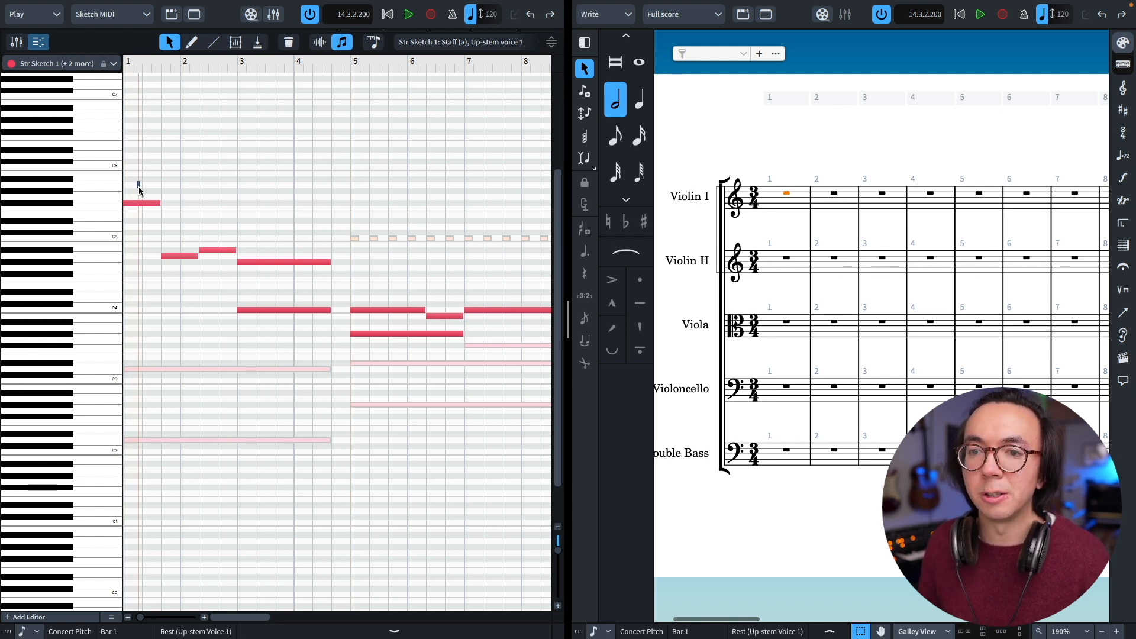
{"action": "left_click_drag", "start_coordinate": [137, 182], "coordinate": [296, 276]}
{"action": "key", "text": "Escape"}
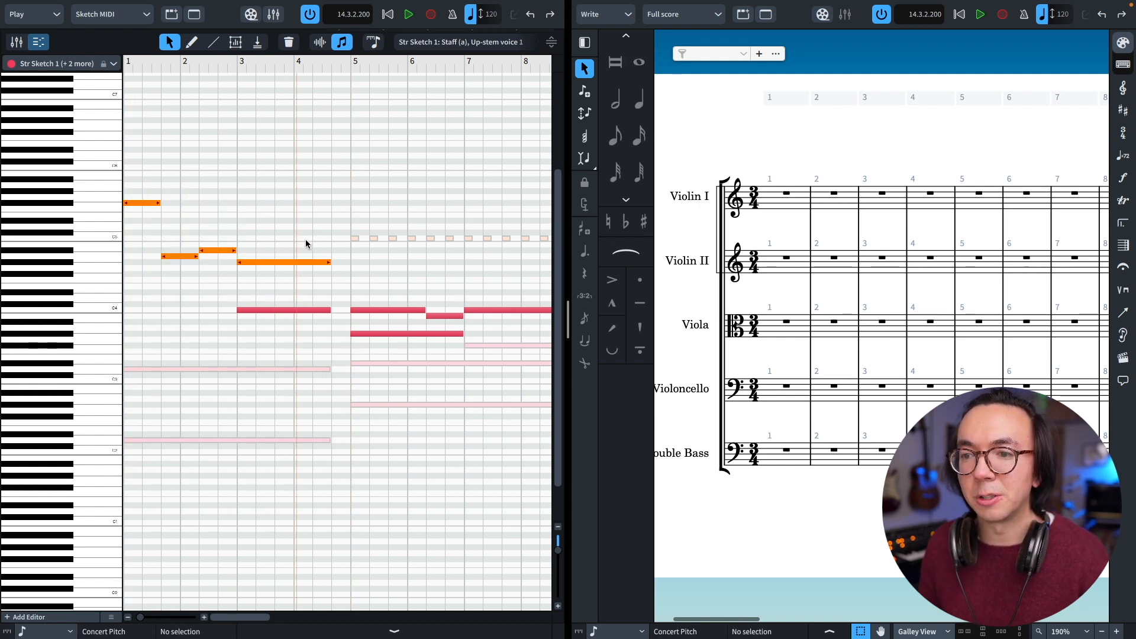
{"action": "scroll", "coordinate": [303, 241], "scroll_direction": "right", "scroll_amount": 5}
{"action": "left_click_drag", "start_coordinate": [208, 222], "coordinate": [445, 251]}
{"action": "scroll", "coordinate": [400, 241], "scroll_direction": "right", "scroll_amount": 12}
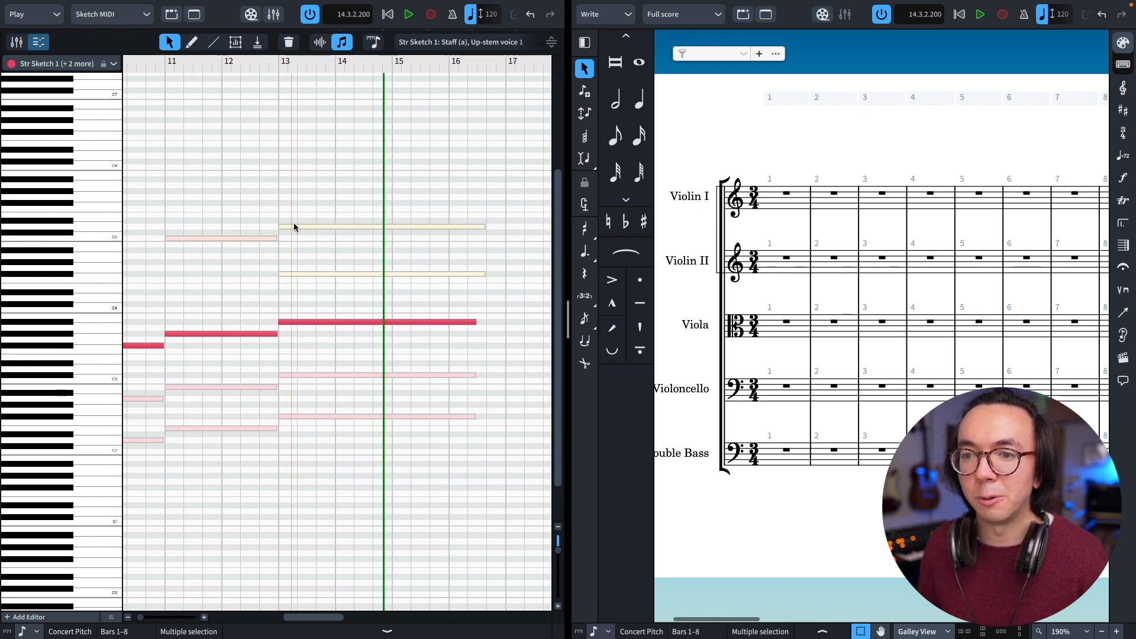
{"action": "left_click_drag", "start_coordinate": [241, 200], "coordinate": [333, 243]}
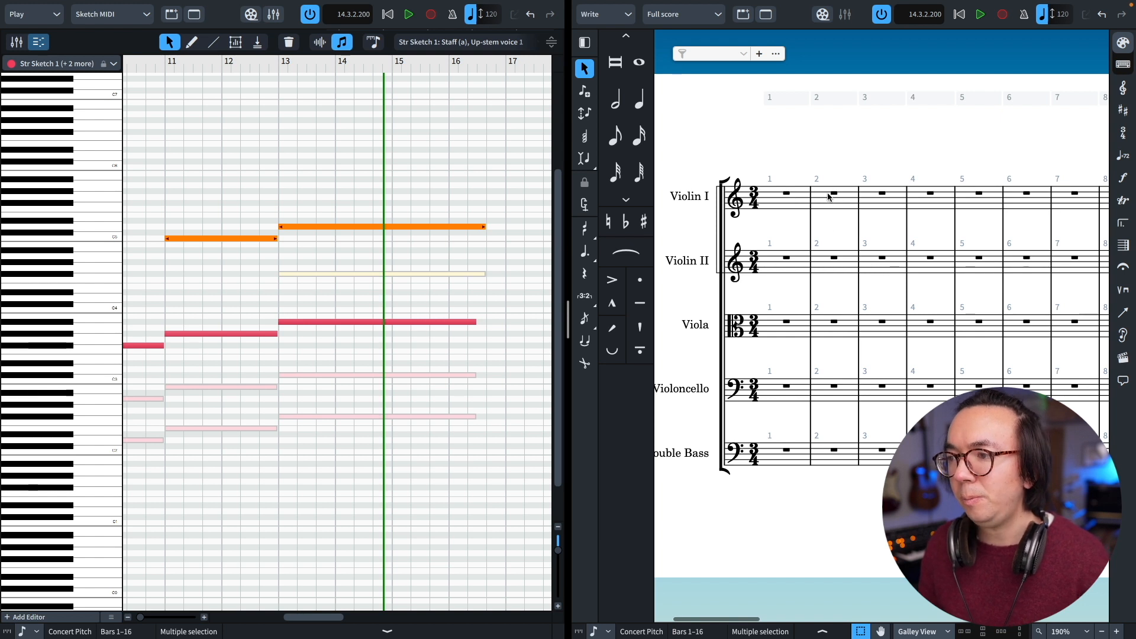
Paste the copied top line into Up-stem Voice 1 of the Violin I staff, starting at bar 1
{"action": "left_click", "coordinate": [786, 194]}
{"action": "right_click", "coordinate": [783, 196]}
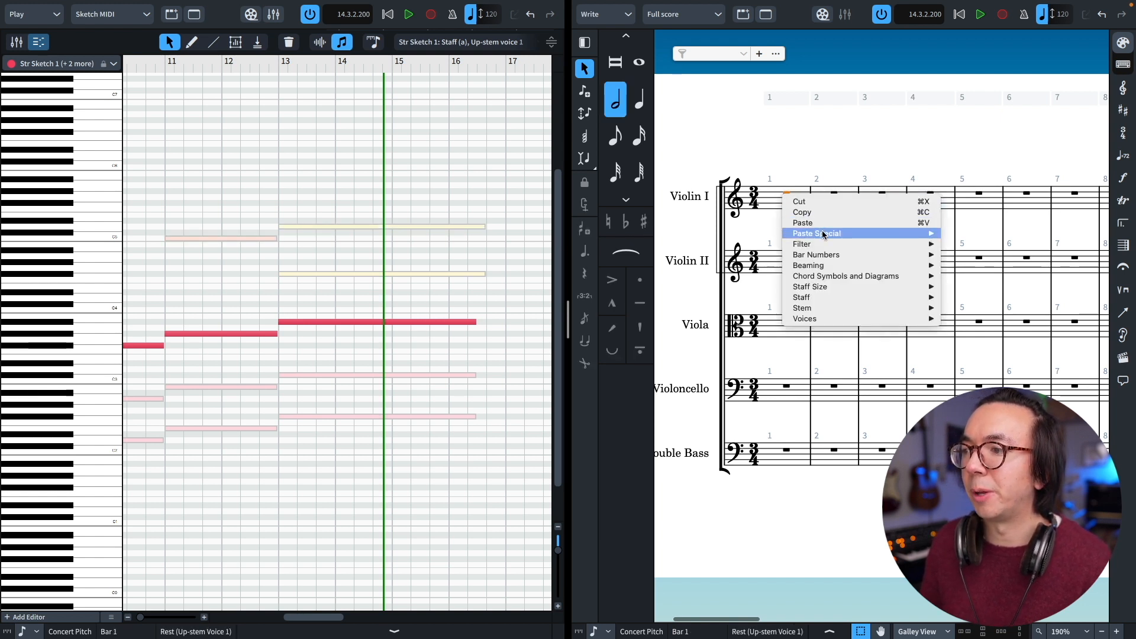
{"action": "mouse_move", "coordinate": [824, 236]}
{"action": "mouse_move", "coordinate": [974, 239]}
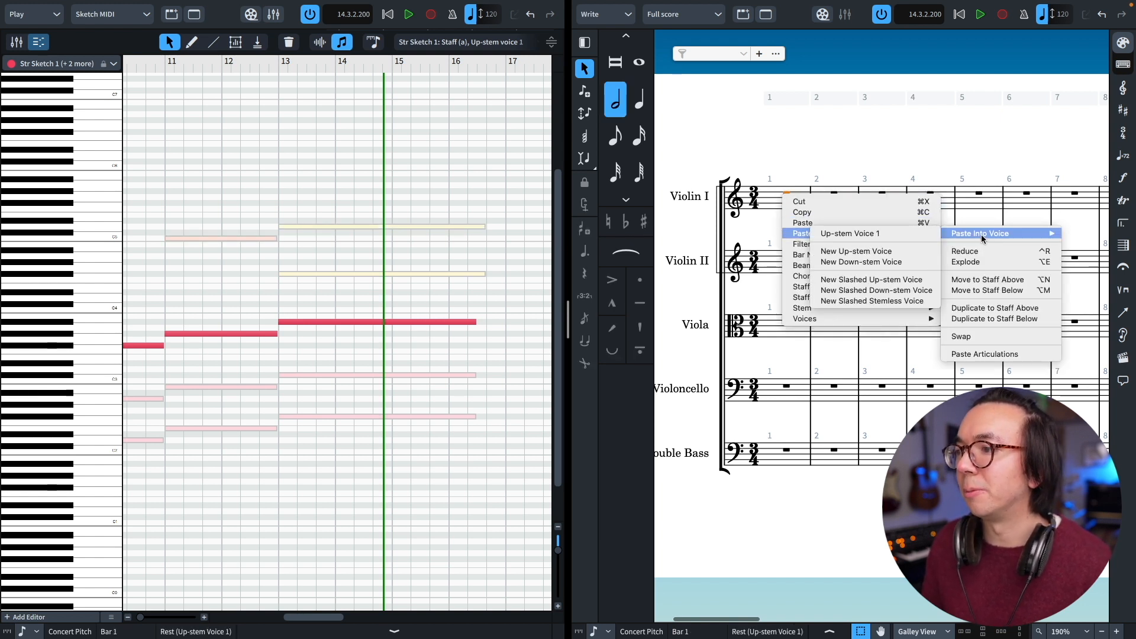
{"action": "left_click", "coordinate": [899, 234]}
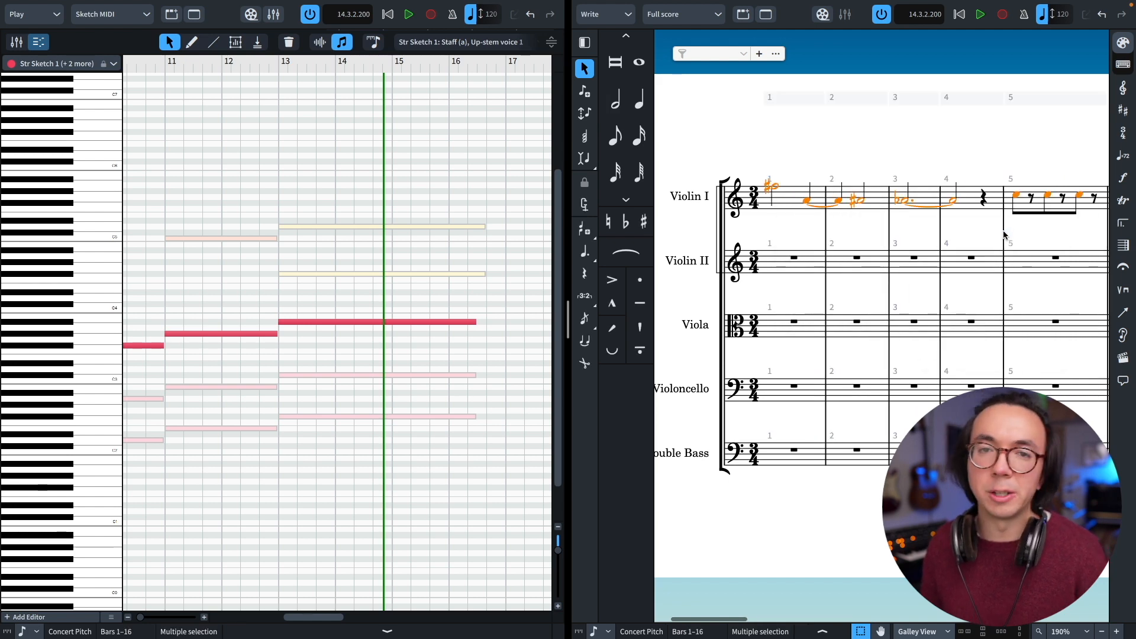
{"action": "scroll", "coordinate": [896, 157], "scroll_direction": "right", "scroll_amount": 10}
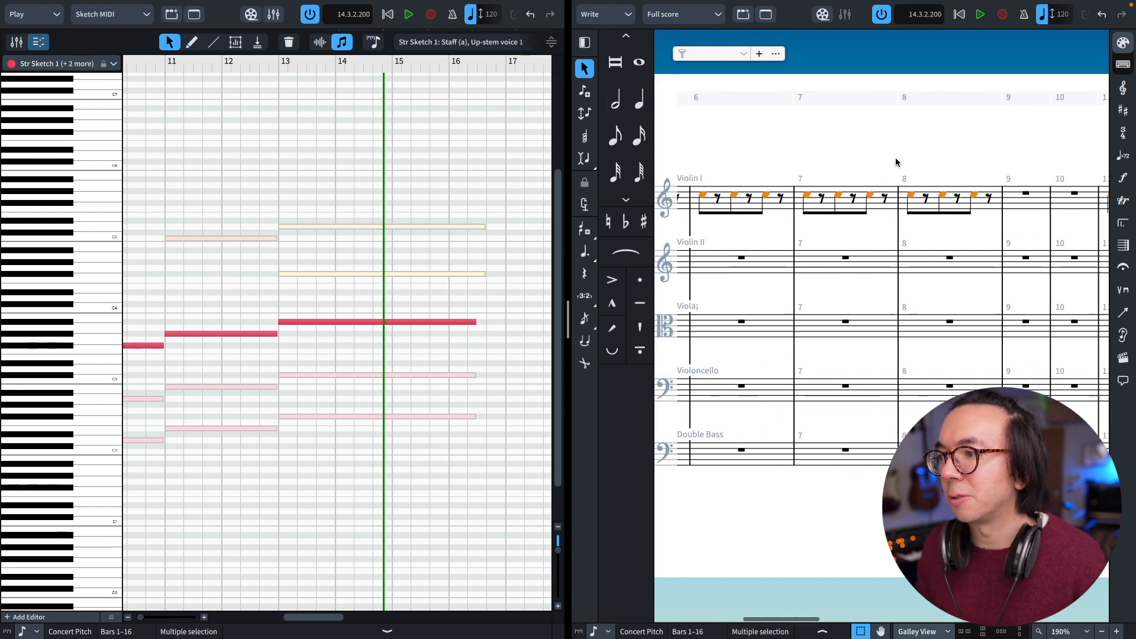
{"action": "scroll", "coordinate": [897, 163], "scroll_direction": "left", "scroll_amount": 15}
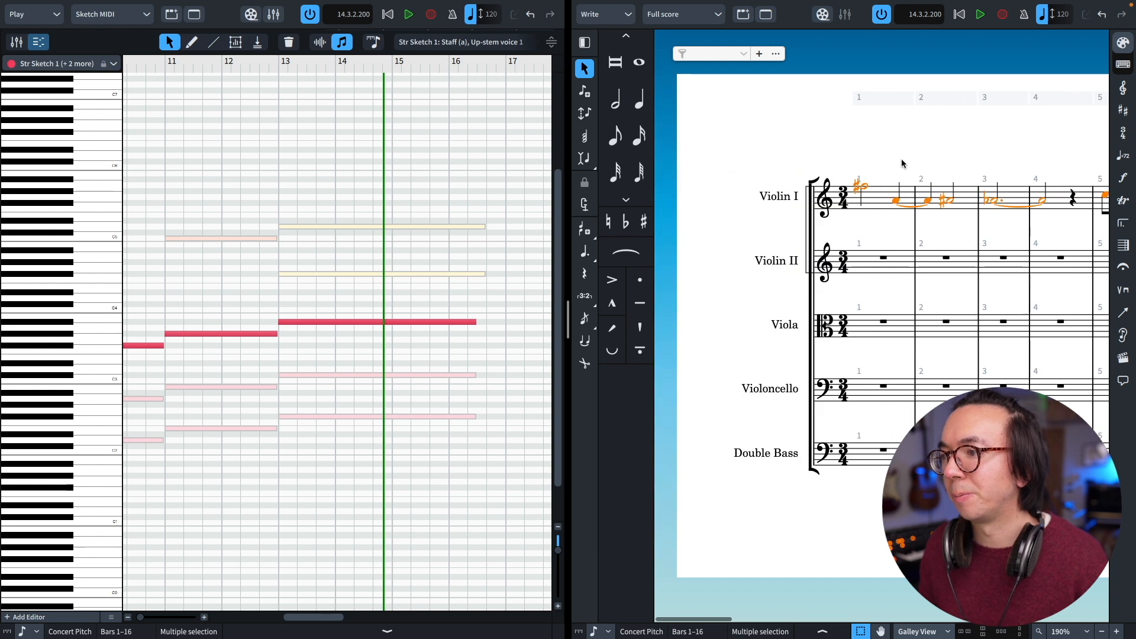
Select the two lowest lines of long sketch notes across bars 1–16 in the Key Editor
{"action": "left_click", "coordinate": [286, 172]}
{"action": "scroll", "coordinate": [287, 182], "scroll_direction": "left", "scroll_amount": 10}
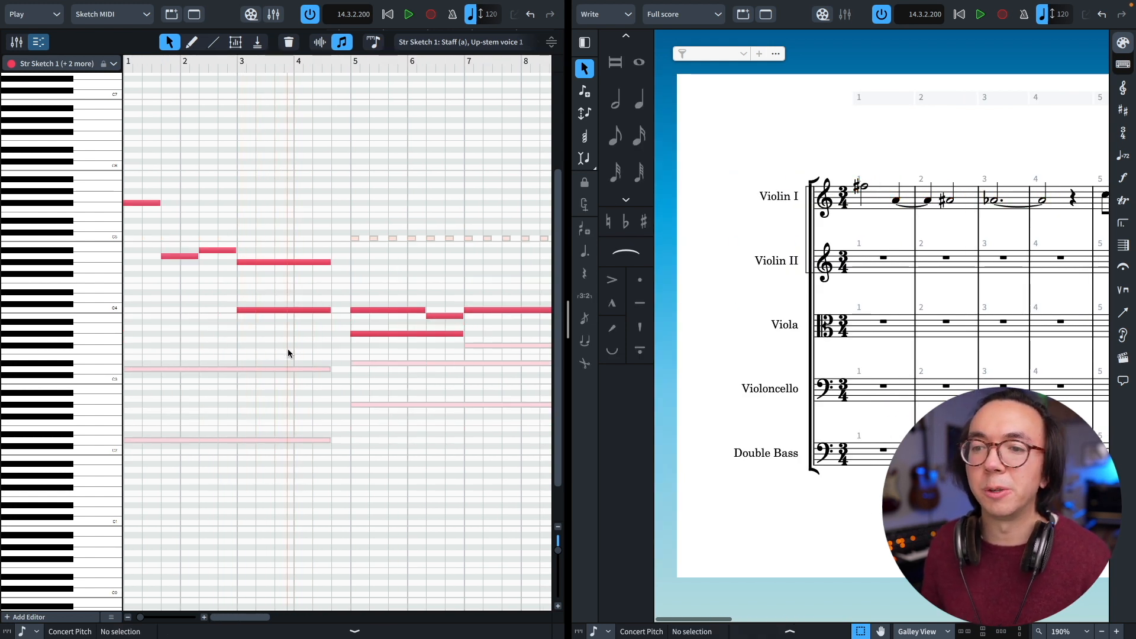
{"action": "left_click_drag", "start_coordinate": [292, 353], "coordinate": [419, 457]}
{"action": "scroll", "coordinate": [388, 397], "scroll_direction": "right", "scroll_amount": 6}
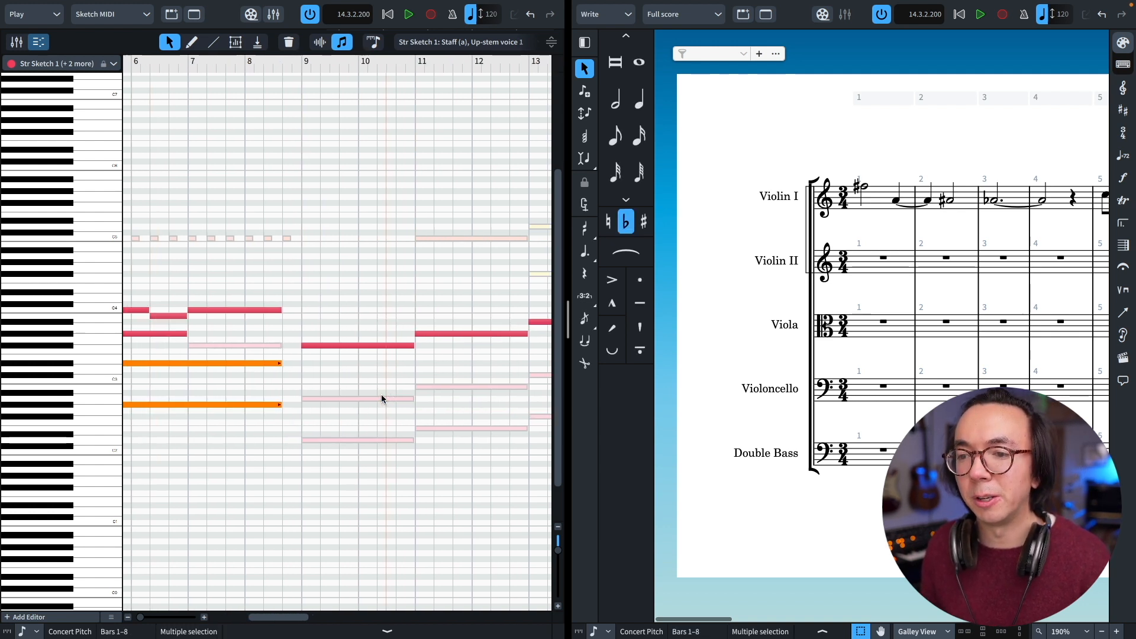
{"action": "left_click_drag", "start_coordinate": [332, 370], "coordinate": [514, 453]}
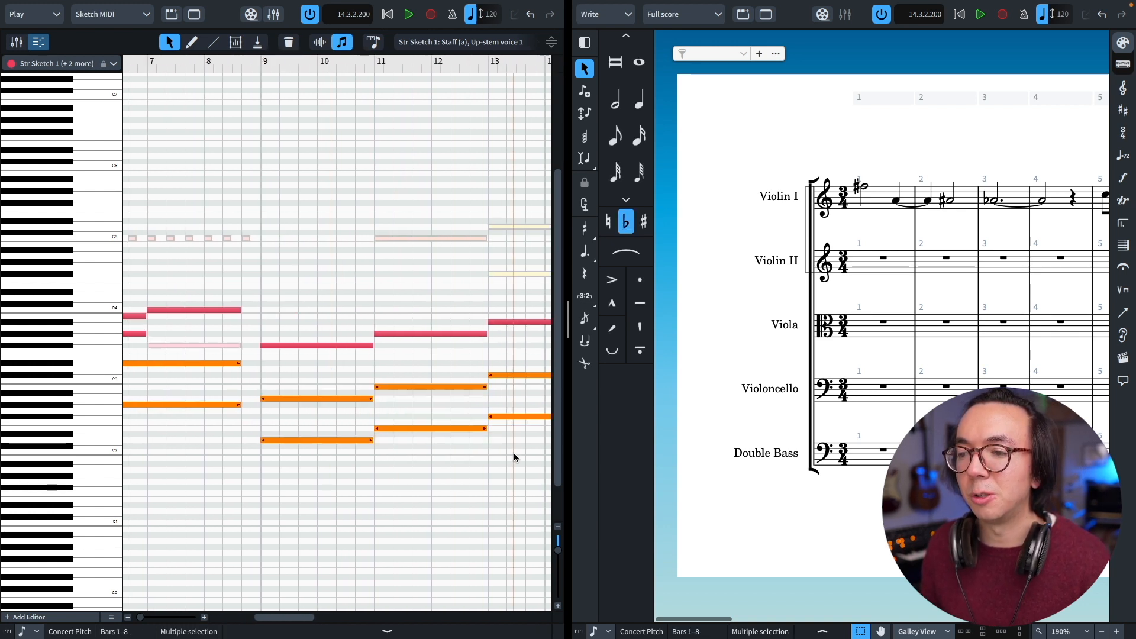
{"action": "scroll", "coordinate": [413, 383], "scroll_direction": "right", "scroll_amount": 3}
{"action": "scroll", "coordinate": [413, 387], "scroll_direction": "left", "scroll_amount": 9}
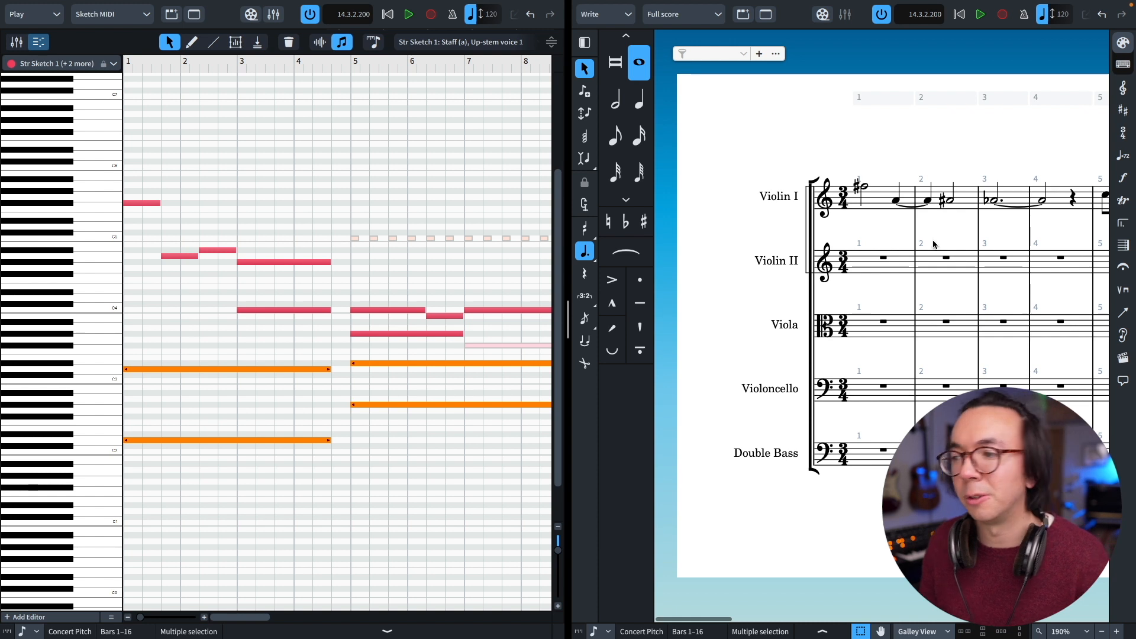
{"action": "scroll", "coordinate": [333, 357], "scroll_direction": "right", "scroll_amount": 1}
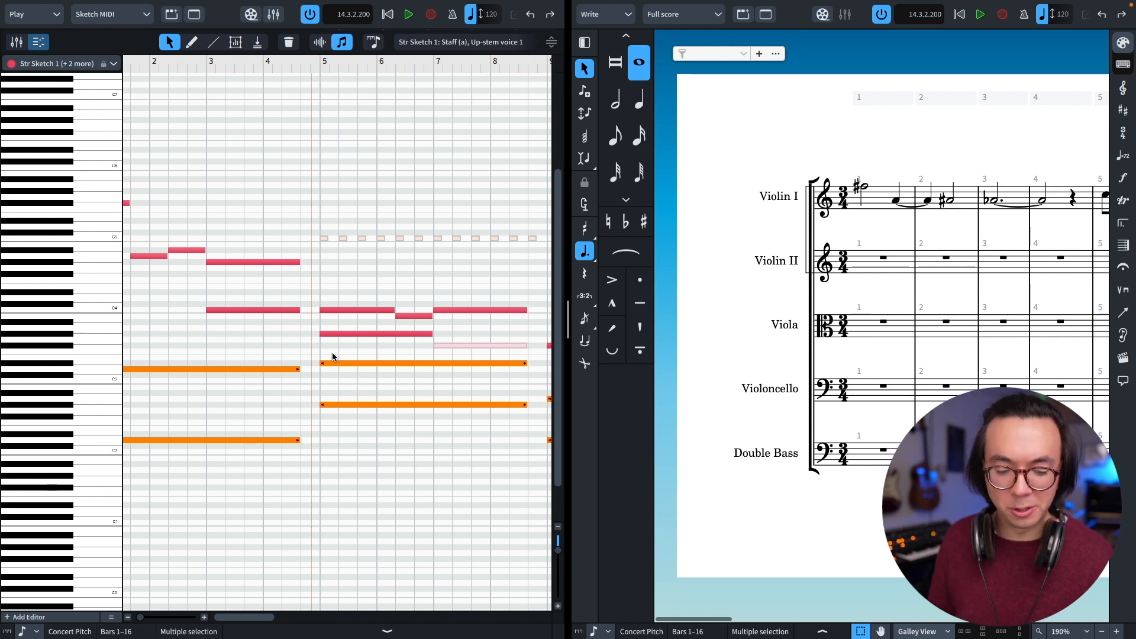
Paste the two copied bass lines onto the Violoncello and Double Bass staves together, starting at bar 1
{"action": "left_click", "coordinate": [885, 388]}
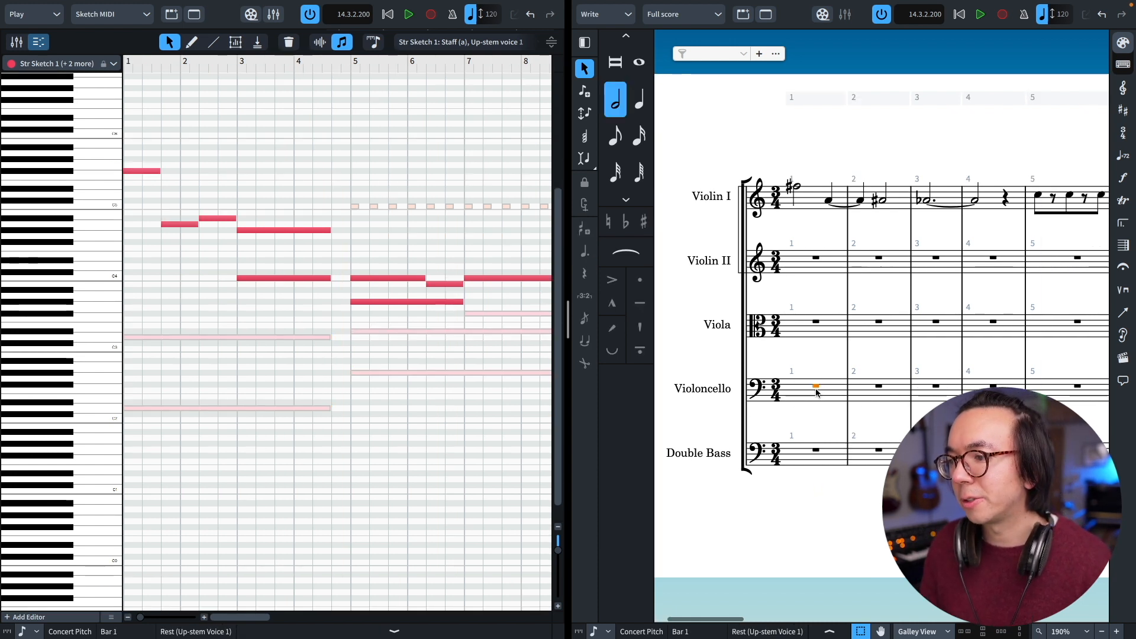
{"action": "left_click", "coordinate": [817, 451], "text": "shift"}
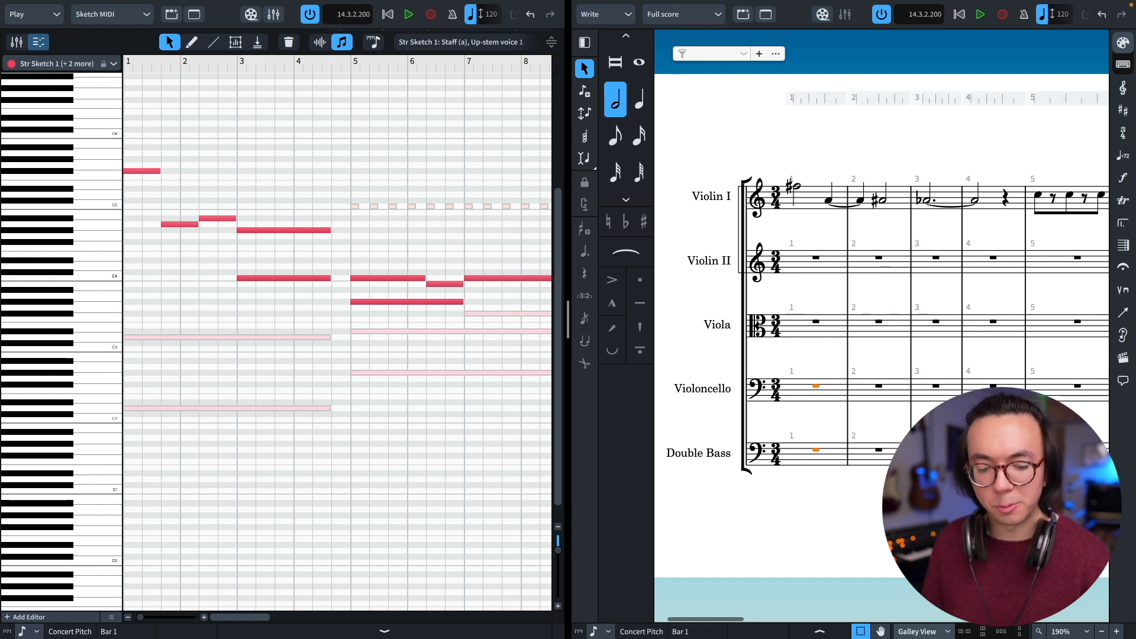
{"action": "key", "text": "super+v"}
{"action": "scroll", "coordinate": [808, 394], "scroll_direction": "right", "scroll_amount": 10}
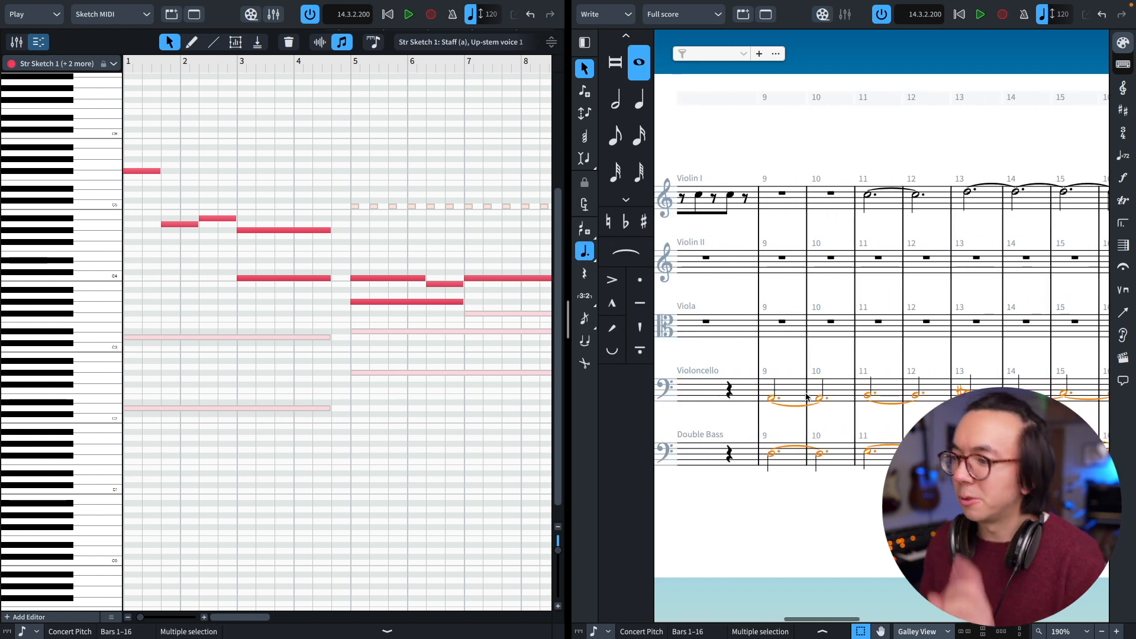
{"action": "scroll", "coordinate": [808, 397], "scroll_direction": "right", "scroll_amount": 3}
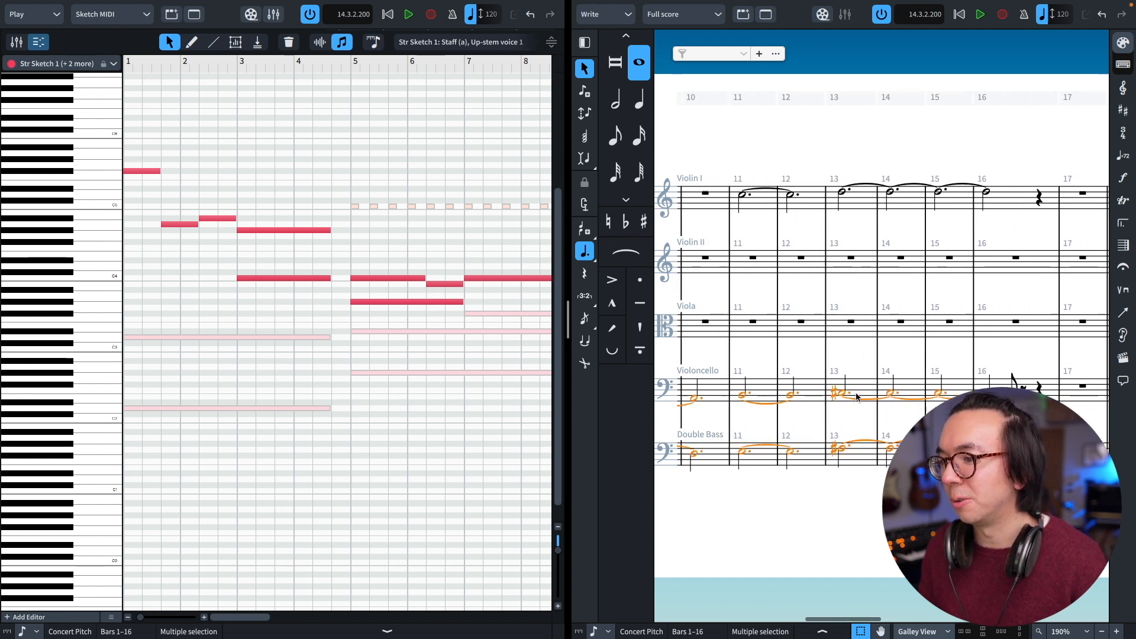
{"action": "scroll", "coordinate": [856, 398], "scroll_direction": "left", "scroll_amount": 13}
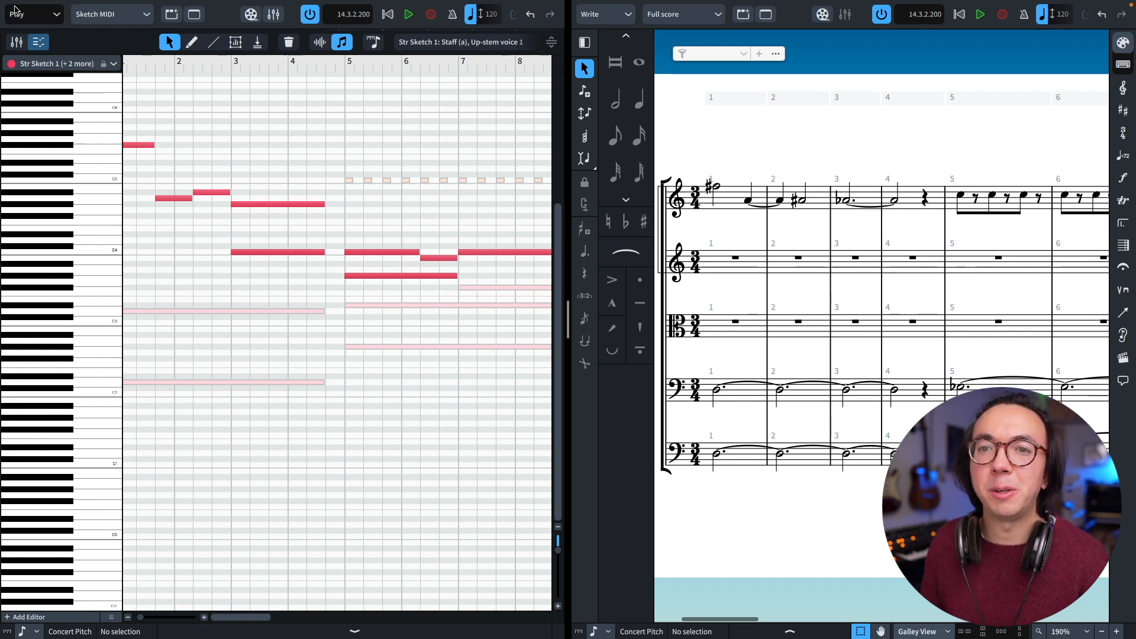
Switch the sketch project from Play mode to Write mode
{"action": "left_click", "coordinate": [41, 16]}
{"action": "left_click", "coordinate": [35, 51]}
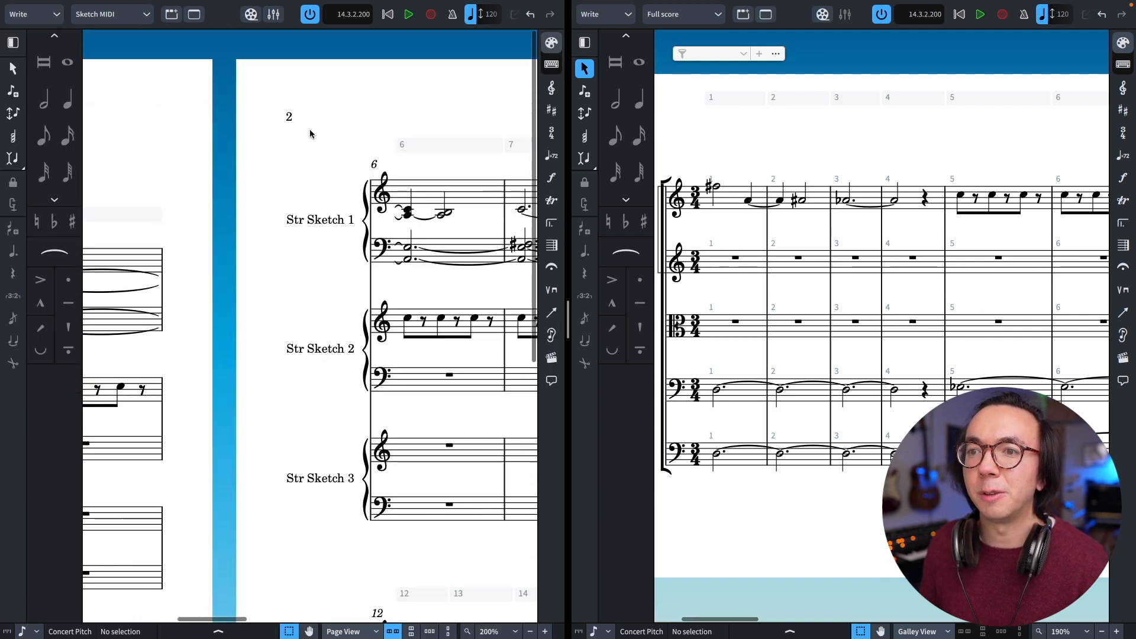
Examine the notated sketch across its first two pages, comparing the lines on the Str Sketch 1, 2 and 3 staves
{"action": "scroll", "coordinate": [310, 129], "scroll_direction": "left", "scroll_amount": 5}
{"action": "scroll", "coordinate": [310, 129], "scroll_direction": "down", "scroll_amount": 2}
{"action": "scroll", "coordinate": [310, 129], "scroll_direction": "right", "scroll_amount": 6}
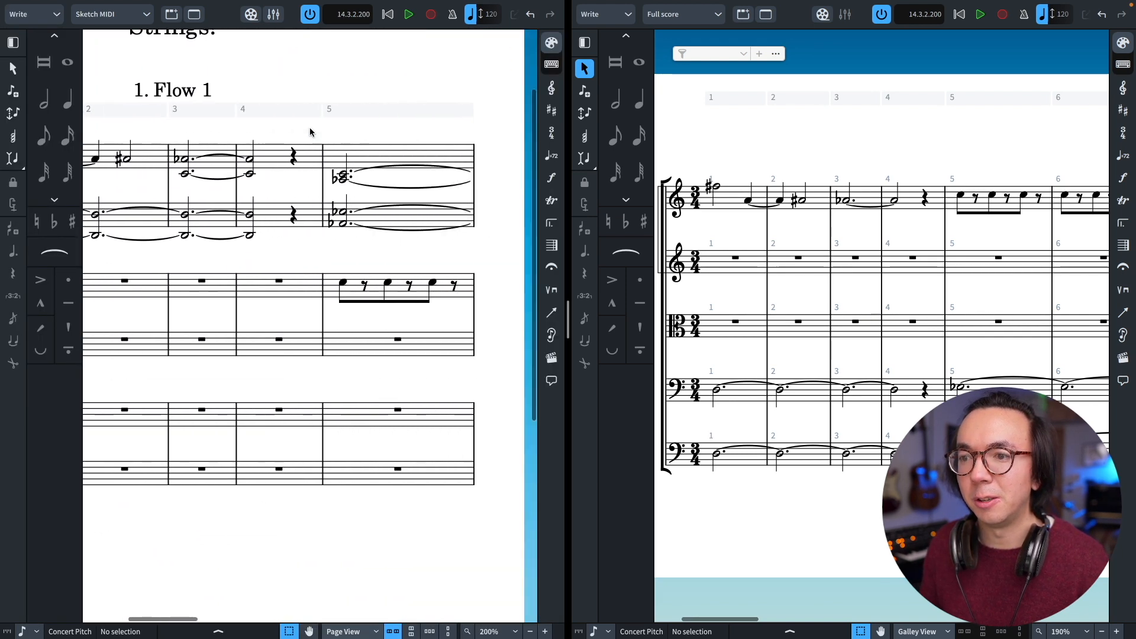
{"action": "scroll", "coordinate": [310, 129], "scroll_direction": "down", "scroll_amount": 1}
{"action": "scroll", "coordinate": [310, 129], "scroll_direction": "left", "scroll_amount": 5}
{"action": "scroll", "coordinate": [310, 129], "scroll_direction": "down", "scroll_amount": 1}
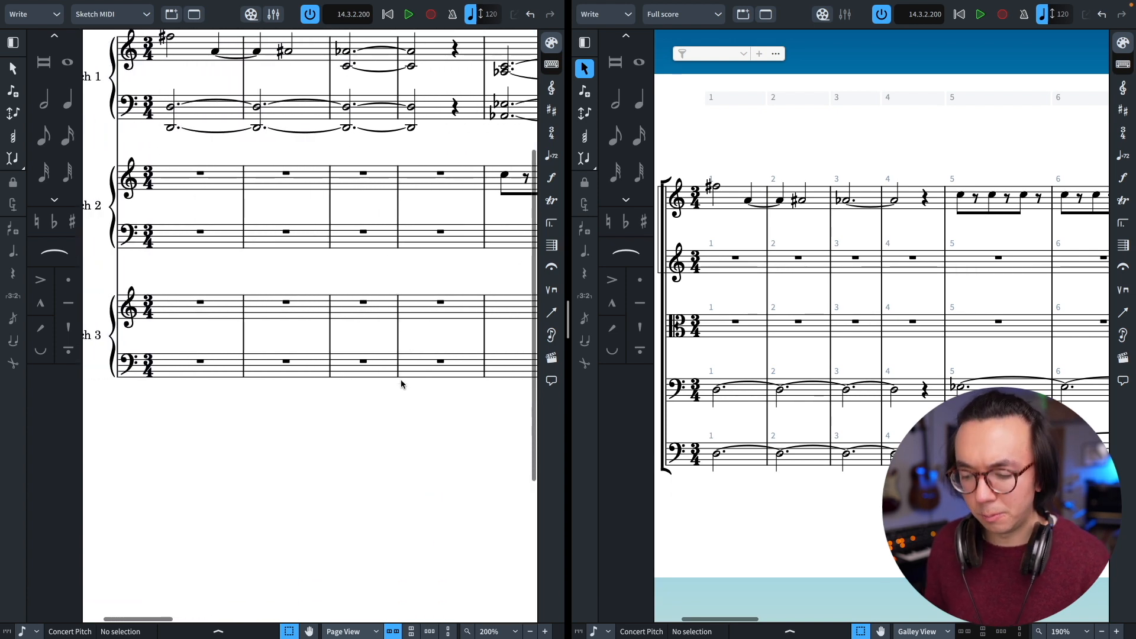
{"action": "key", "text": "x"}
{"action": "key", "text": "x"}
{"action": "scroll", "coordinate": [357, 349], "scroll_direction": "right", "scroll_amount": 6}
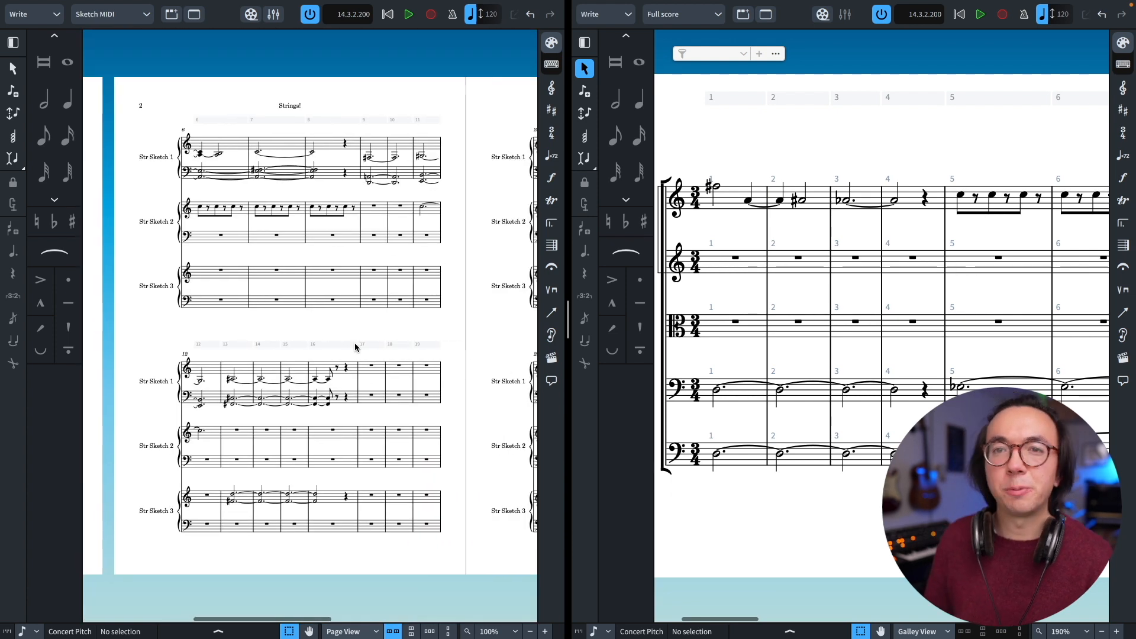
{"action": "scroll", "coordinate": [358, 353], "scroll_direction": "right", "scroll_amount": 1}
{"action": "scroll", "coordinate": [359, 352], "scroll_direction": "left", "scroll_amount": 2}
{"action": "scroll", "coordinate": [359, 352], "scroll_direction": "right", "scroll_amount": 3}
{"action": "scroll", "coordinate": [359, 352], "scroll_direction": "left", "scroll_amount": 5}
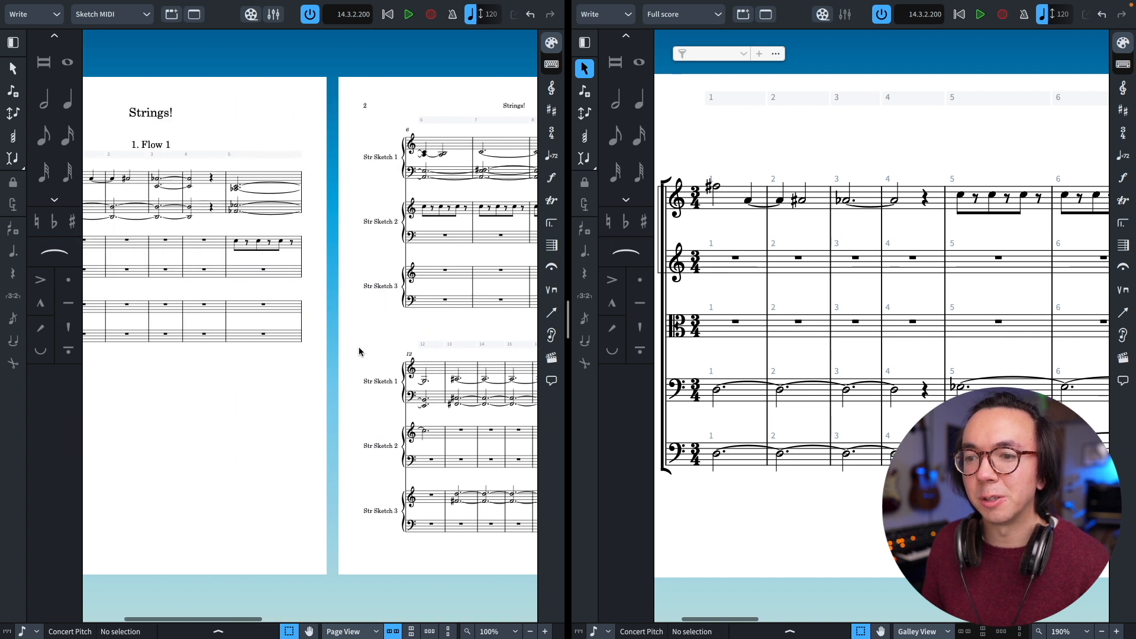
{"action": "scroll", "coordinate": [358, 352], "scroll_direction": "right", "scroll_amount": 1}
{"action": "scroll", "coordinate": [359, 352], "scroll_direction": "right", "scroll_amount": 3}
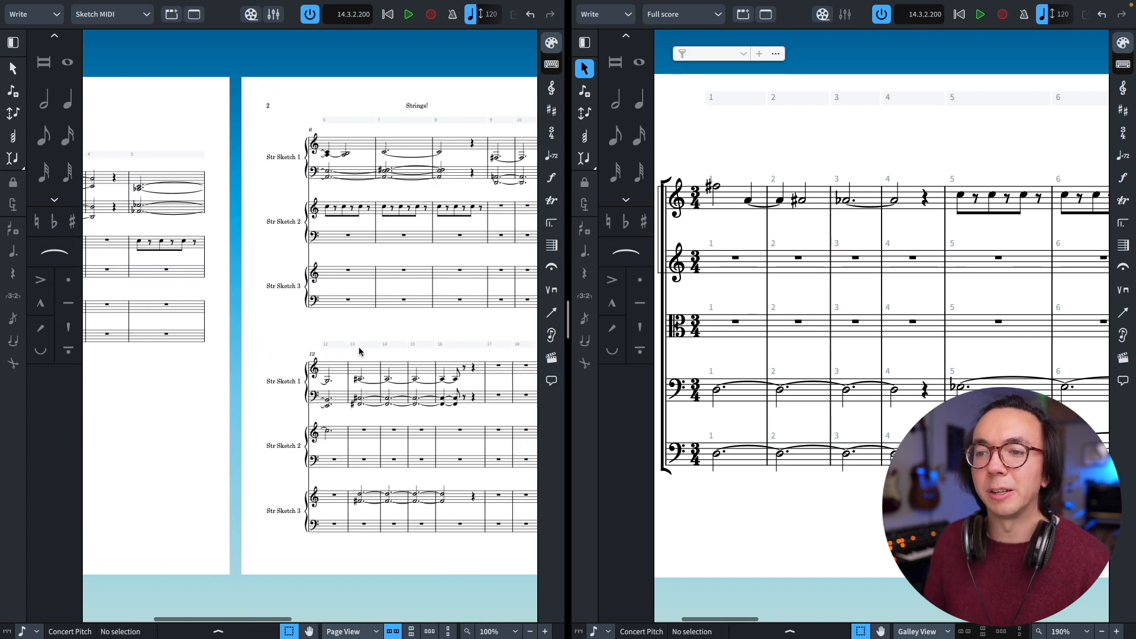
{"action": "scroll", "coordinate": [360, 353], "scroll_direction": "left", "scroll_amount": 5}
{"action": "scroll", "coordinate": [361, 352], "scroll_direction": "left", "scroll_amount": 2}
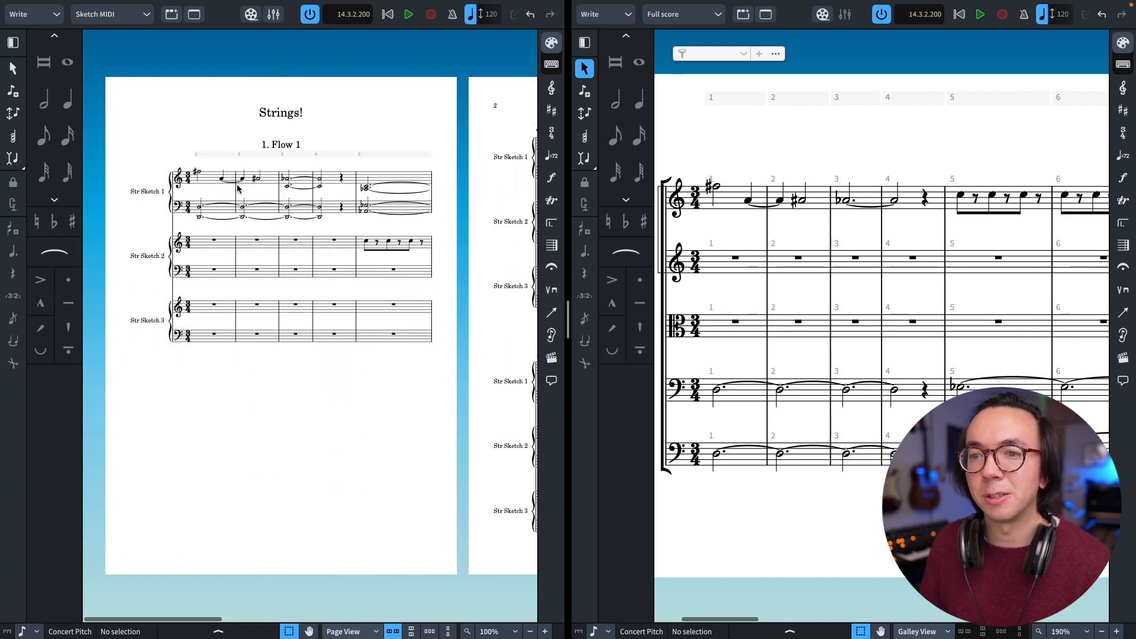
{"action": "scroll", "coordinate": [320, 193], "scroll_direction": "right", "scroll_amount": 3}
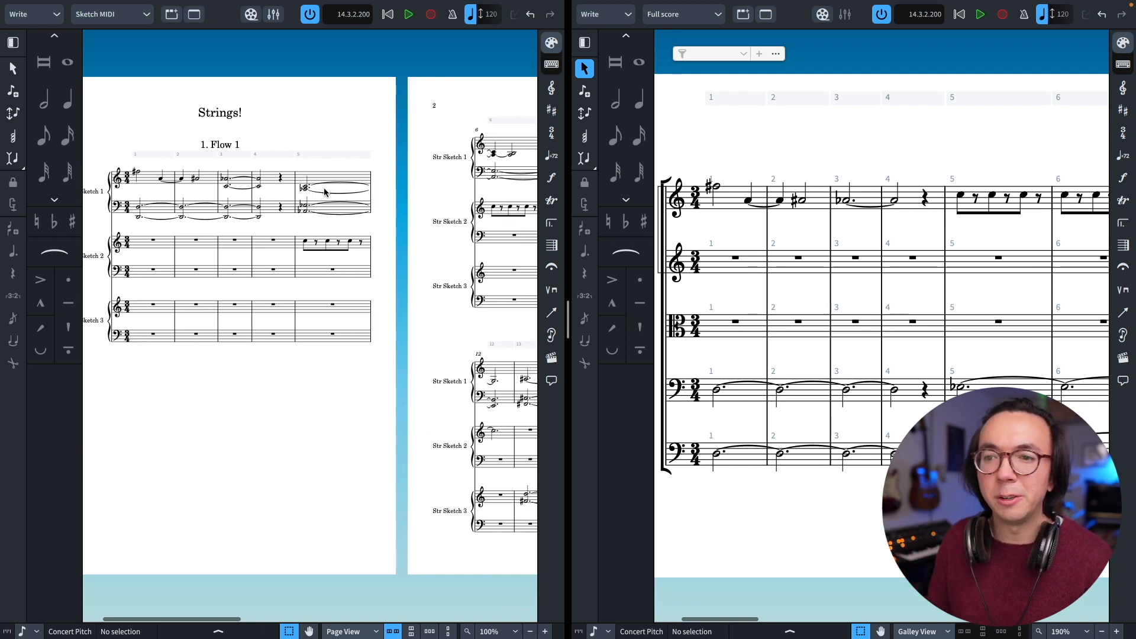
{"action": "scroll", "coordinate": [325, 191], "scroll_direction": "right", "scroll_amount": 4}
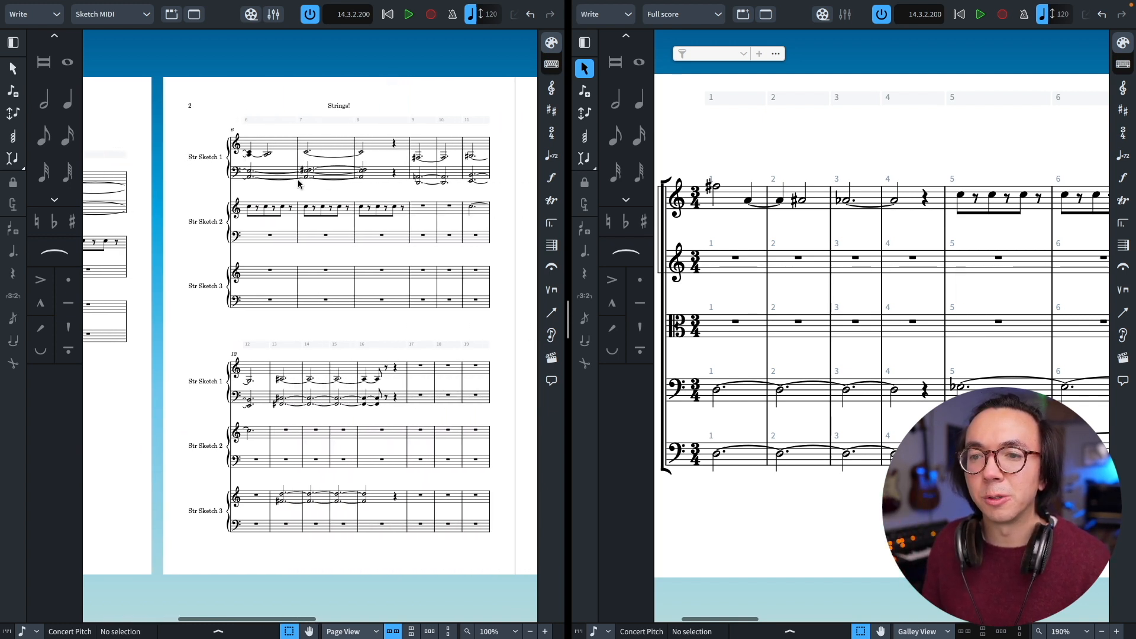
{"action": "scroll", "coordinate": [315, 361], "scroll_direction": "left", "scroll_amount": 2}
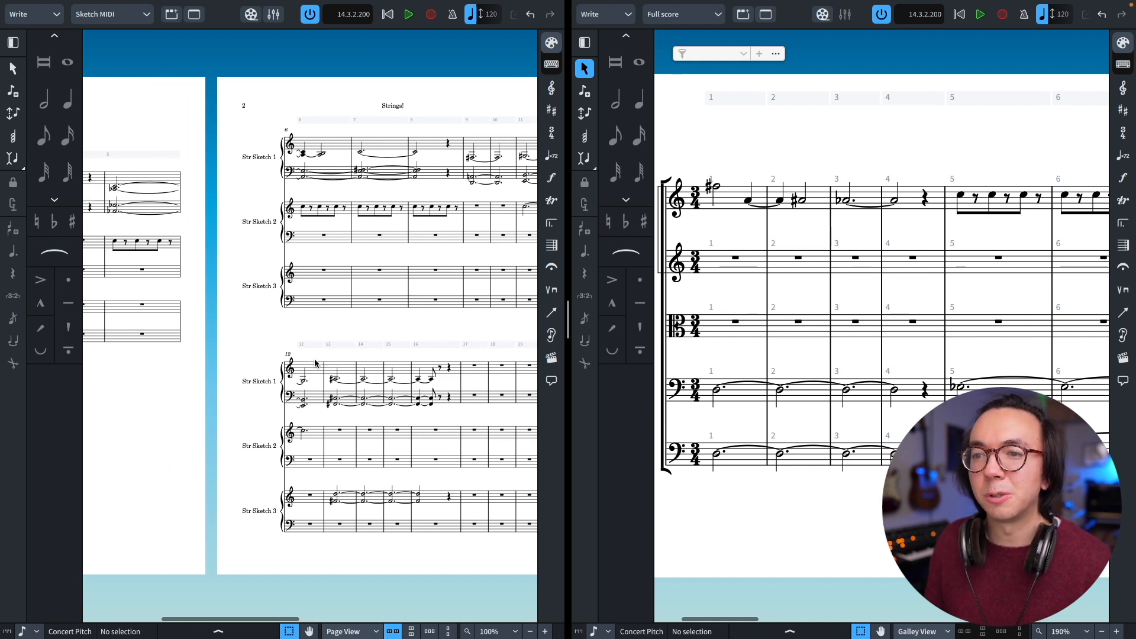
{"action": "scroll", "coordinate": [315, 362], "scroll_direction": "right", "scroll_amount": 2}
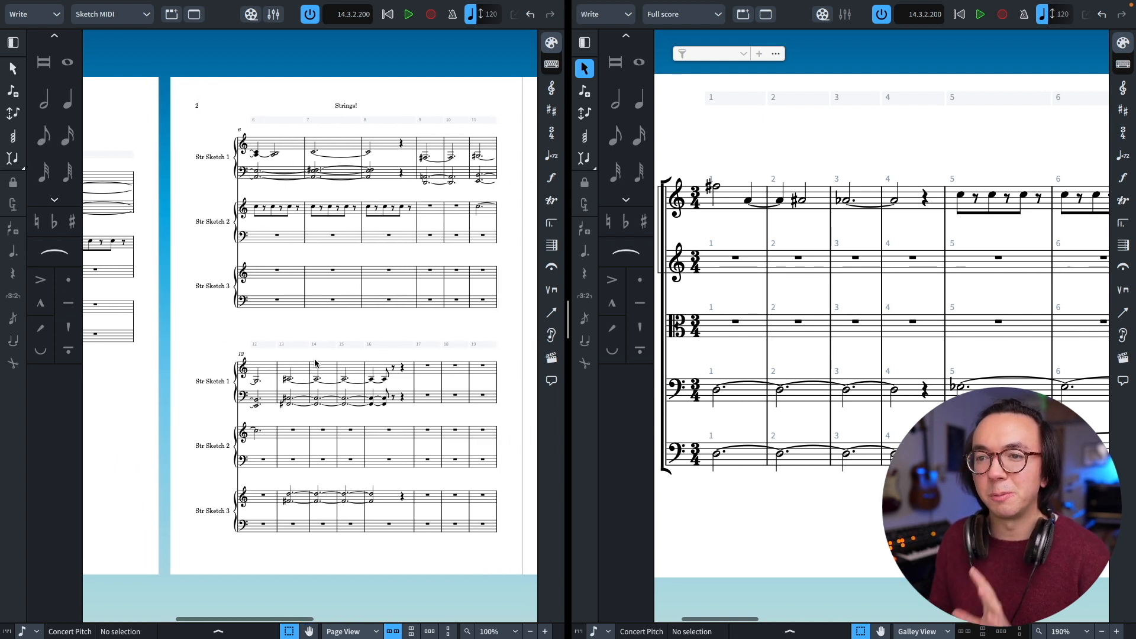
{"action": "scroll", "coordinate": [348, 318], "scroll_direction": "left", "scroll_amount": 5}
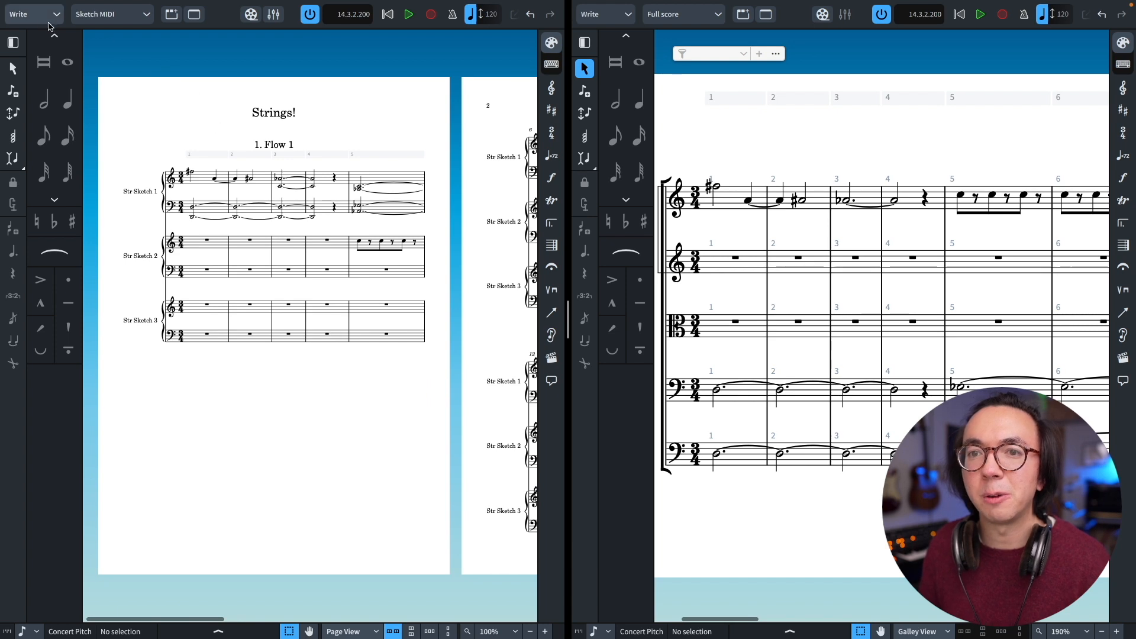
Switch the sketch project to Play mode and examine the layered lines across bars 1–16 in the Key Editor
{"action": "left_click", "coordinate": [42, 16]}
{"action": "left_click", "coordinate": [21, 86]}
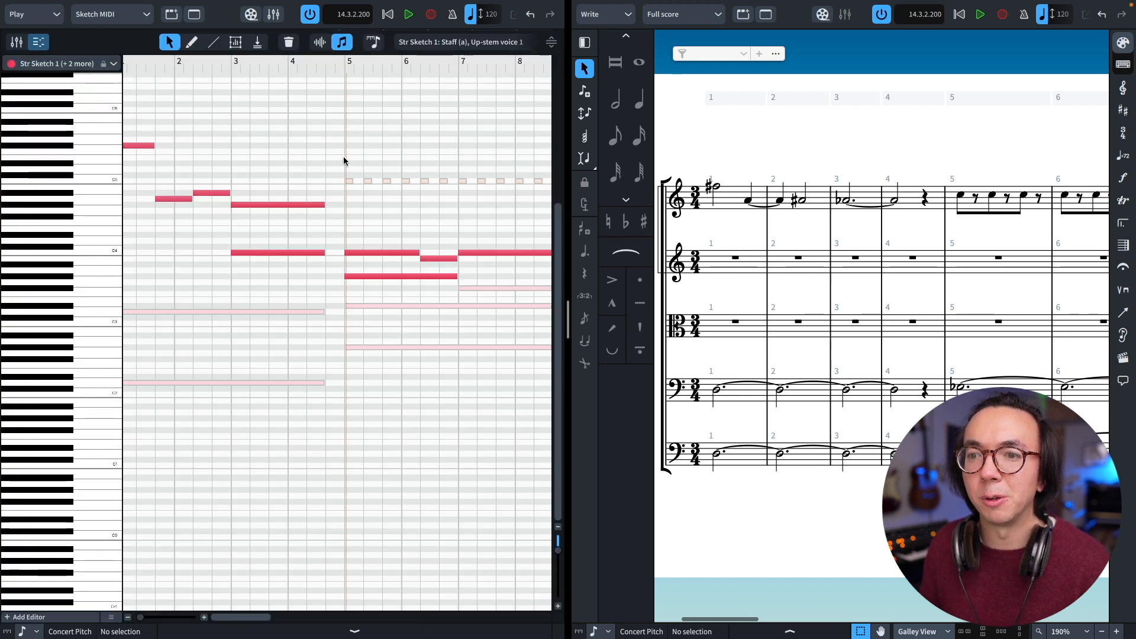
{"action": "scroll", "coordinate": [220, 261], "scroll_direction": "right", "scroll_amount": 10}
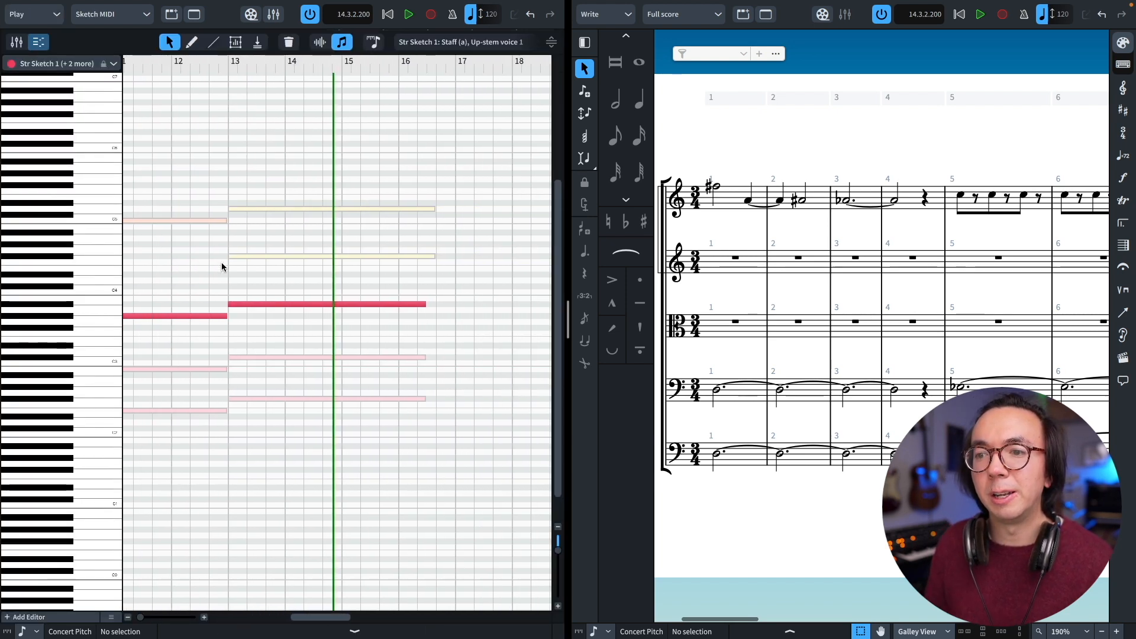
{"action": "scroll", "coordinate": [221, 262], "scroll_direction": "left", "scroll_amount": 10}
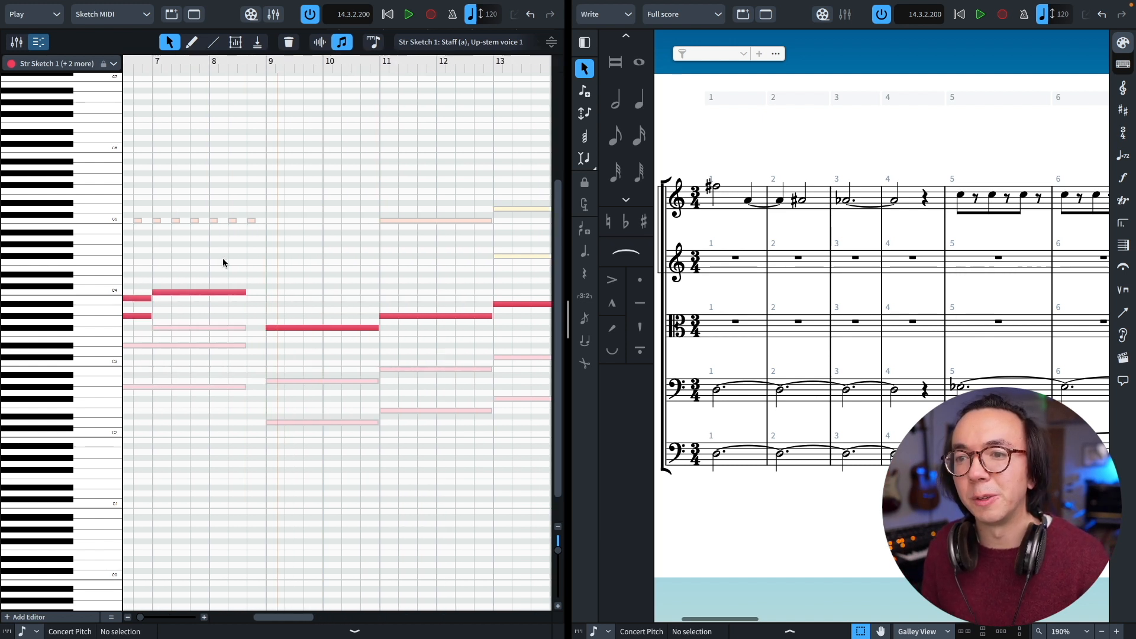
{"action": "scroll", "coordinate": [228, 265], "scroll_direction": "right", "scroll_amount": 4}
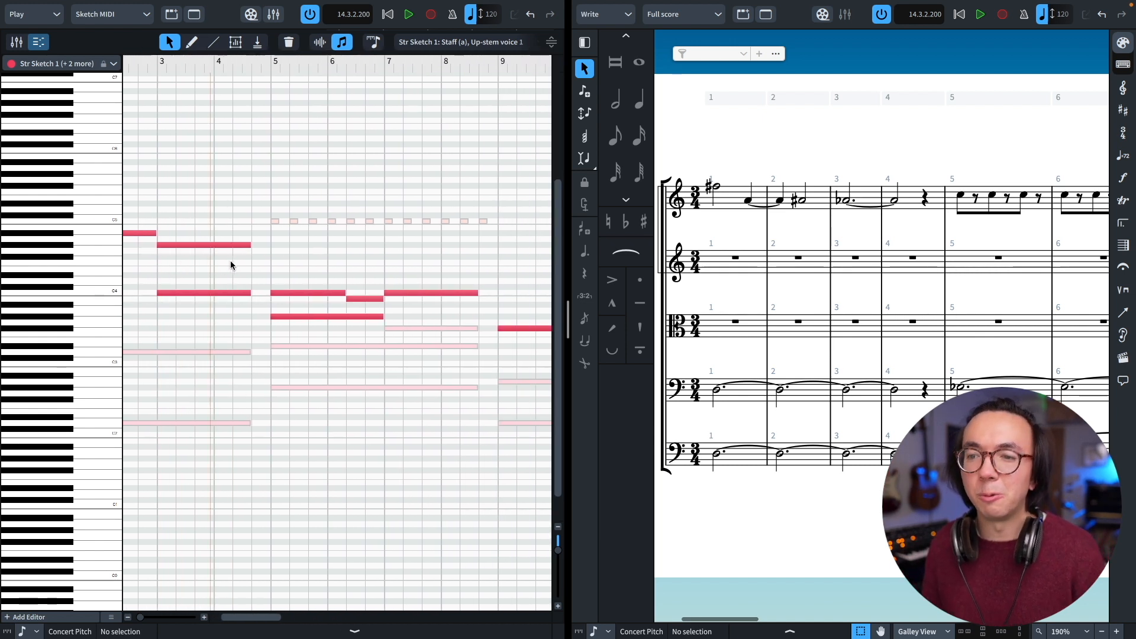
{"action": "scroll", "coordinate": [262, 260], "scroll_direction": "right", "scroll_amount": 3}
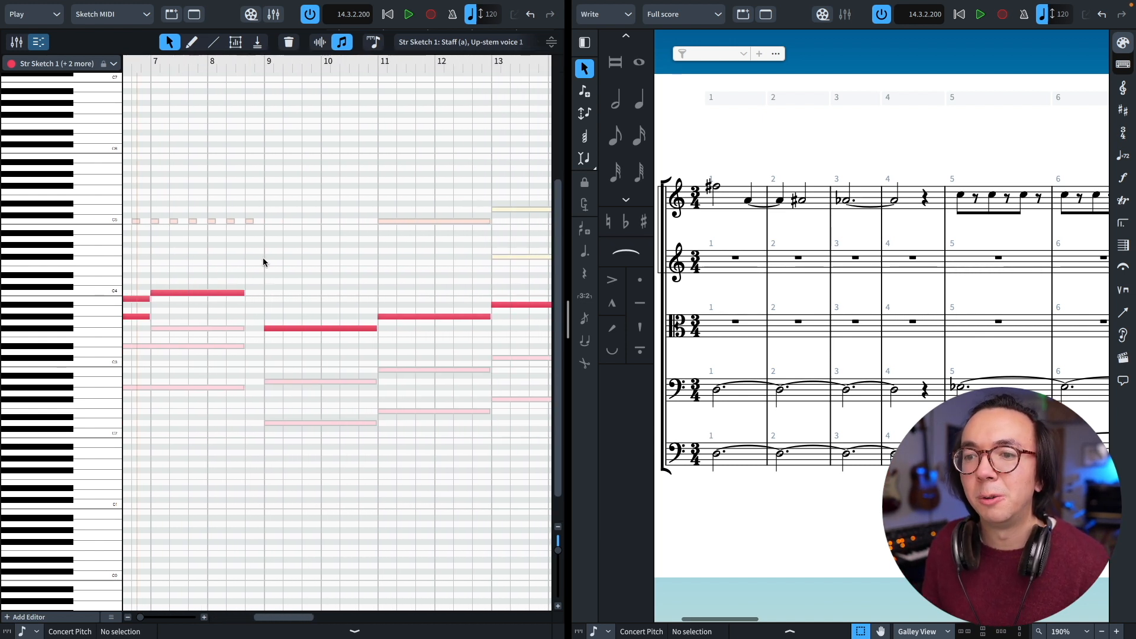
{"action": "scroll", "coordinate": [247, 327], "scroll_direction": "left", "scroll_amount": 3}
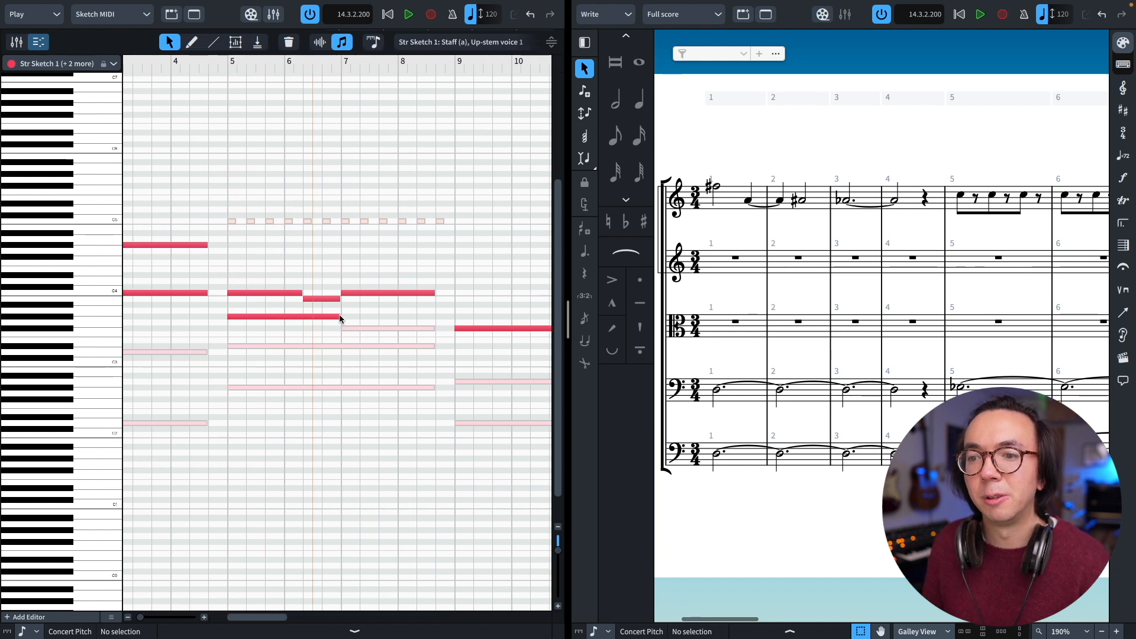
{"action": "scroll", "coordinate": [467, 328], "scroll_direction": "right", "scroll_amount": 1}
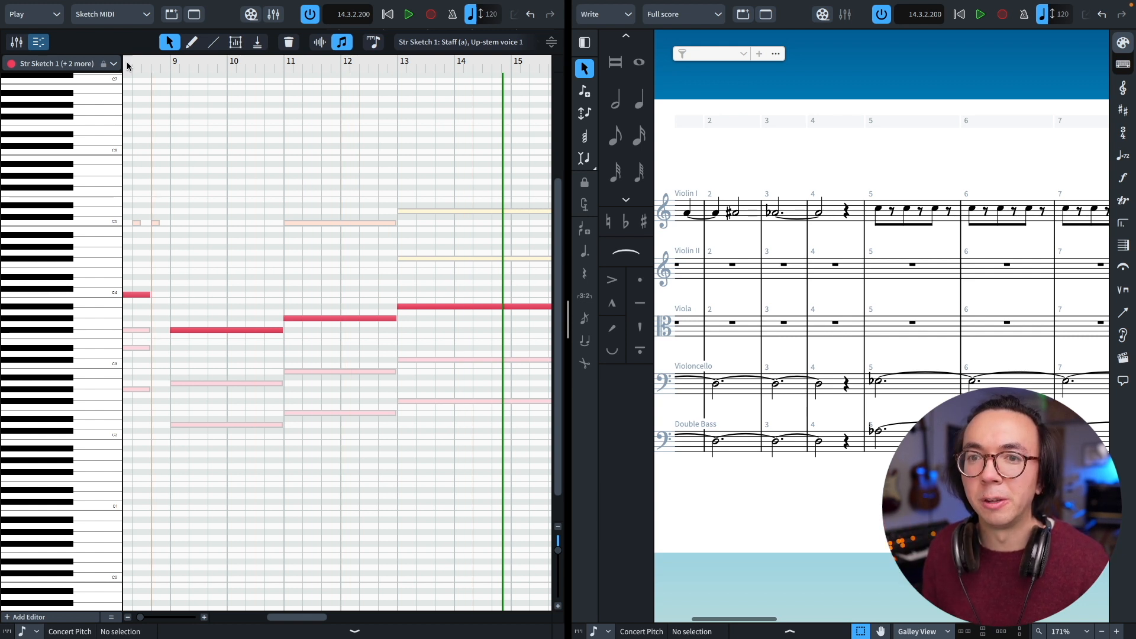
Return the sketch to Write mode and inspect the Str Sketch 2 note at bars 11–12 and the Str Sketch 3 chord at bars 13–16
{"action": "left_click", "coordinate": [52, 17]}
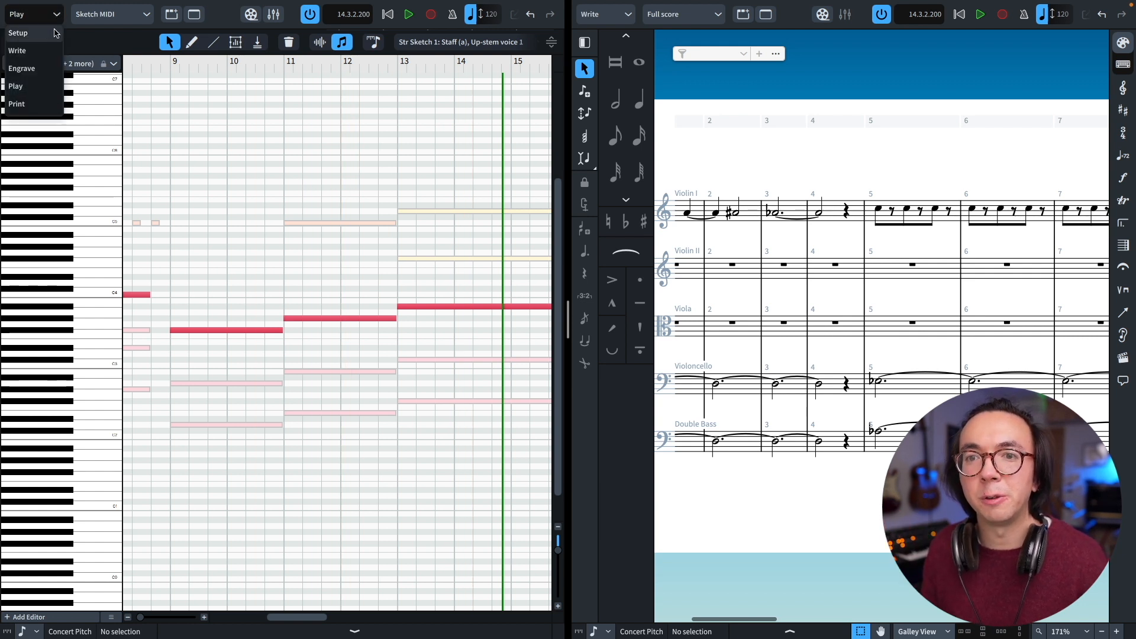
{"action": "left_click", "coordinate": [32, 46]}
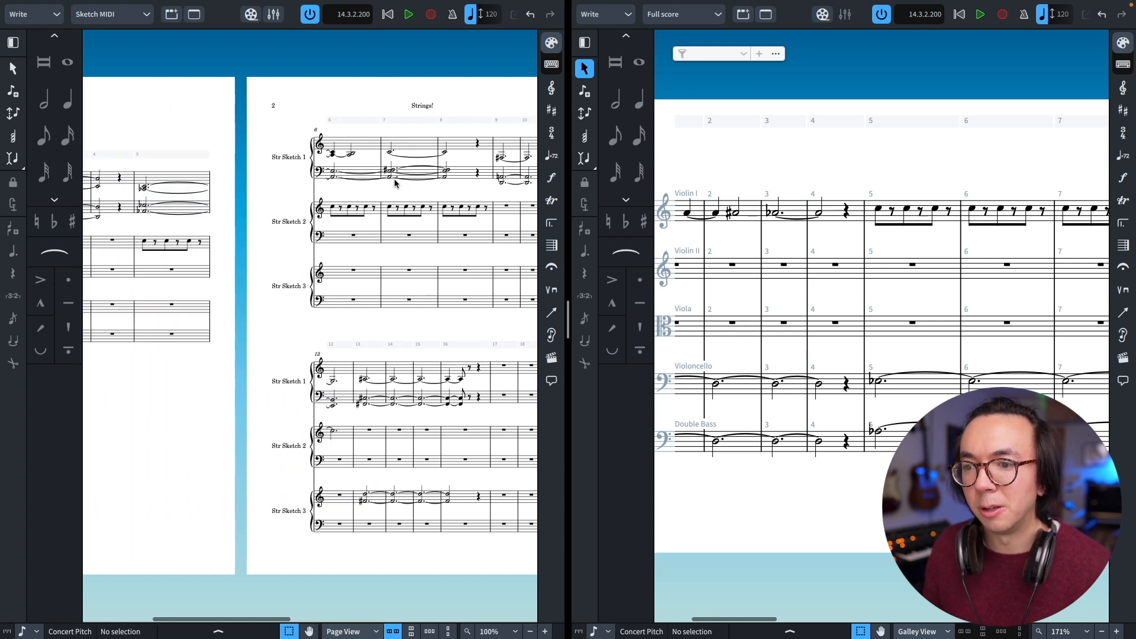
{"action": "scroll", "coordinate": [394, 184], "scroll_direction": "right", "scroll_amount": 3}
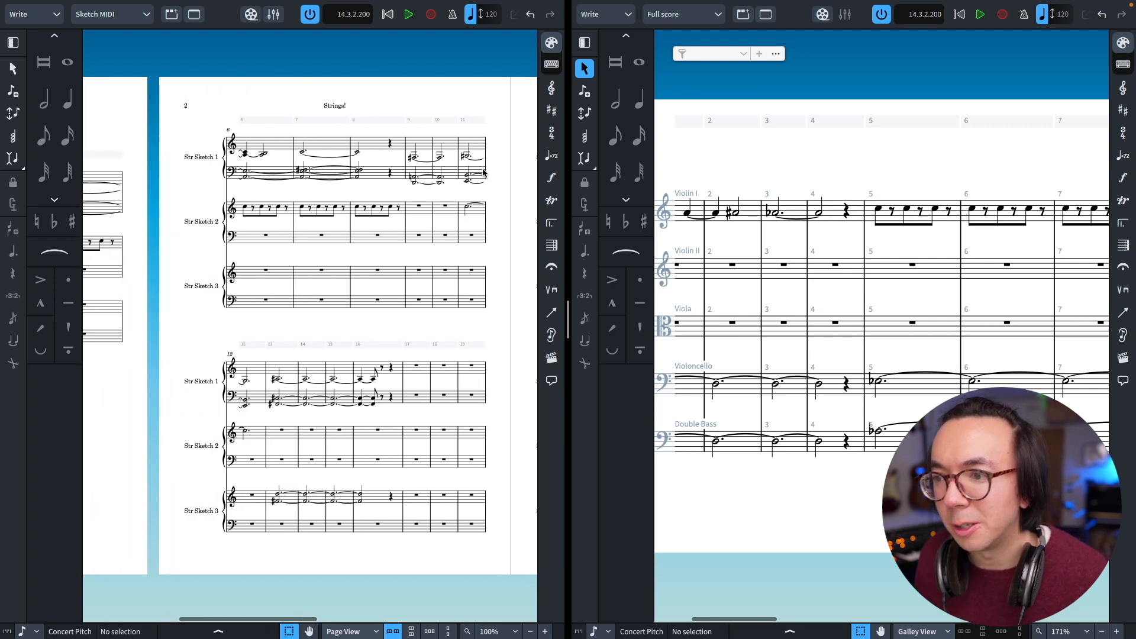
{"action": "left_click", "coordinate": [468, 210]}
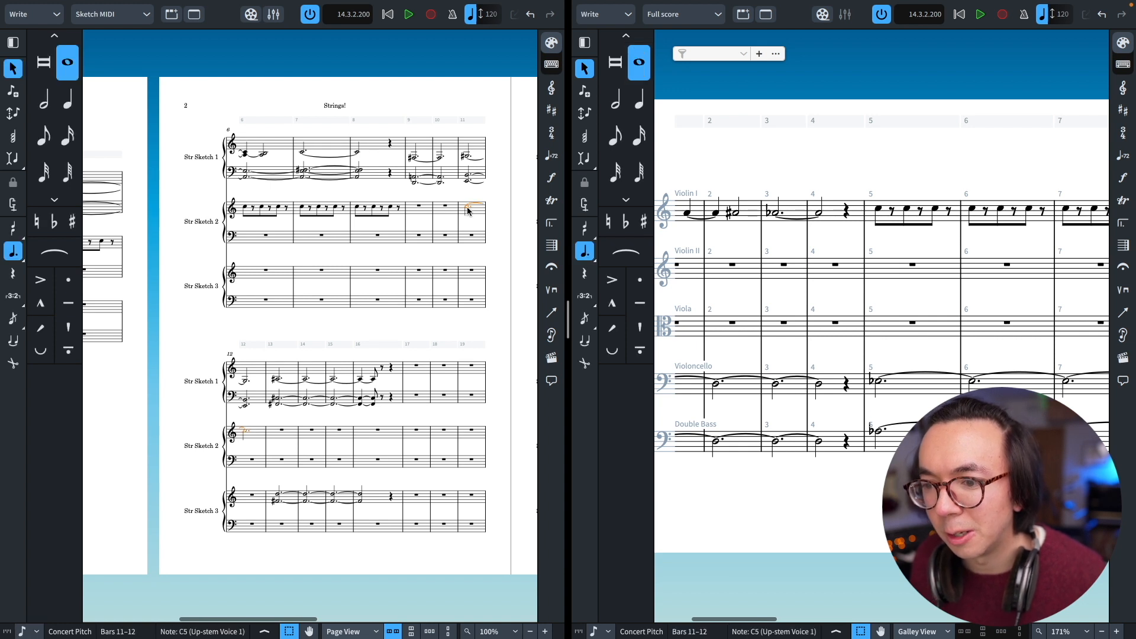
{"action": "left_click", "coordinate": [278, 499]}
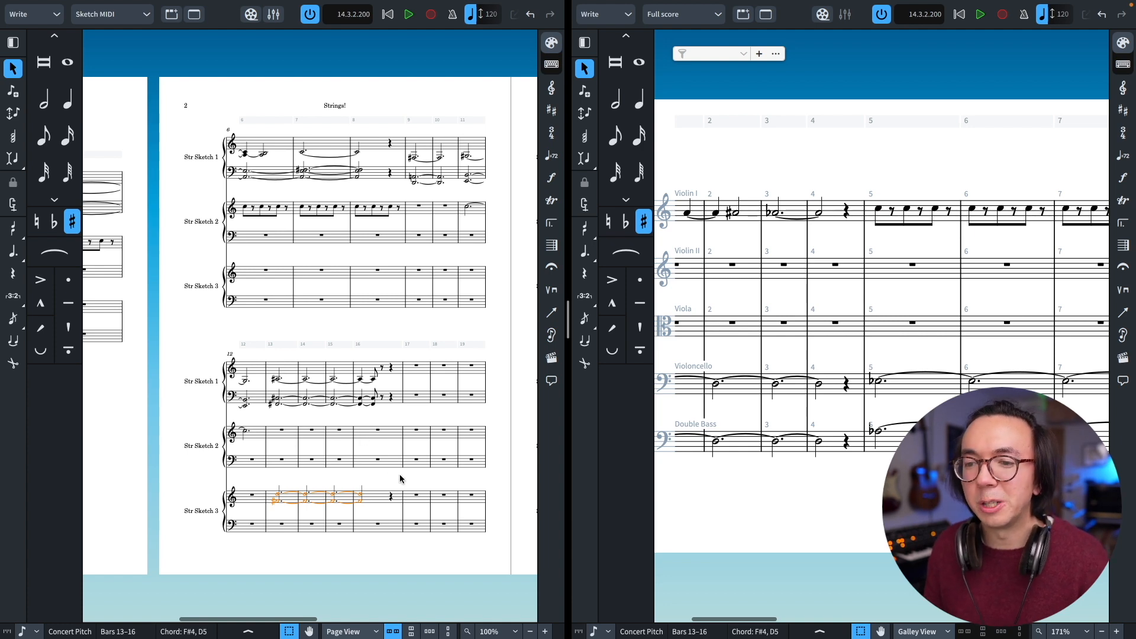
{"action": "key", "text": "Escape"}
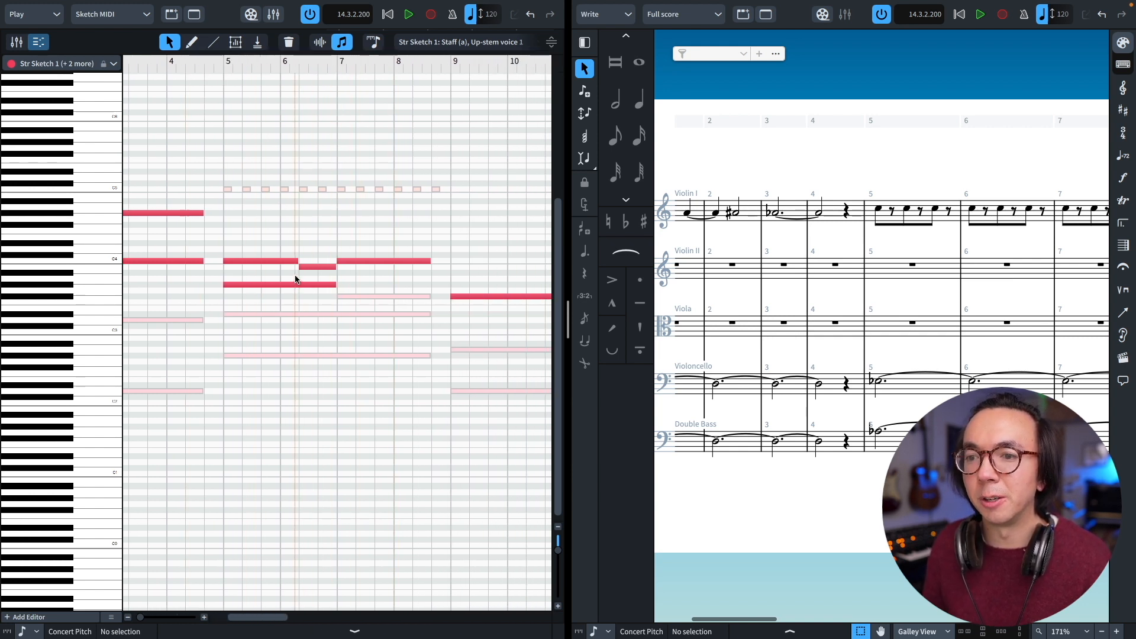
Select the inner line directly above the two bass lines across bars 5–16 in the sketch's Key Editor
{"action": "left_click_drag", "start_coordinate": [297, 277], "coordinate": [374, 307]}
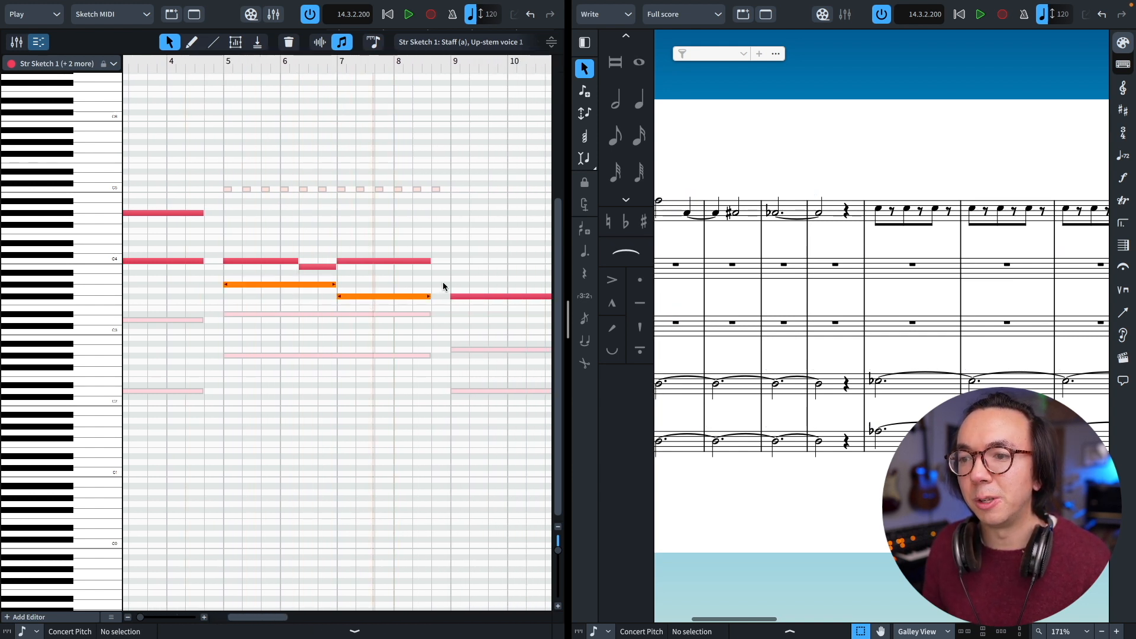
{"action": "mouse_move", "coordinate": [342, 271]}
{"action": "left_mouse_down"}
{"action": "mouse_move", "coordinate": [385, 302]}
{"action": "mouse_move", "coordinate": [466, 292]}
{"action": "left_mouse_up"}
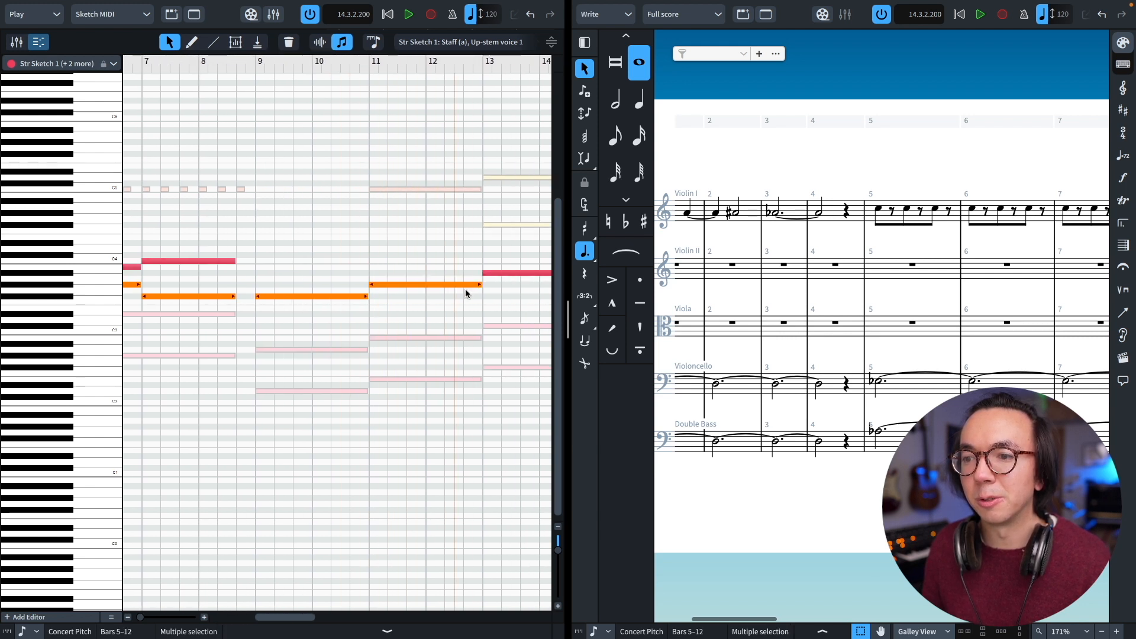
{"action": "left_click", "coordinate": [453, 273], "text": "ctrl"}
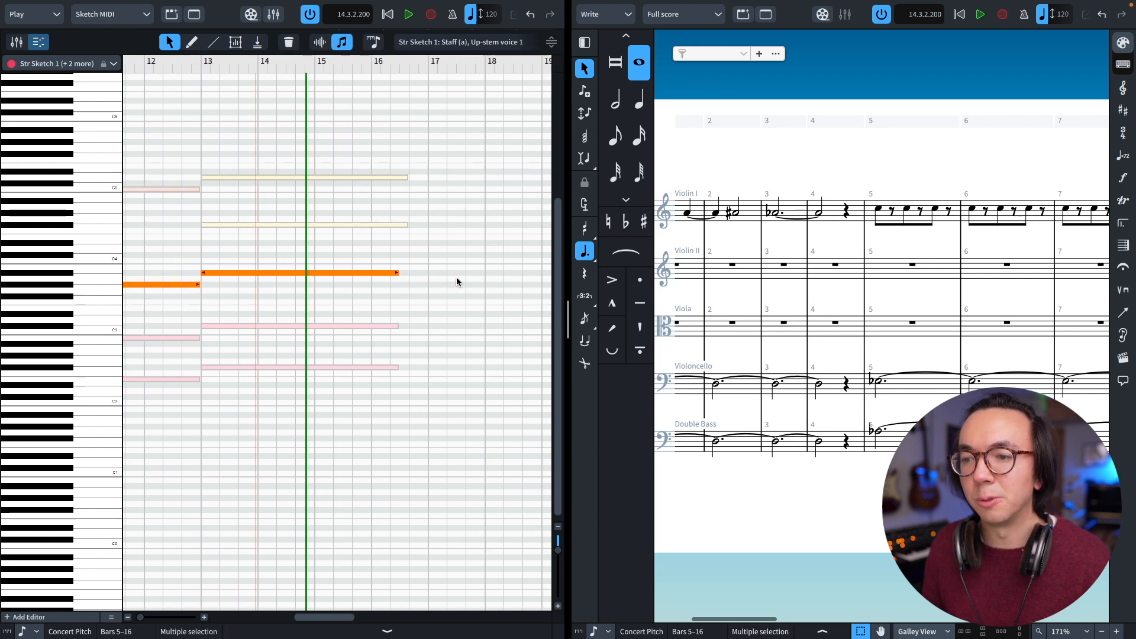
{"action": "scroll", "coordinate": [431, 309], "scroll_direction": "left", "scroll_amount": 10}
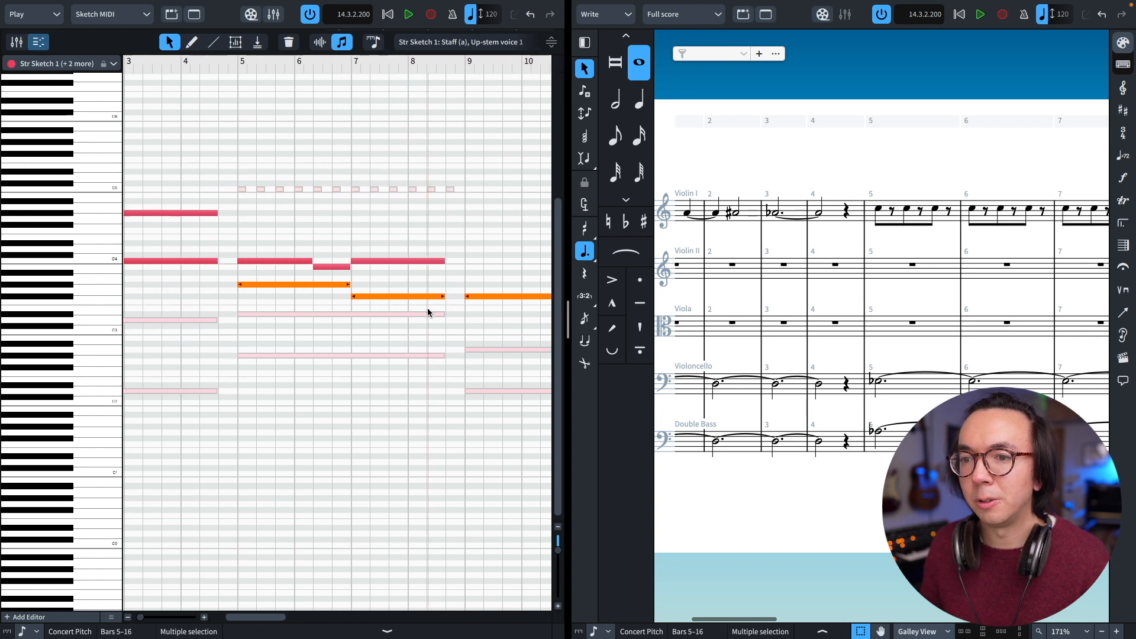
Paste the copied inner line onto the Viola staff of the full score, starting at bar 5
{"action": "left_click", "coordinate": [915, 324]}
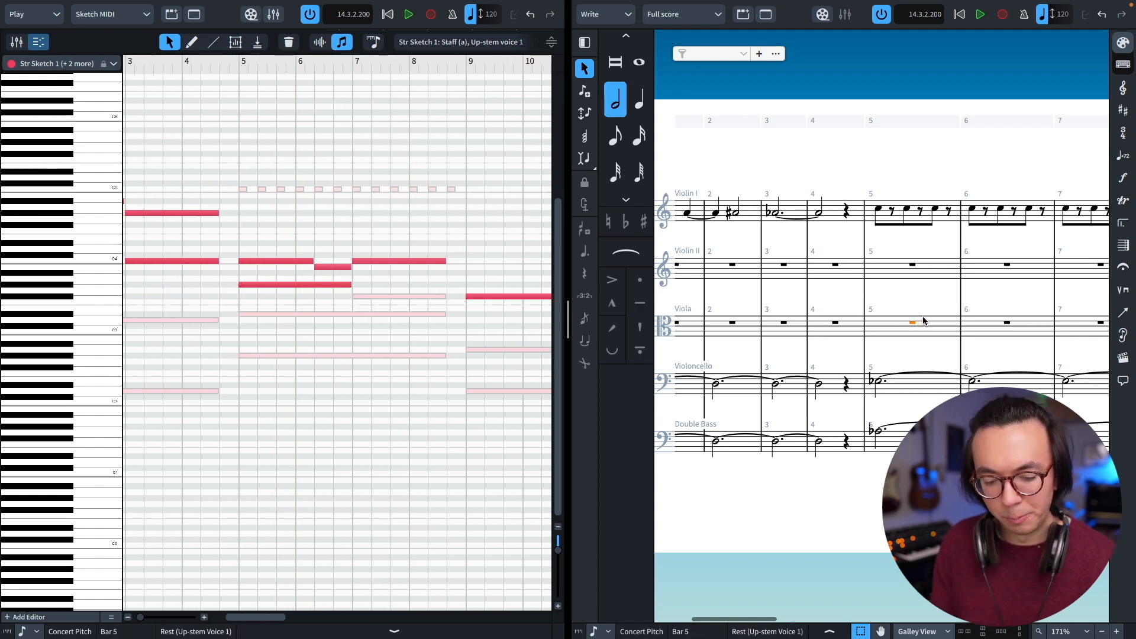
{"action": "key", "text": "ctrl+v"}
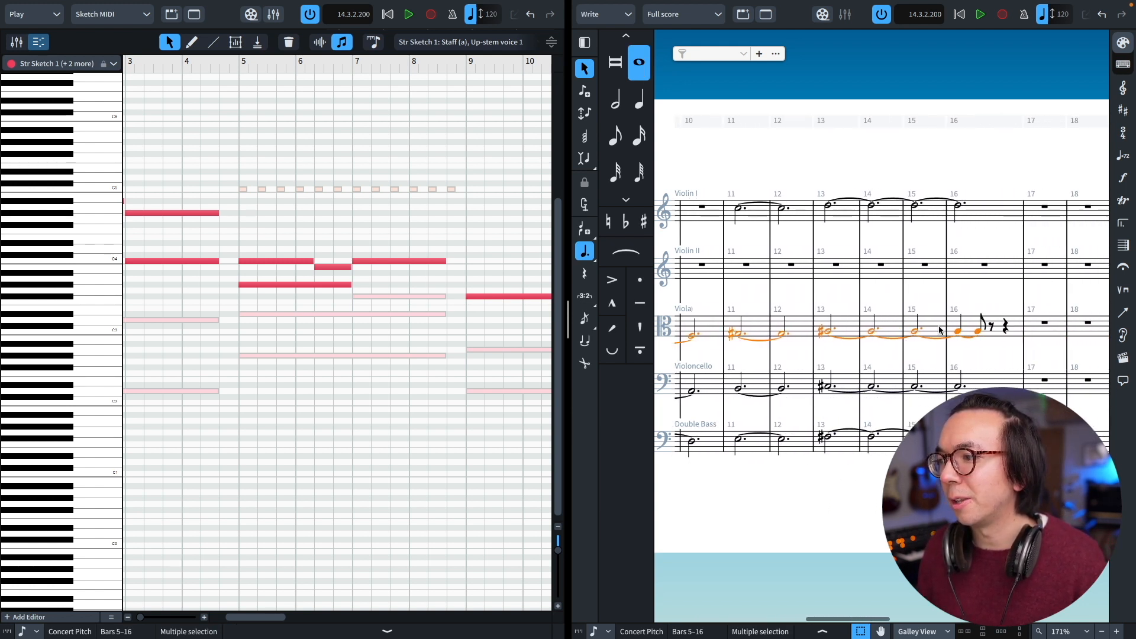
{"action": "left_click", "coordinate": [960, 332]}
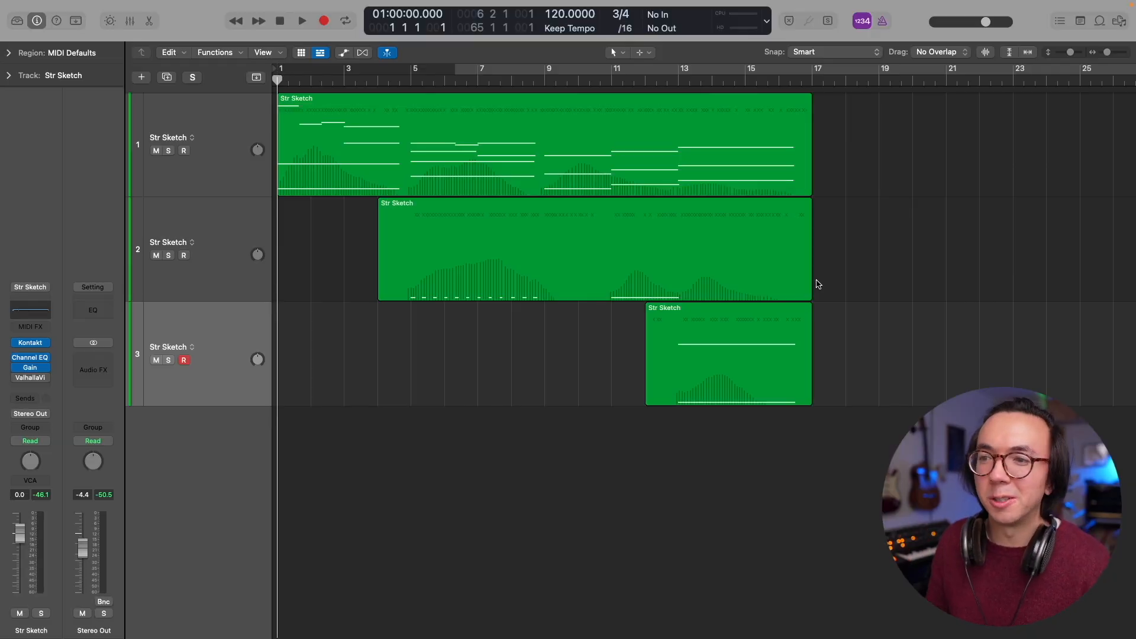
In Logic Pro, select all three Str Sketch regions and open them together in the Piano Roll
{"action": "scroll", "coordinate": [479, 310], "scroll_direction": "right", "scroll_amount": 2}
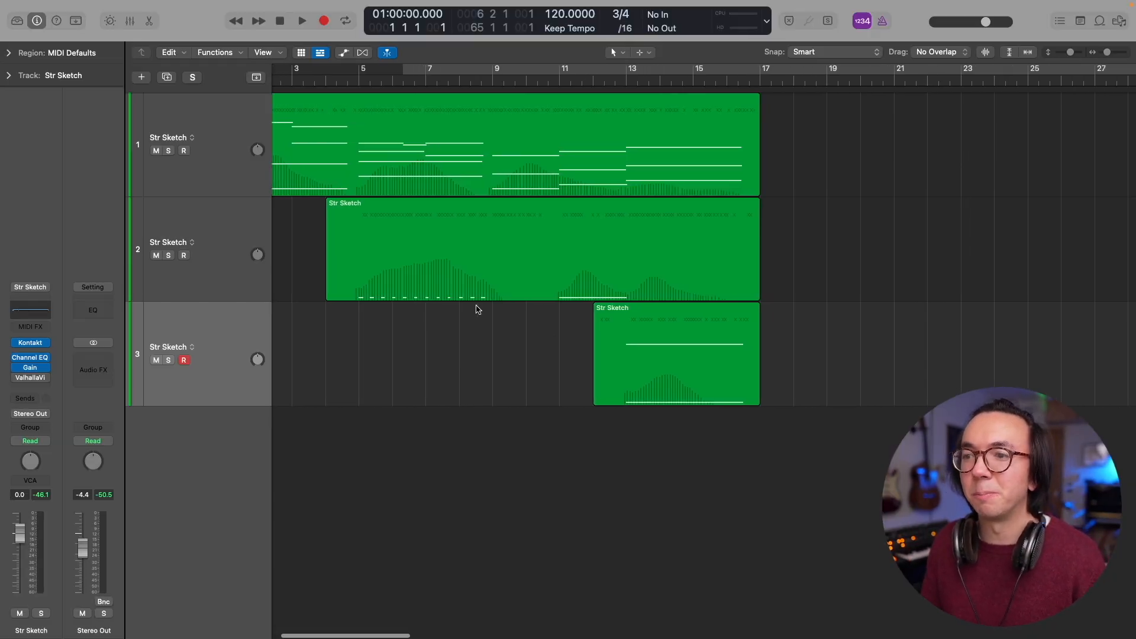
{"action": "scroll", "coordinate": [477, 309], "scroll_direction": "left", "scroll_amount": 2}
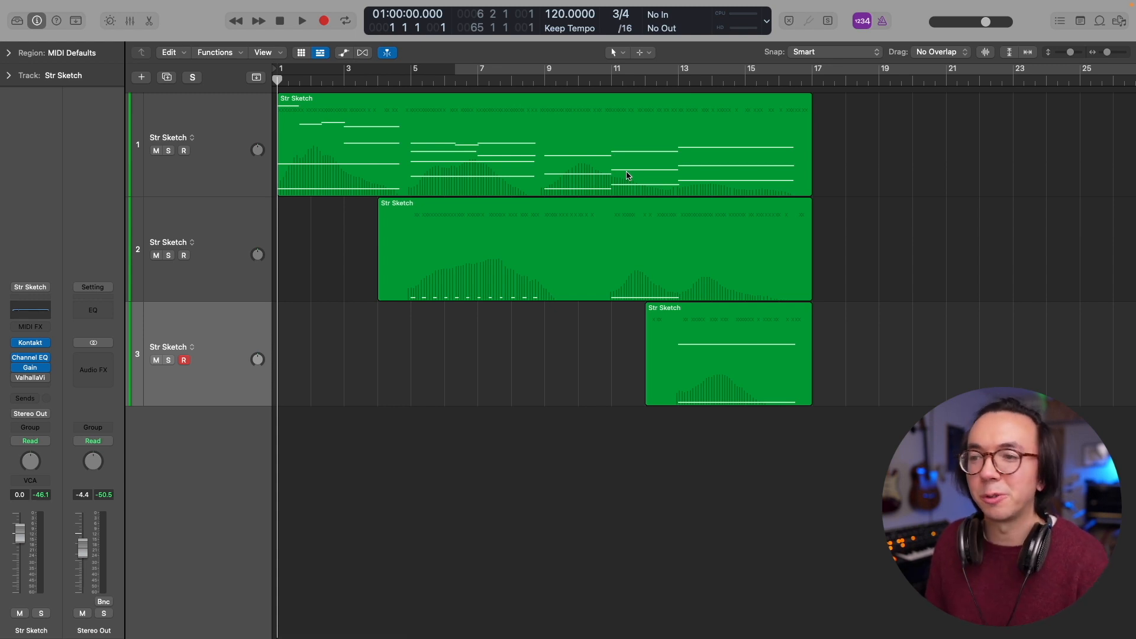
{"action": "key", "text": "super+Down"}
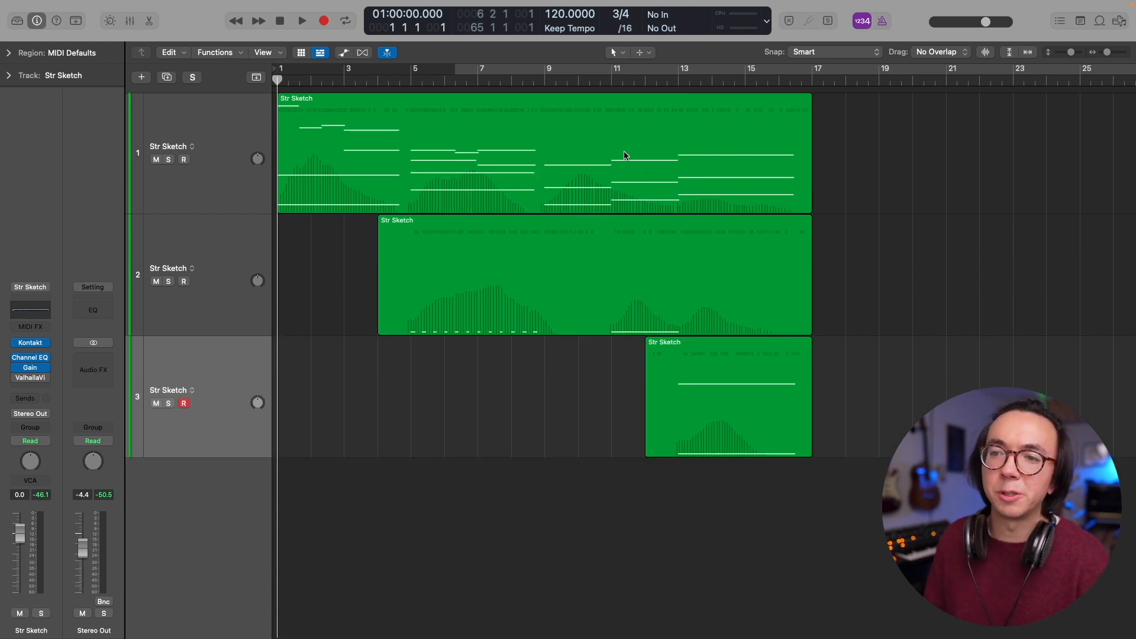
{"action": "key", "text": "super+a"}
{"action": "key", "text": "p"}
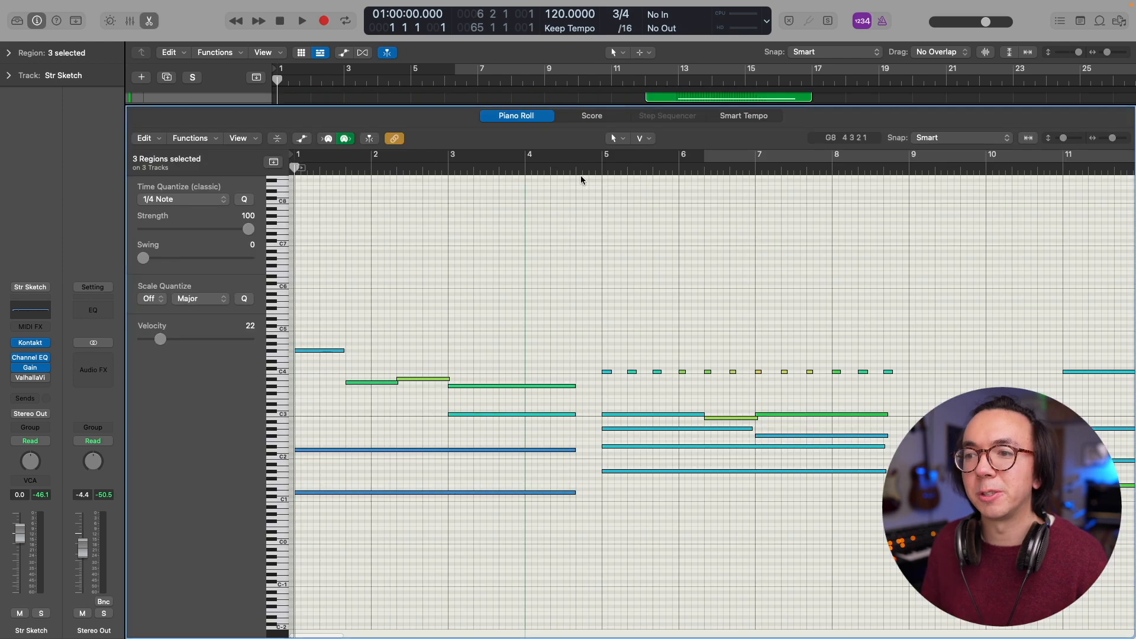
Examine the combined string sketch notes in the Piano Roll from bar 1 to bar 16, then close the editor
{"action": "scroll", "coordinate": [594, 258], "scroll_direction": "down", "scroll_amount": 4}
{"action": "scroll", "coordinate": [594, 259], "scroll_direction": "up", "scroll_amount": 2}
{"action": "scroll", "coordinate": [595, 262], "scroll_direction": "up", "scroll_amount": 2}
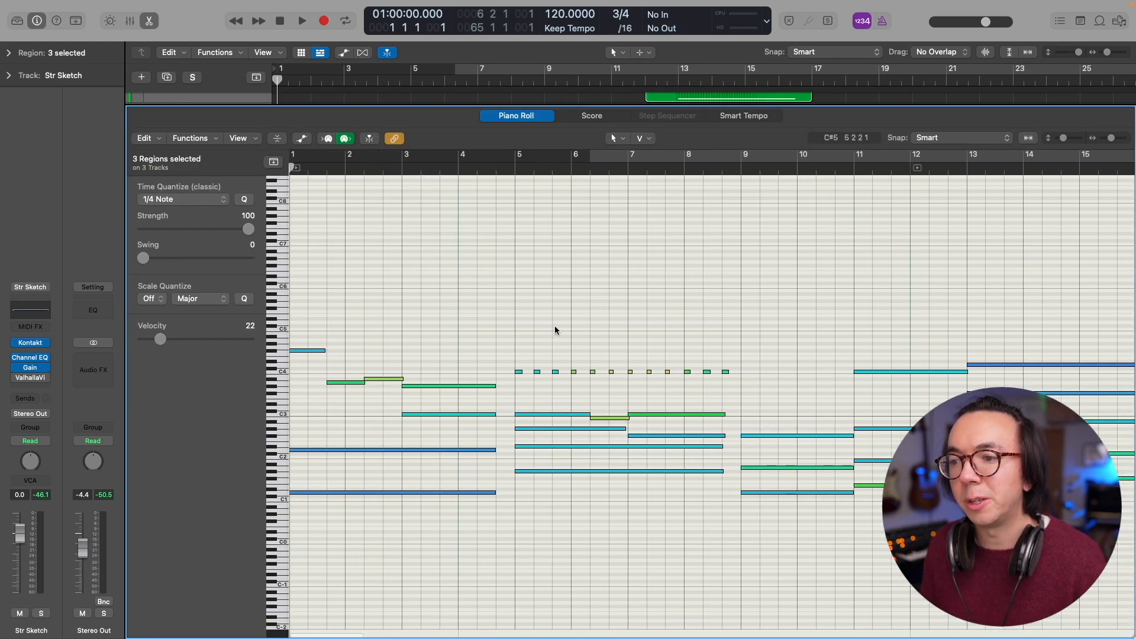
{"action": "scroll", "coordinate": [791, 383], "scroll_direction": "right", "scroll_amount": 3}
{"action": "scroll", "coordinate": [715, 373], "scroll_direction": "up", "scroll_amount": 1}
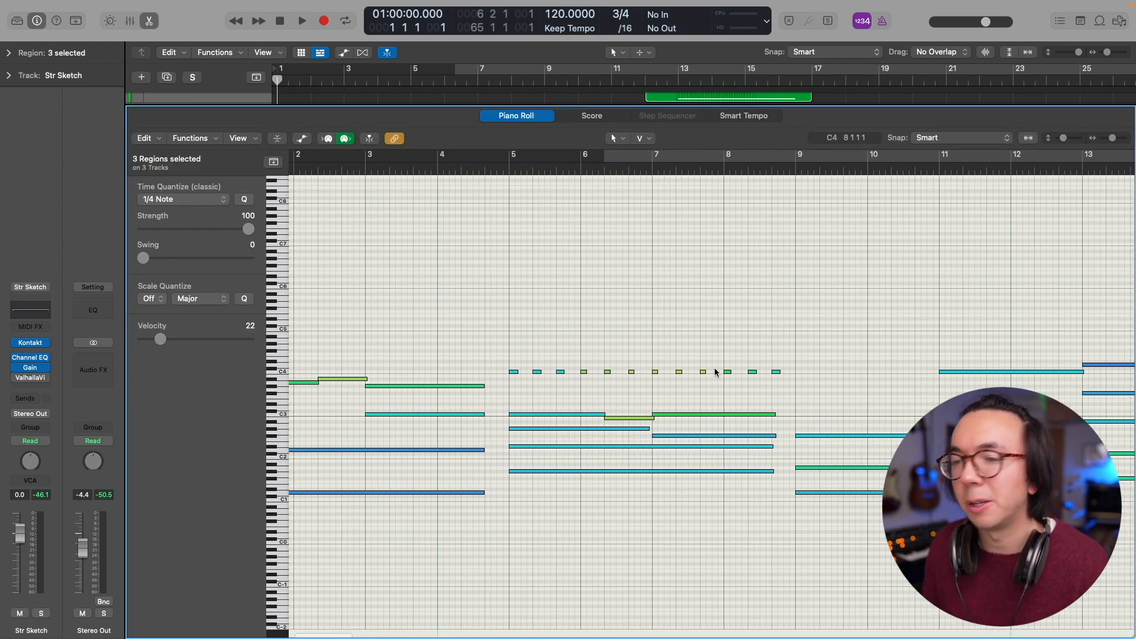
{"action": "scroll", "coordinate": [700, 364], "scroll_direction": "down", "scroll_amount": 2}
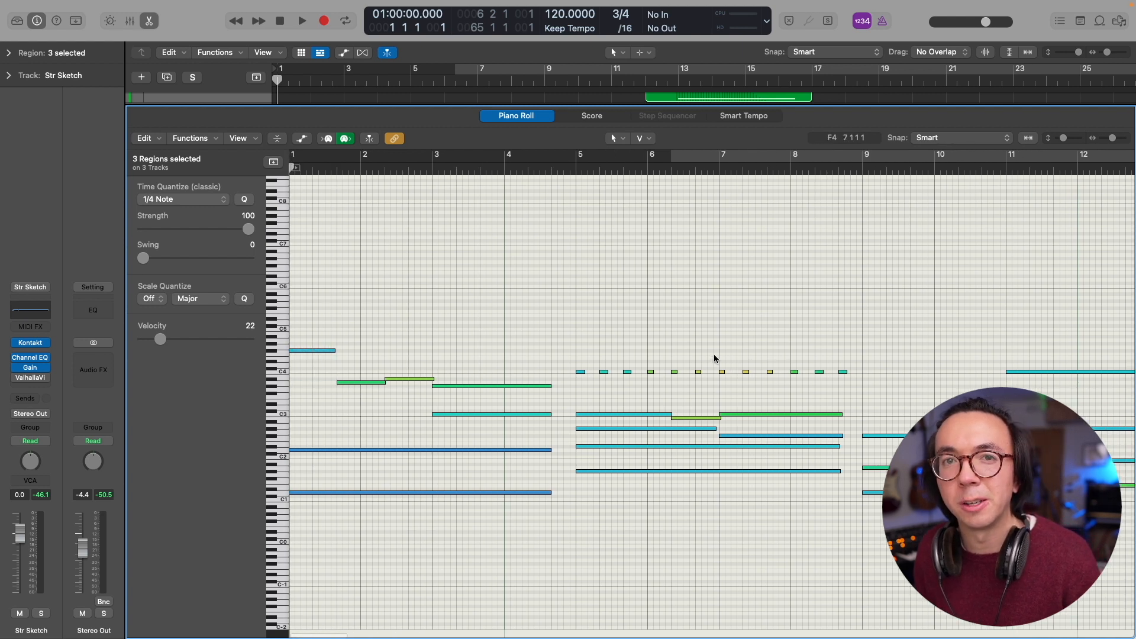
{"action": "key", "text": "p"}
{"action": "right_click", "coordinate": [576, 151]}
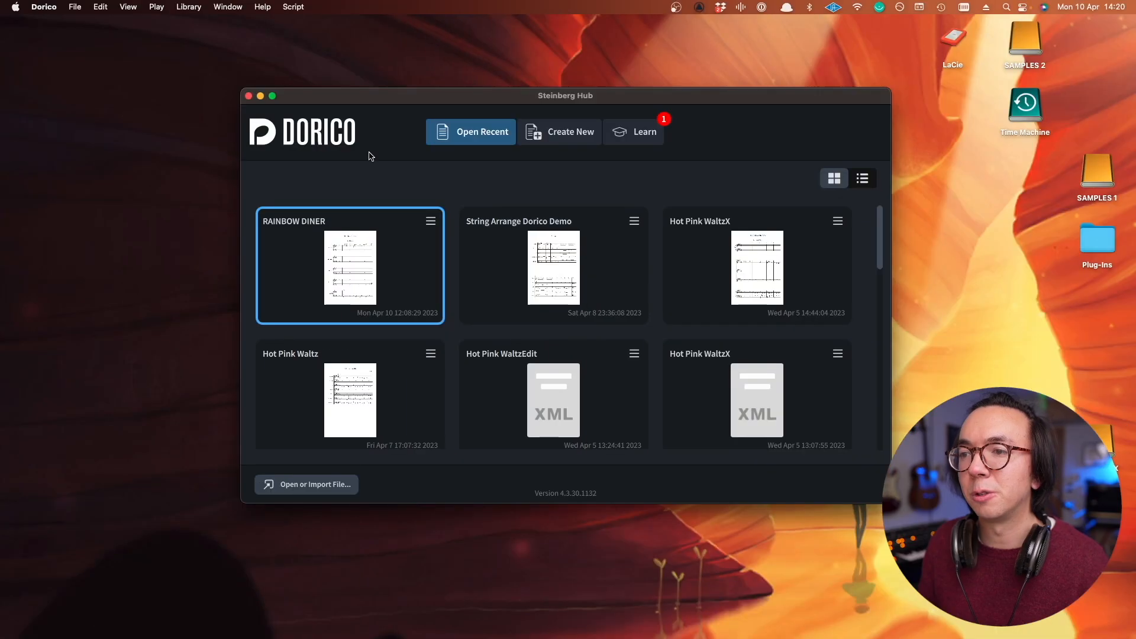
In Dorico, create a new project from the String orchestra template
{"action": "left_click", "coordinate": [563, 133]}
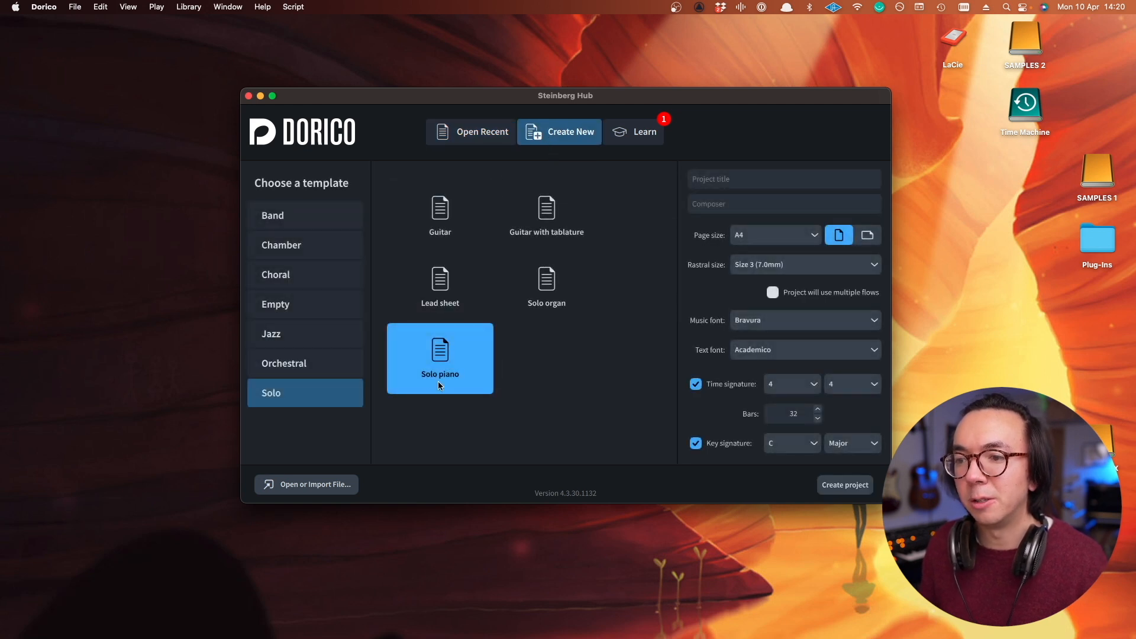
{"action": "left_click", "coordinate": [354, 363]}
{"action": "left_click", "coordinate": [571, 369]}
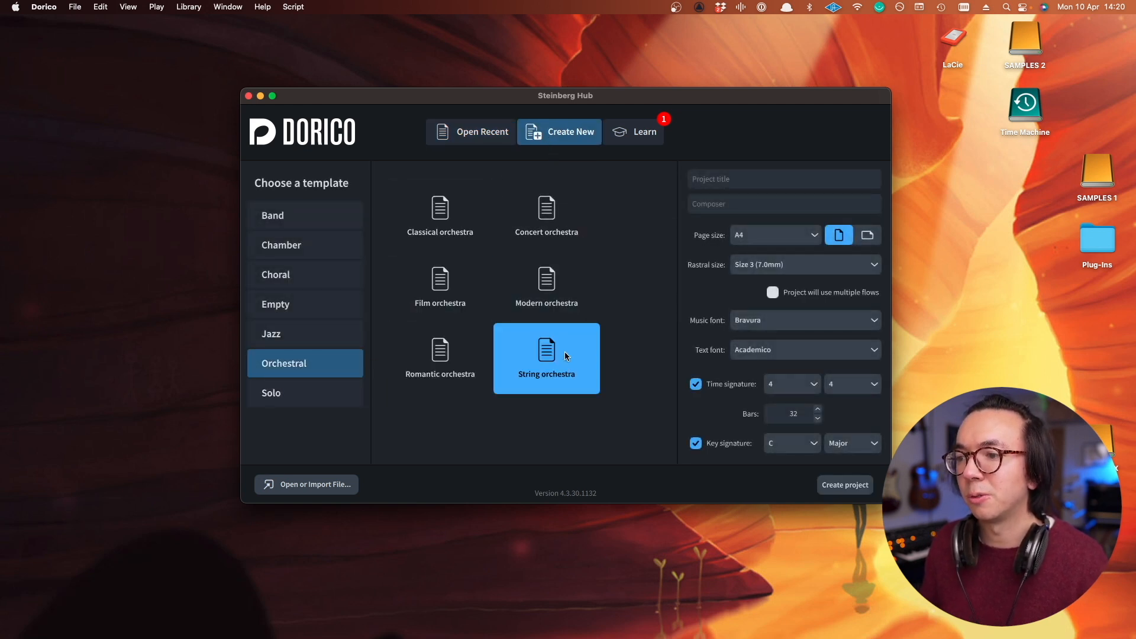
{"action": "double_click", "coordinate": [564, 355]}
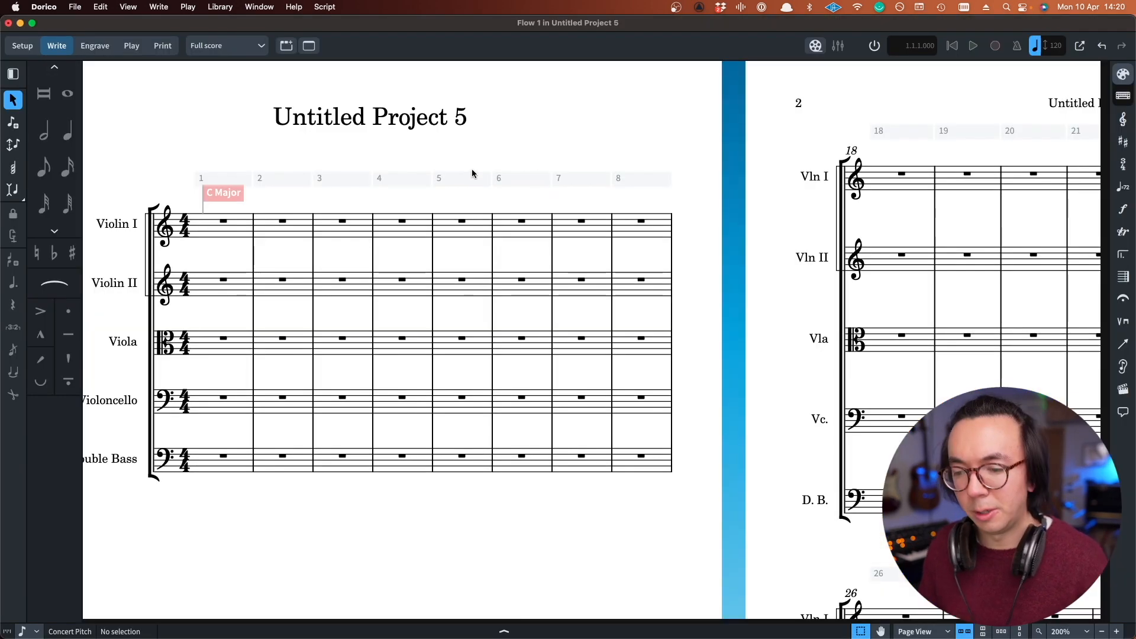
Set the project title to "Strings!" in the project information
{"action": "key", "text": "super+i"}
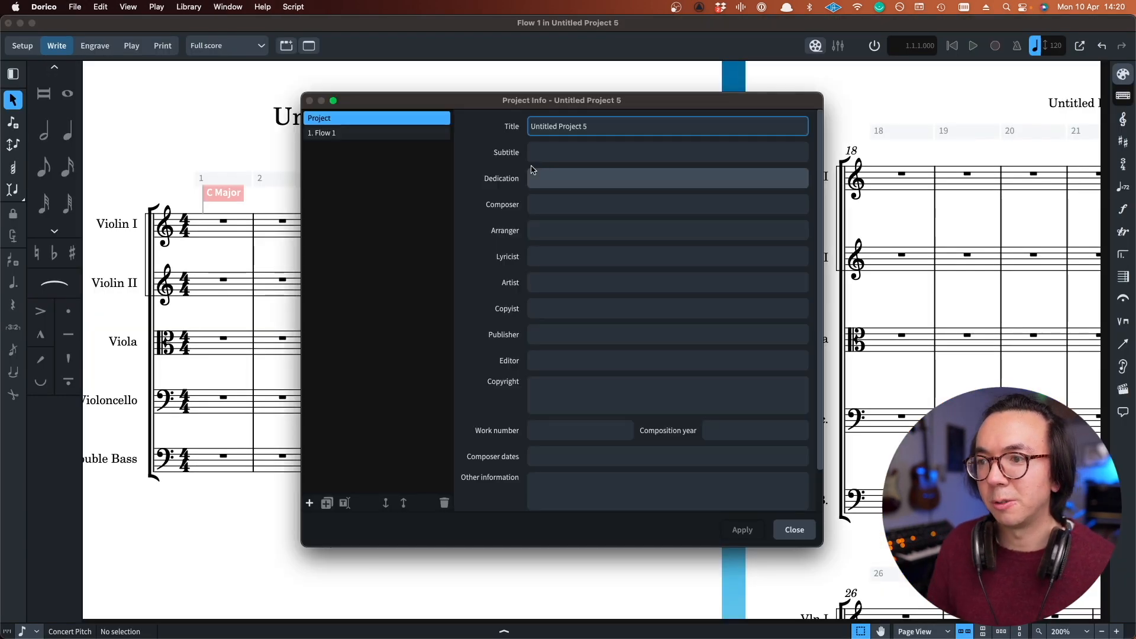
{"action": "type", "text": "Strings"}
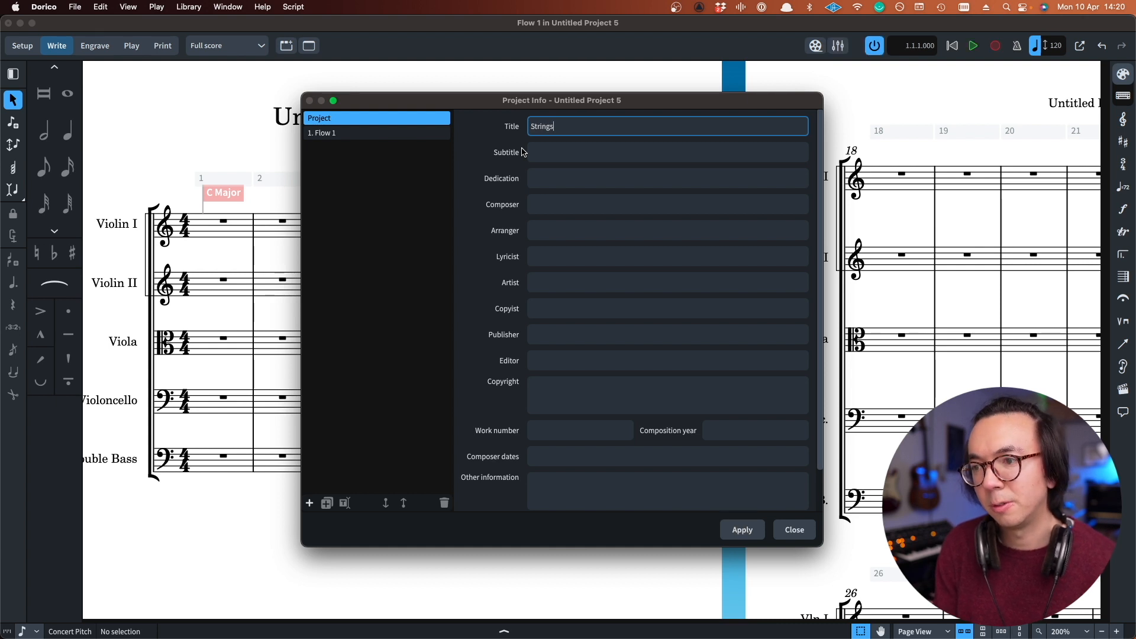
{"action": "type", "text": "!"}
{"action": "key", "text": "Return"}
Start a MIDI import of the file String Arrange demo.mid into the open project
{"action": "left_click", "coordinate": [75, 6]}
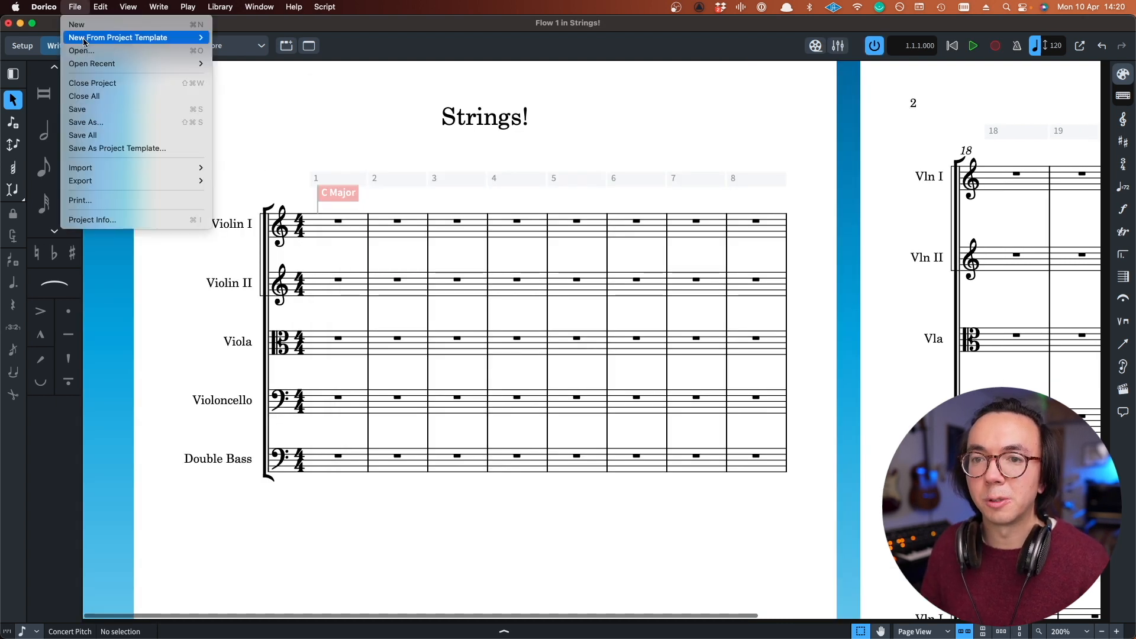
{"action": "mouse_move", "coordinate": [150, 168]}
{"action": "left_click", "coordinate": [258, 181]}
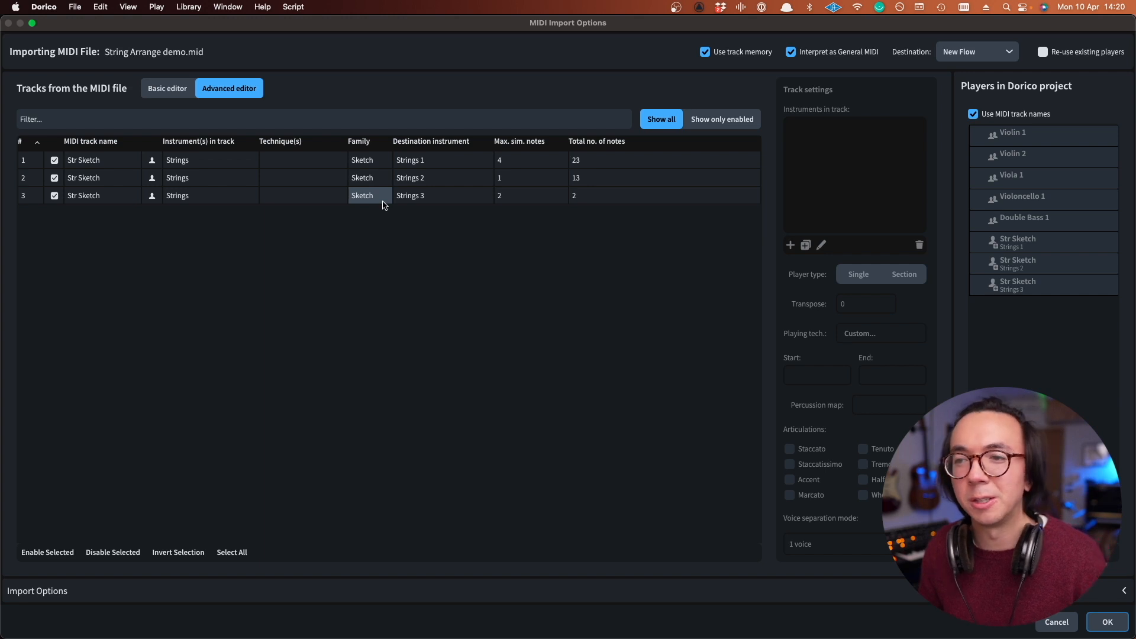
Review the MIDI import and quantize options, and import the file into Flow 1
{"action": "left_click", "coordinate": [771, 590]}
{"action": "scroll", "coordinate": [663, 453], "scroll_direction": "down", "scroll_amount": 2}
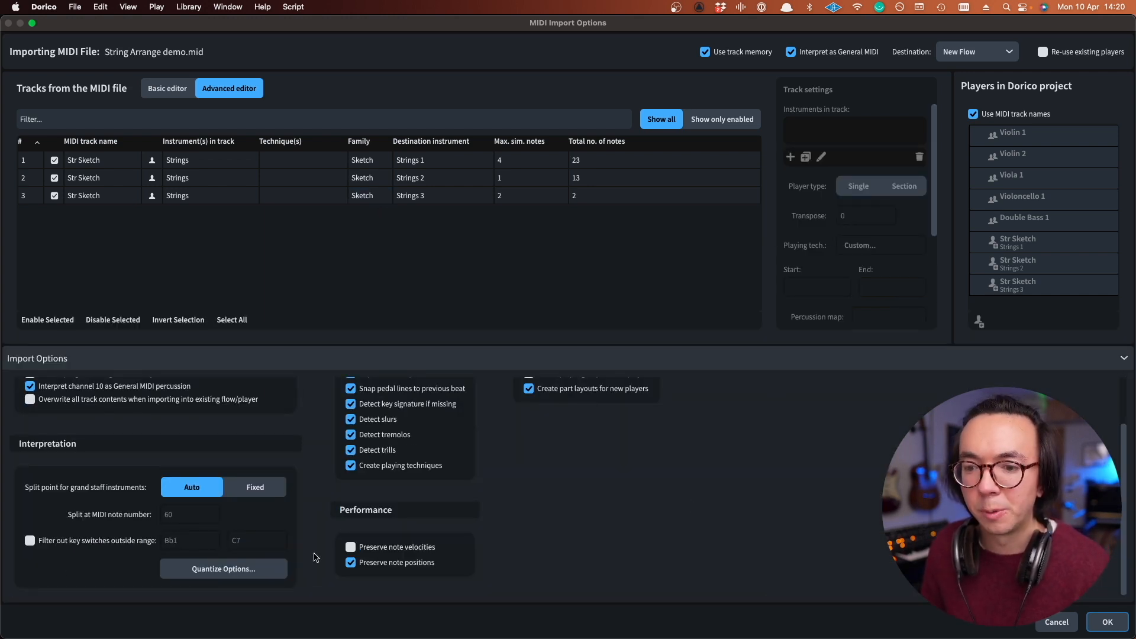
{"action": "left_click", "coordinate": [283, 566]}
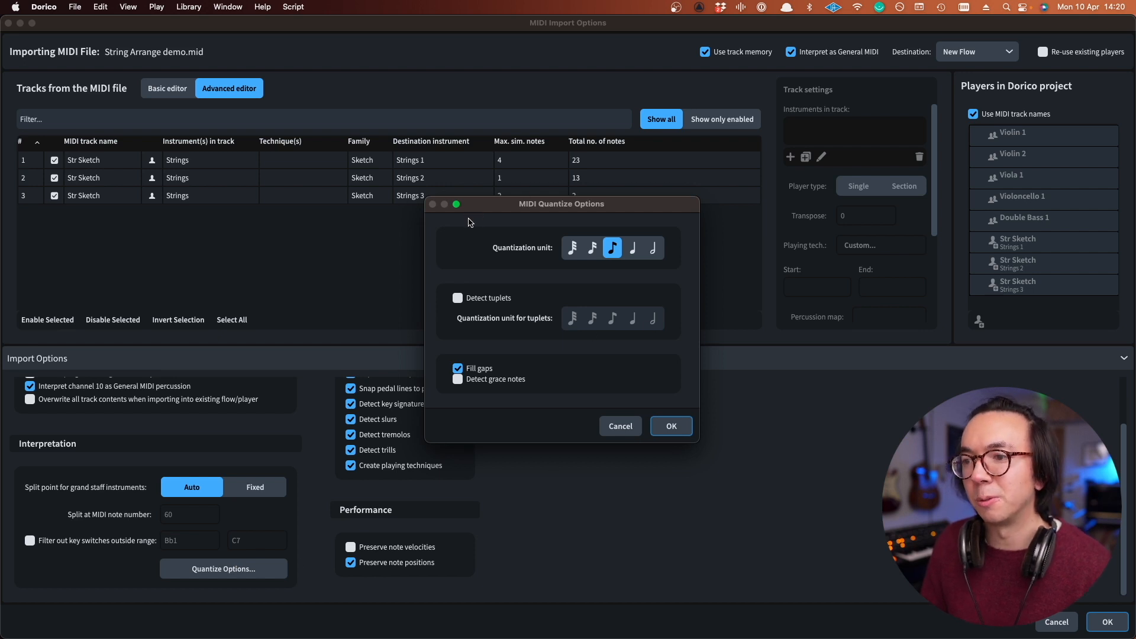
{"action": "key", "text": "Escape"}
{"action": "scroll", "coordinate": [436, 352], "scroll_direction": "up", "scroll_amount": 2}
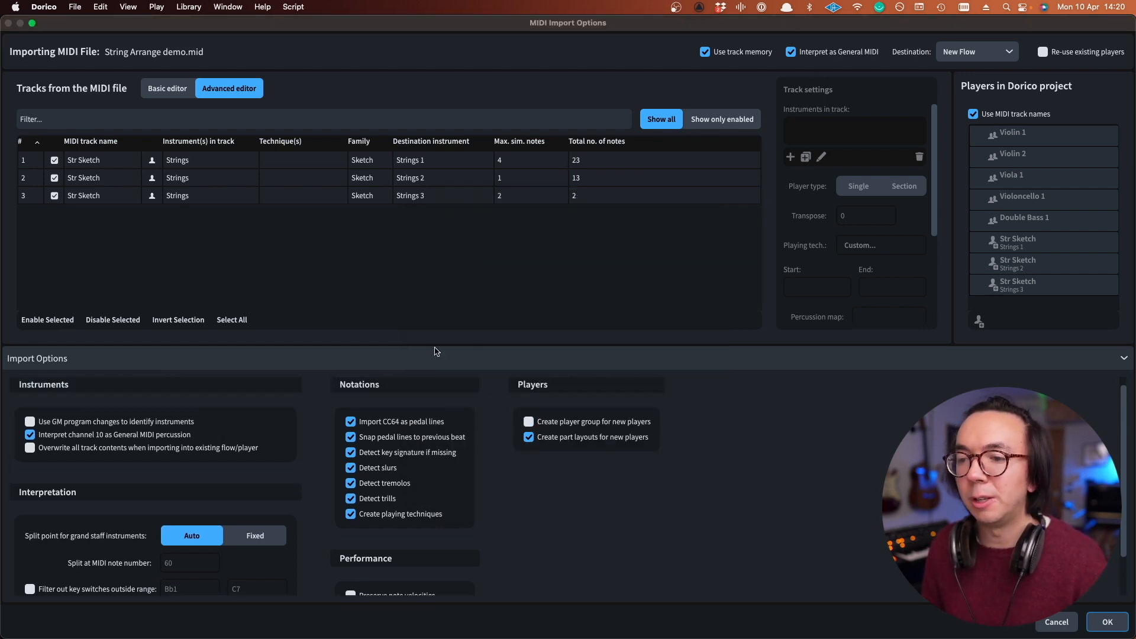
{"action": "left_click", "coordinate": [977, 52]}
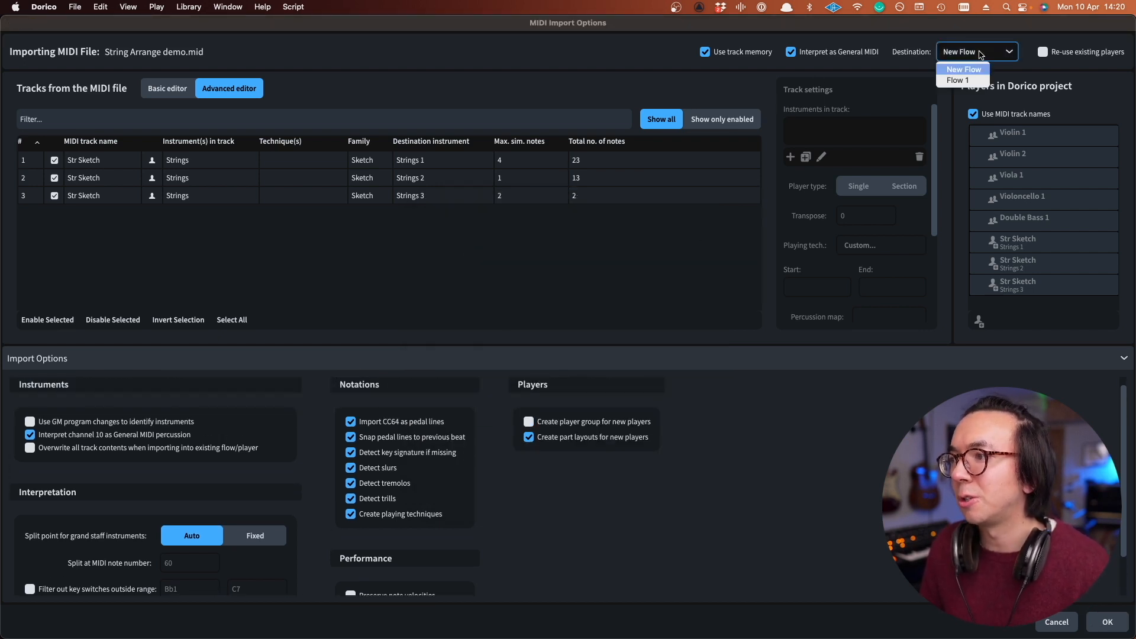
{"action": "left_click", "coordinate": [960, 81]}
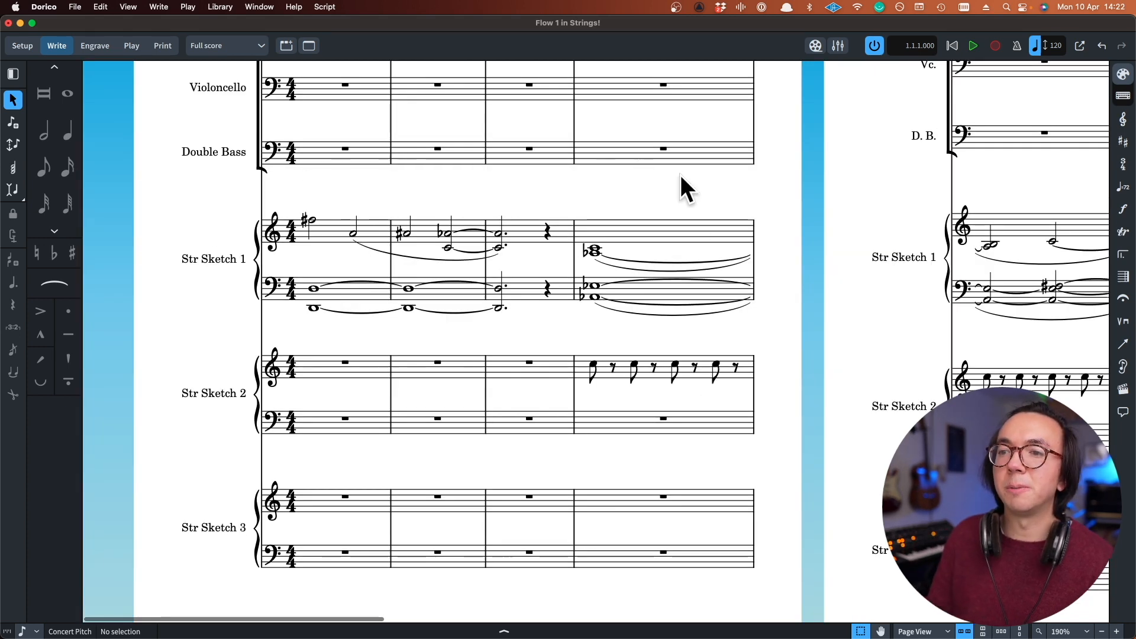
Look through the imported Str Sketch staves beneath the string orchestra staves in the full score
{"action": "scroll", "coordinate": [772, 218], "scroll_direction": "right", "scroll_amount": 5}
{"action": "scroll", "coordinate": [645, 196], "scroll_direction": "right", "scroll_amount": 12}
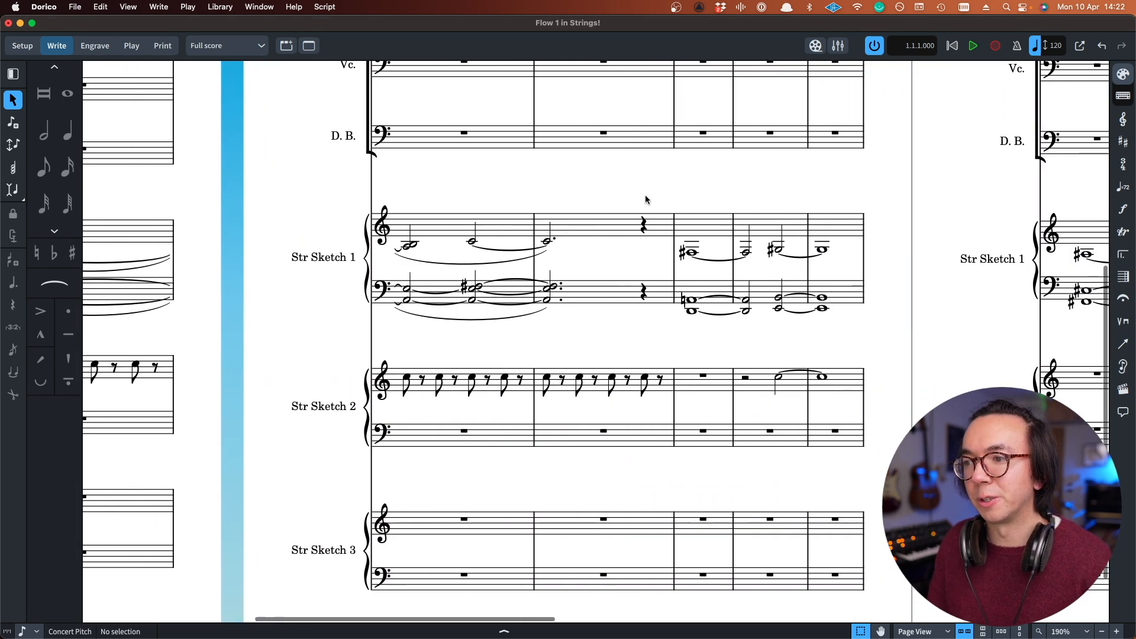
{"action": "scroll", "coordinate": [630, 261], "scroll_direction": "right", "scroll_amount": 12}
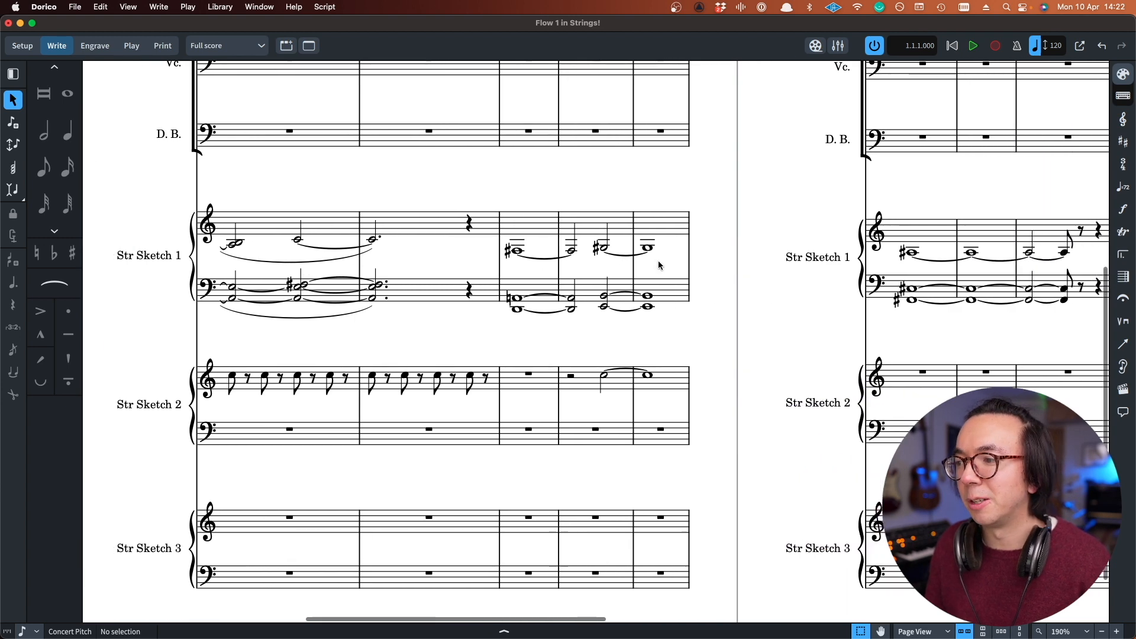
{"action": "scroll", "coordinate": [658, 263], "scroll_direction": "left", "scroll_amount": 7}
{"action": "scroll", "coordinate": [416, 271], "scroll_direction": "left", "scroll_amount": 20}
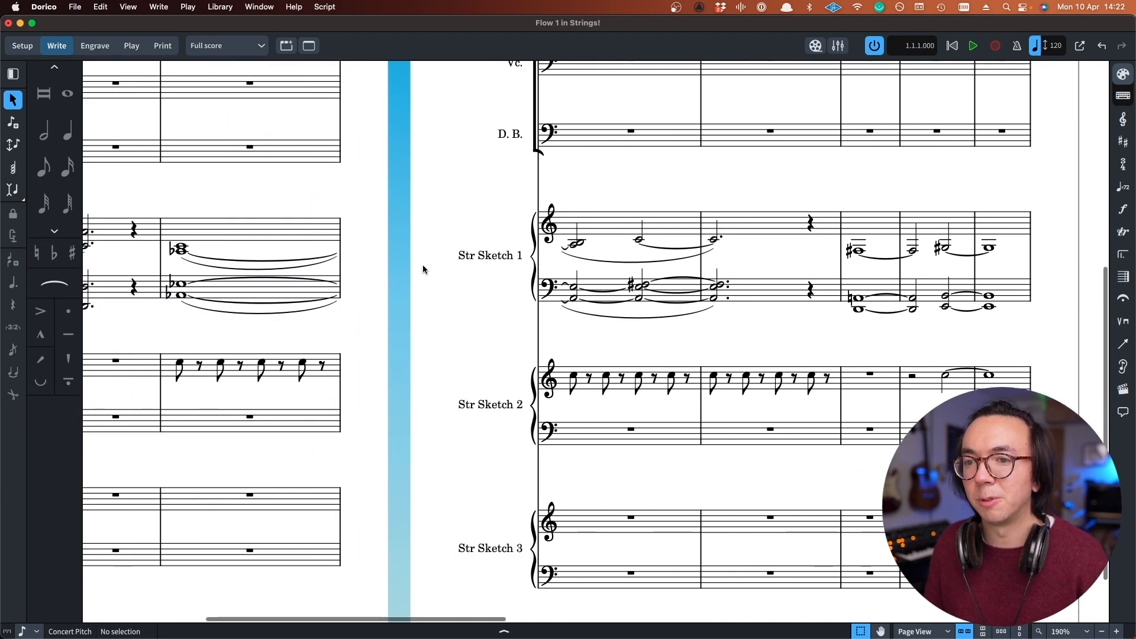
{"action": "scroll", "coordinate": [739, 311], "scroll_direction": "down", "scroll_amount": 2}
{"action": "scroll", "coordinate": [739, 311], "scroll_direction": "right", "scroll_amount": 10}
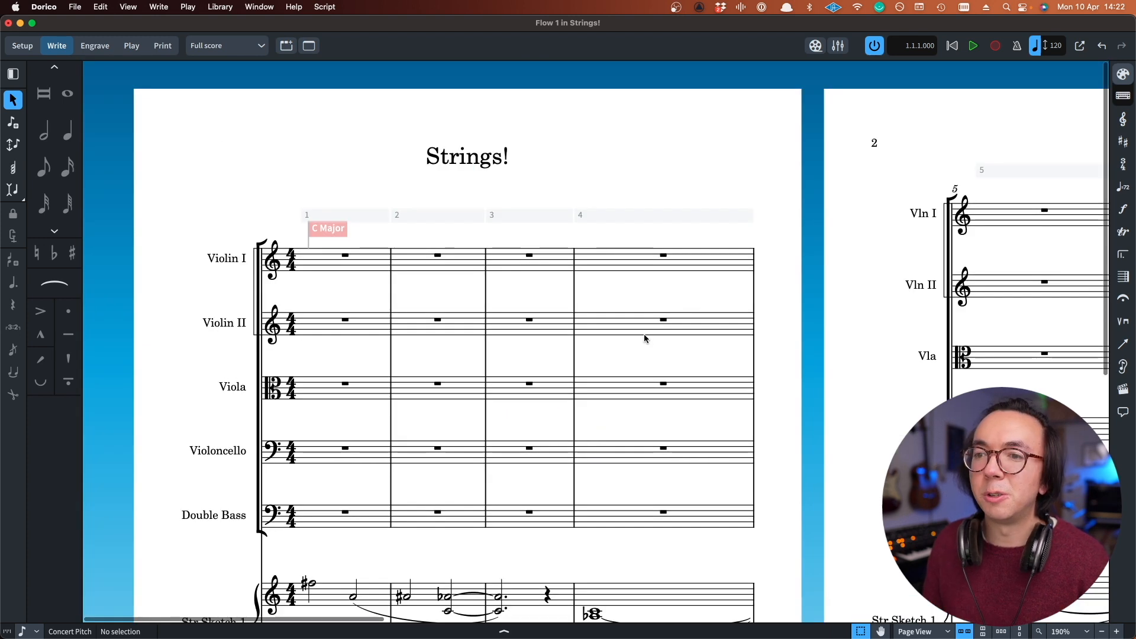
In Setup mode, remove the players Str Sketch, Str Sketch 1 and Str Sketch 2 from the Full score layout
{"action": "left_click", "coordinate": [23, 45]}
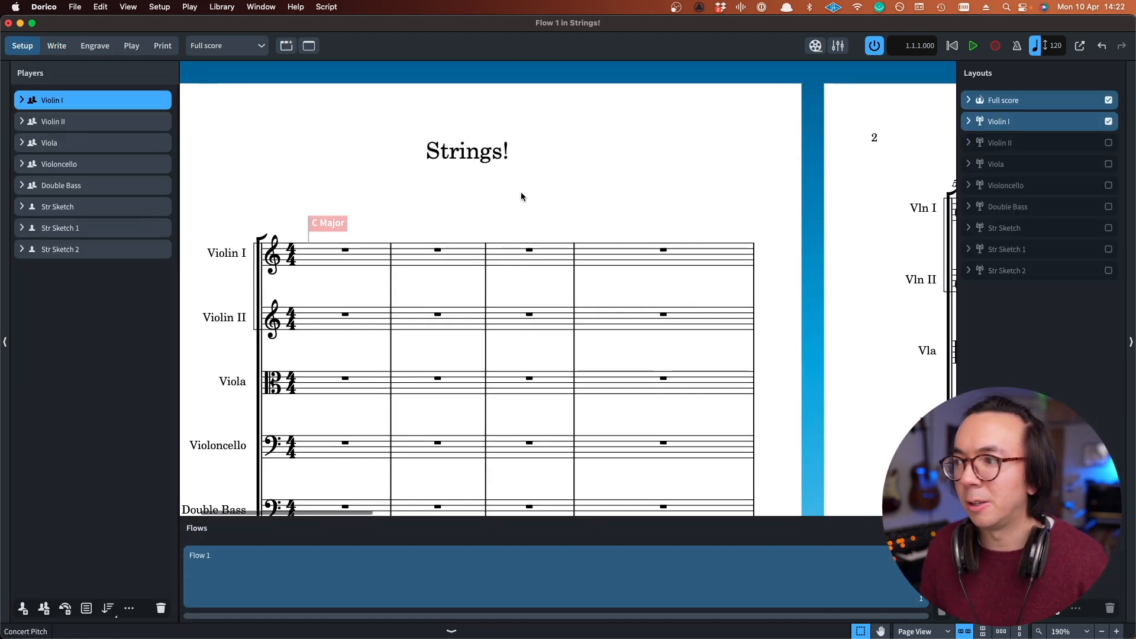
{"action": "left_click", "coordinate": [1016, 104]}
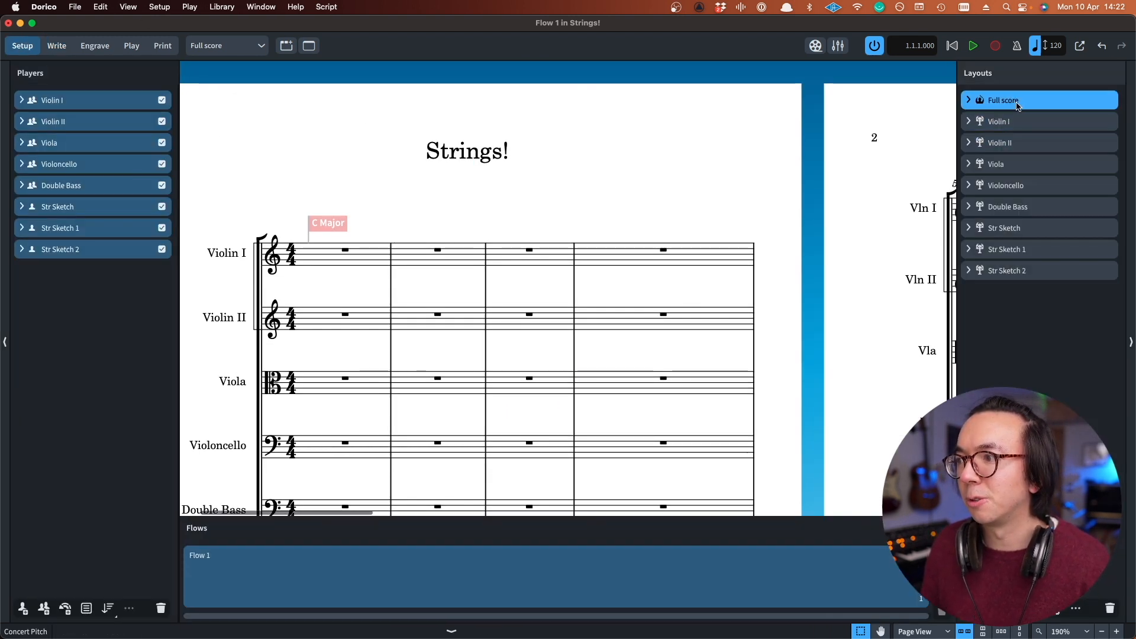
{"action": "left_click", "coordinate": [162, 250]}
{"action": "left_click", "coordinate": [162, 228]}
{"action": "left_click", "coordinate": [161, 206]}
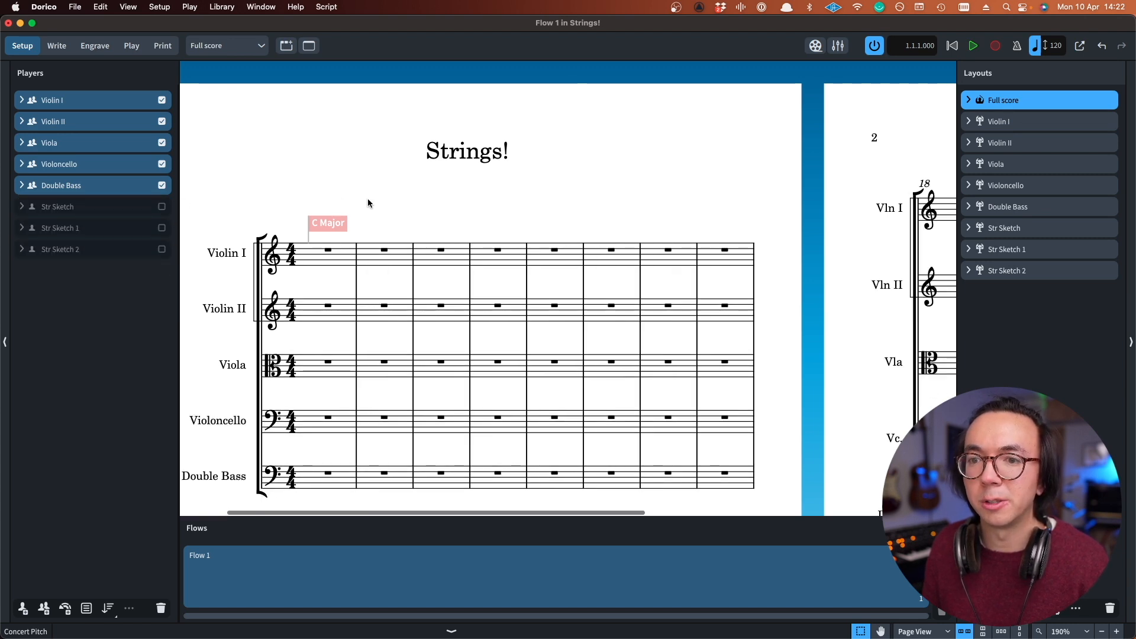
{"action": "scroll", "coordinate": [365, 201], "scroll_direction": "down", "scroll_amount": 5}
{"action": "scroll", "coordinate": [364, 204], "scroll_direction": "up", "scroll_amount": 6}
{"action": "scroll", "coordinate": [365, 204], "scroll_direction": "down", "scroll_amount": 1}
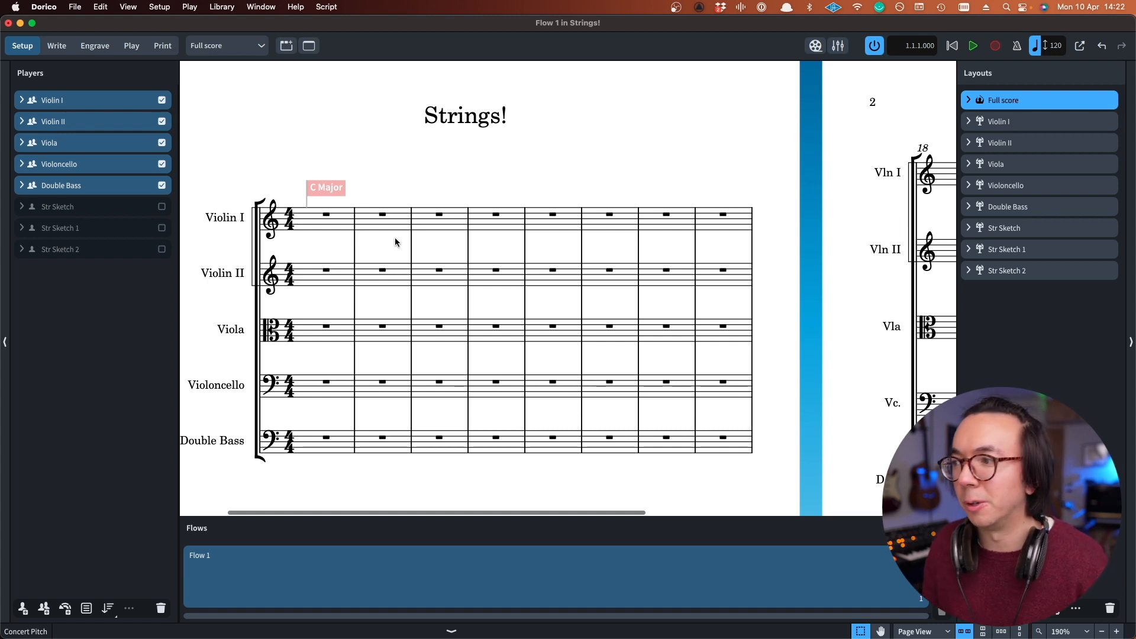
Add a custom score layout and name it String Sketch
{"action": "left_click", "coordinate": [965, 342]}
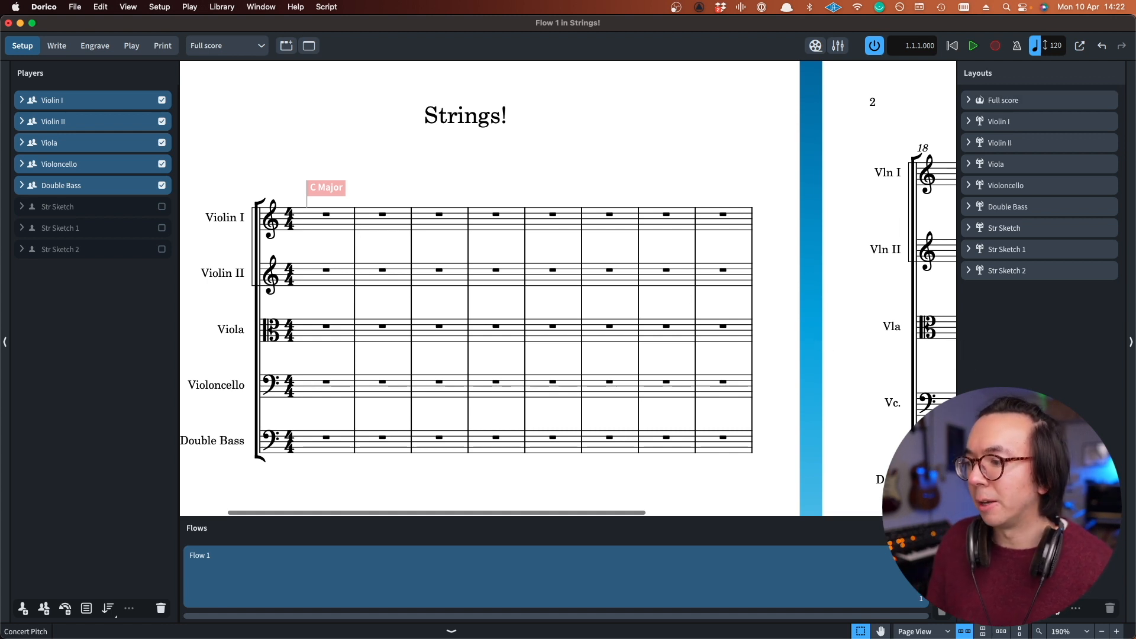
{"action": "left_click", "coordinate": [1023, 609]}
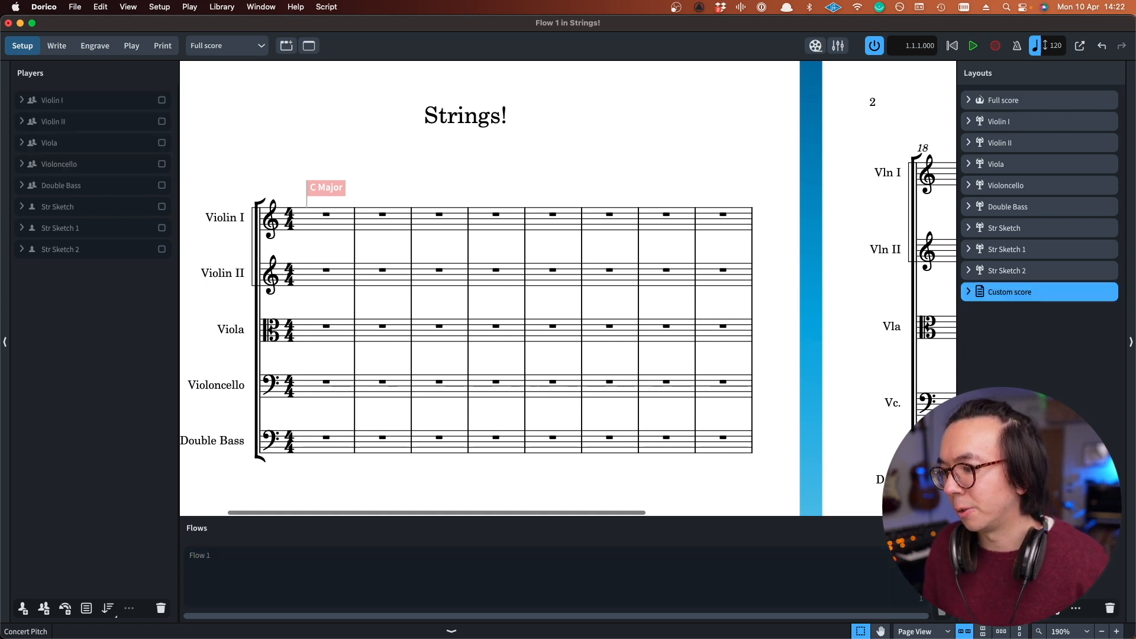
{"action": "double_click", "coordinate": [1020, 292]}
{"action": "type", "text": "String Sketch"}
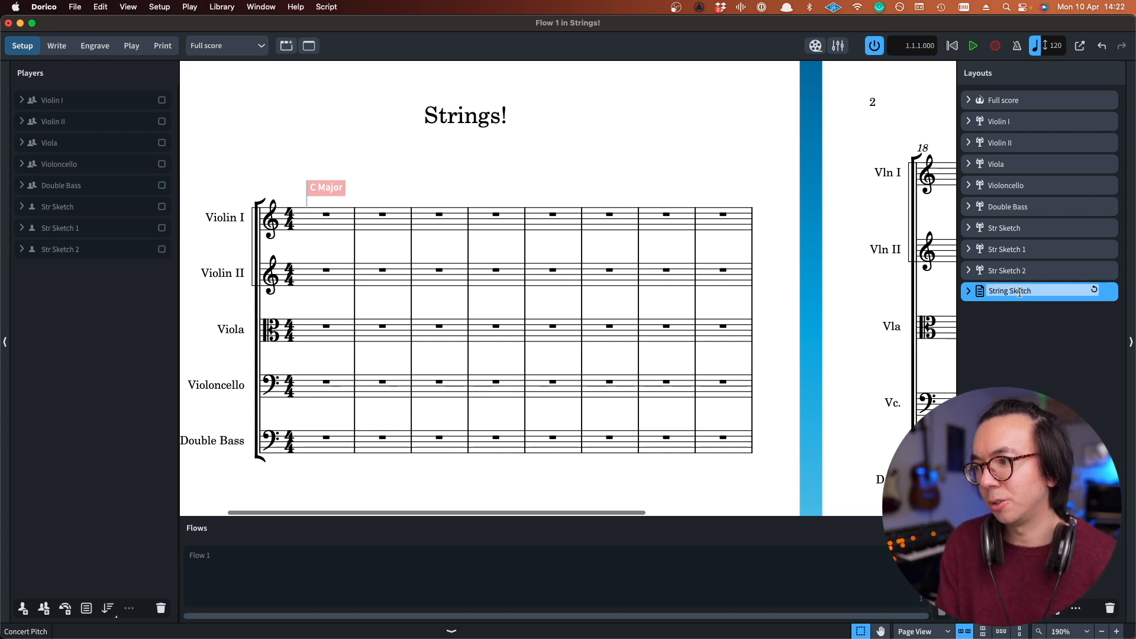
{"action": "key", "text": "Return"}
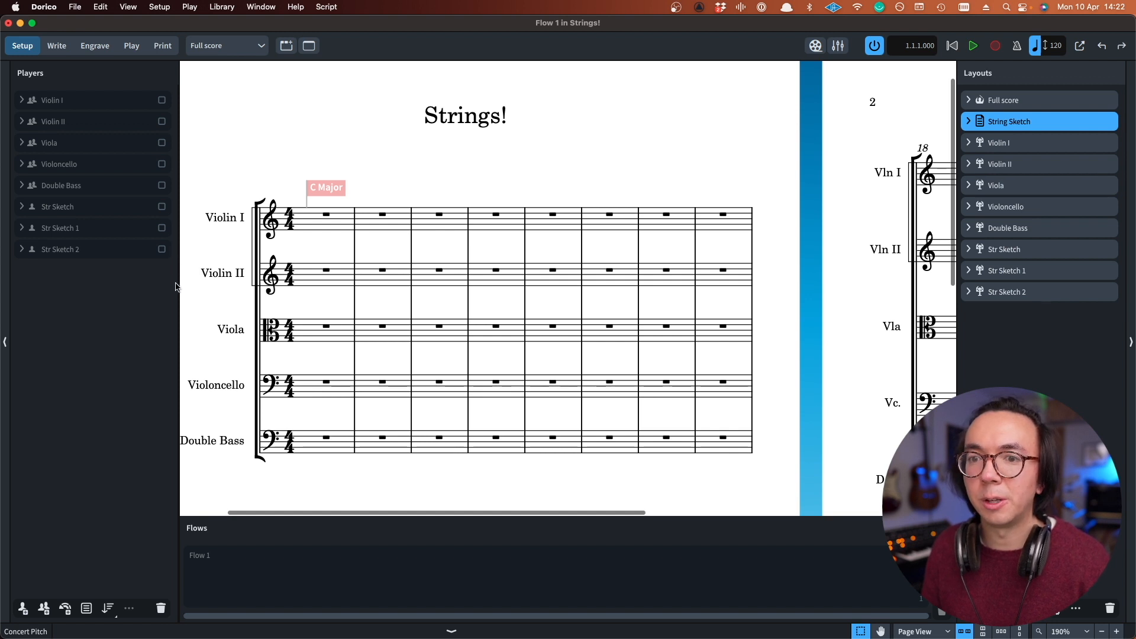
Assign the Str Sketch, Str Sketch 1 and Str Sketch 2 players and Flow 1 to the String Sketch layout
{"action": "left_click", "coordinate": [162, 250]}
{"action": "left_click", "coordinate": [161, 228]}
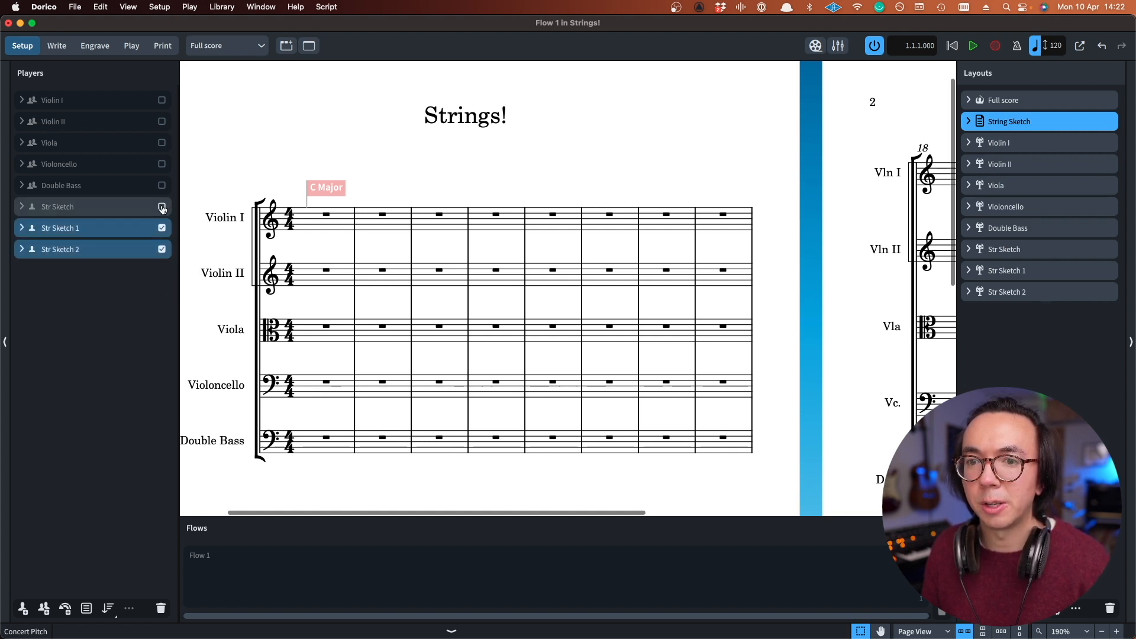
{"action": "left_click", "coordinate": [162, 207]}
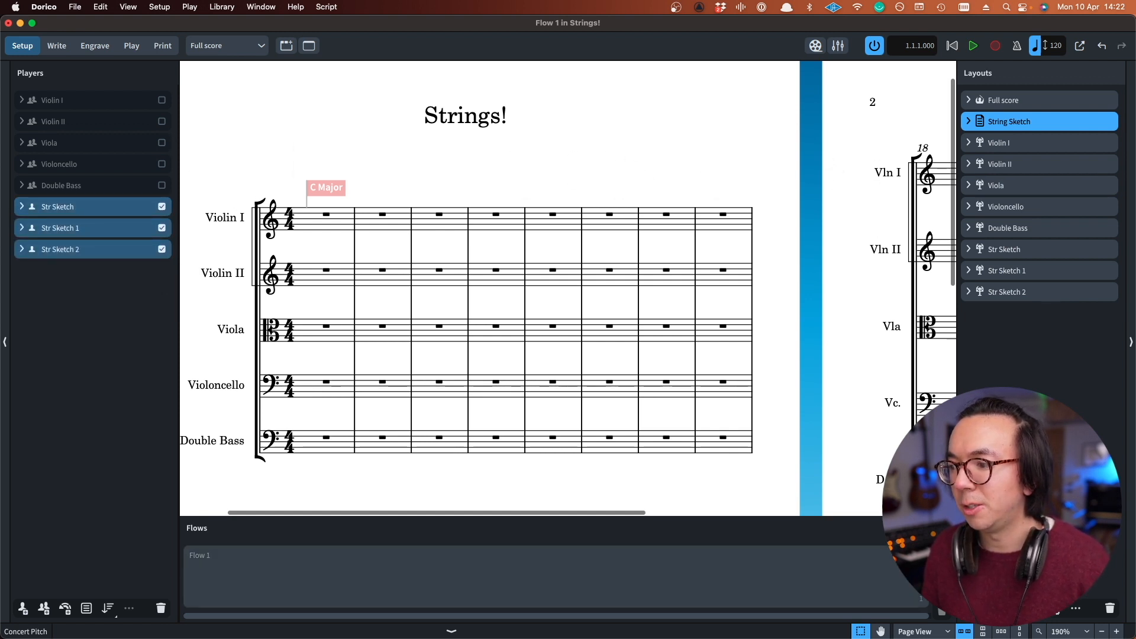
{"action": "left_click", "coordinate": [920, 555]}
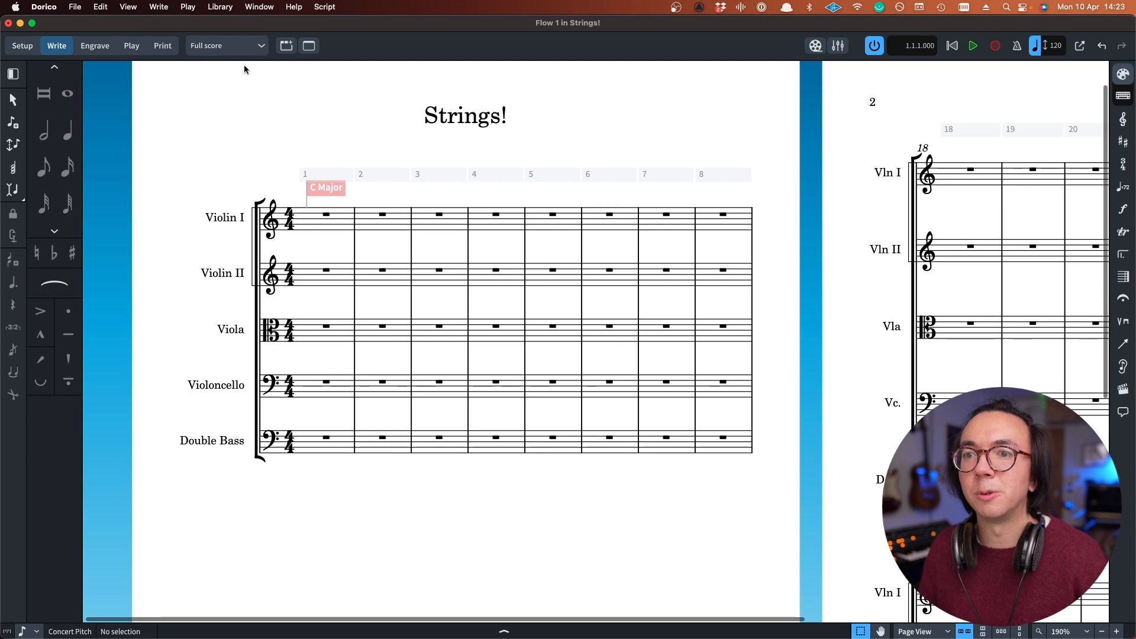
Show the String Sketch layout in Write mode and look over its staves
{"action": "left_click", "coordinate": [233, 45]}
{"action": "left_click", "coordinate": [223, 88]}
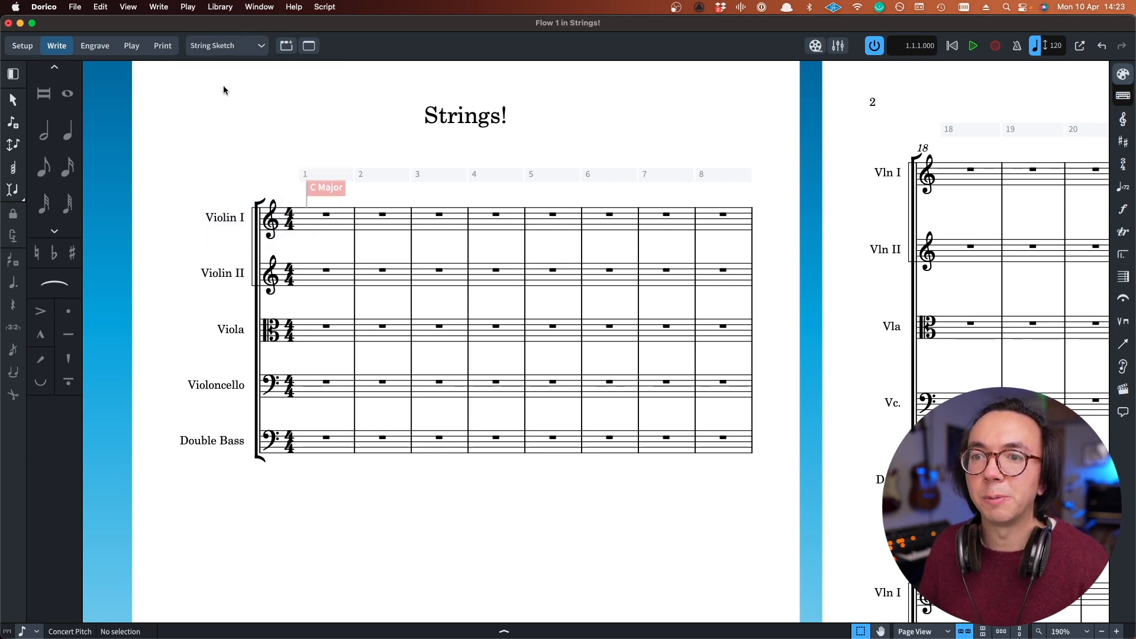
{"action": "scroll", "coordinate": [275, 110], "scroll_direction": "down", "scroll_amount": 5}
{"action": "scroll", "coordinate": [269, 98], "scroll_direction": "up", "scroll_amount": 4}
Return to the Full score layout and switch to Play mode
{"action": "left_click", "coordinate": [231, 47]}
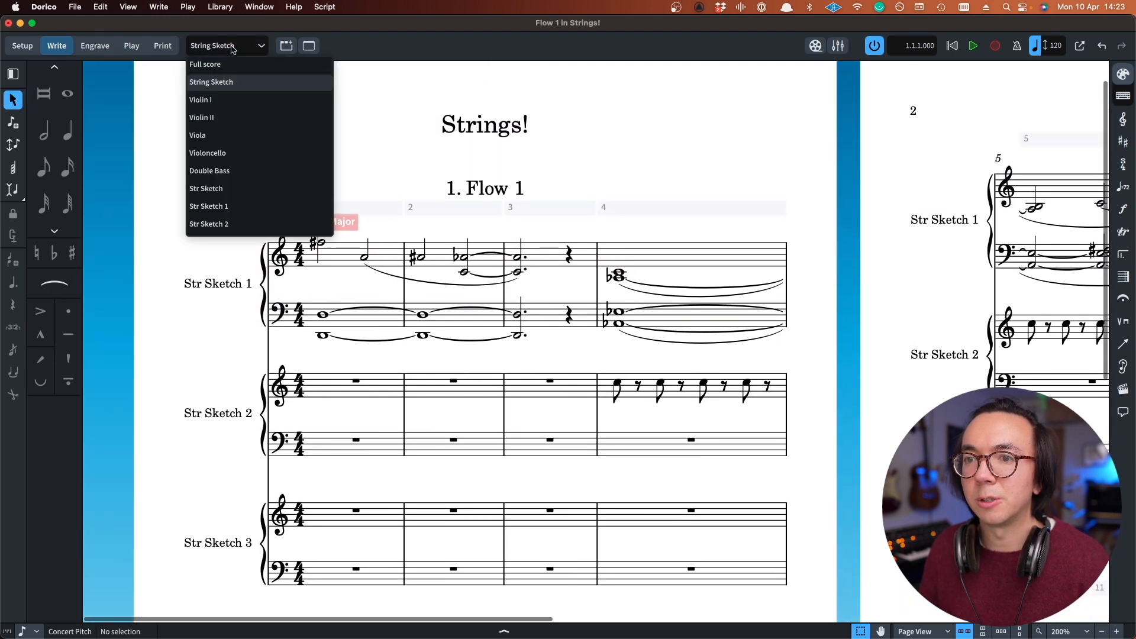
{"action": "left_click", "coordinate": [205, 64]}
{"action": "scroll", "coordinate": [620, 162], "scroll_direction": "down", "scroll_amount": 5}
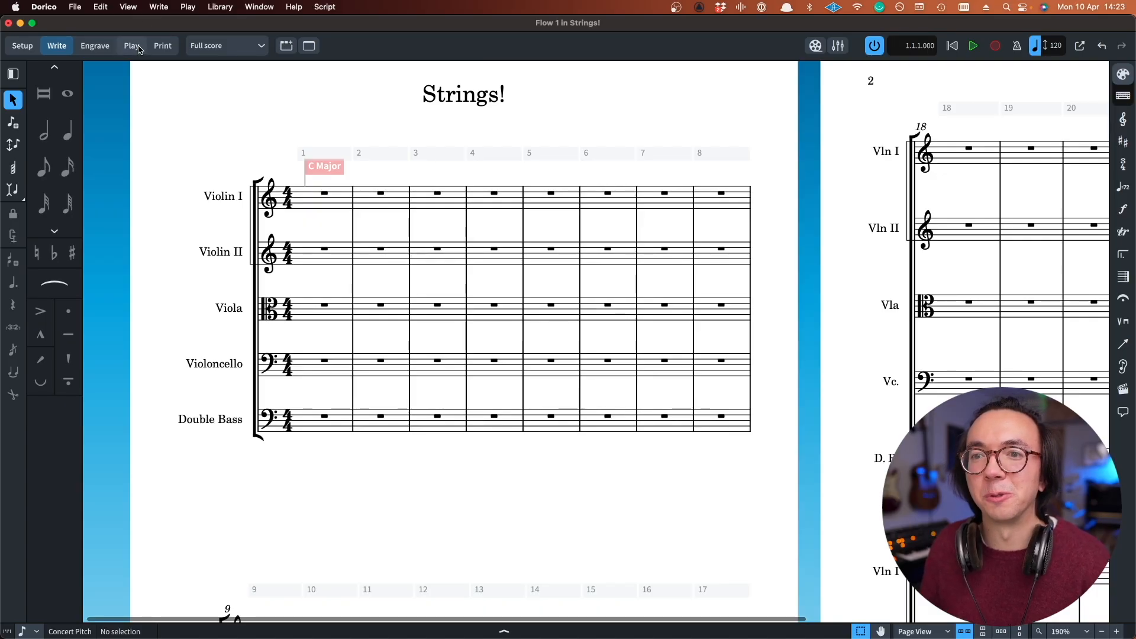
{"action": "left_click", "coordinate": [132, 45]}
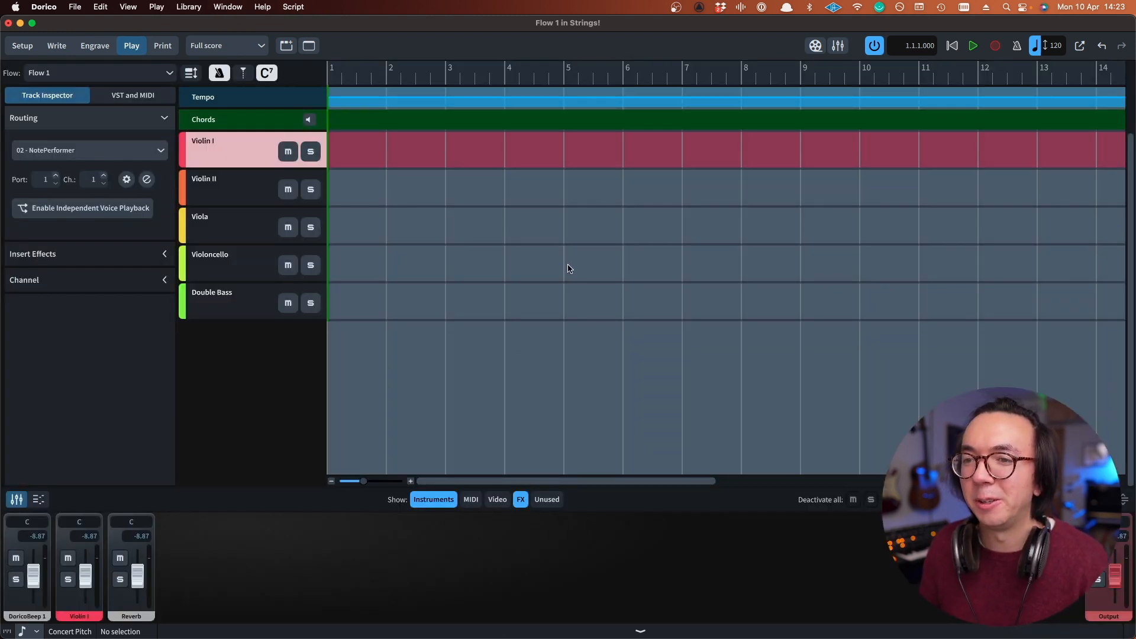
Show the String Sketch layout's tracks and open the Str Sketch 1 region's notes in an enlarged Key Editor
{"action": "left_click", "coordinate": [228, 45]}
{"action": "left_click", "coordinate": [226, 84]}
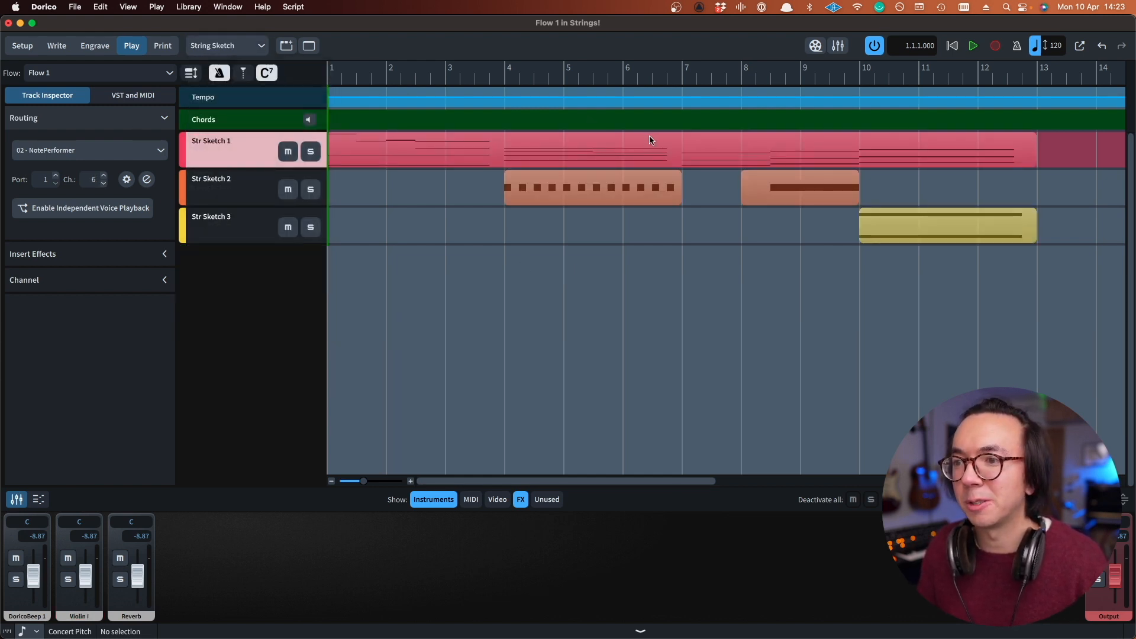
{"action": "scroll", "coordinate": [555, 165], "scroll_direction": "right", "scroll_amount": 3}
{"action": "scroll", "coordinate": [555, 166], "scroll_direction": "left", "scroll_amount": 3}
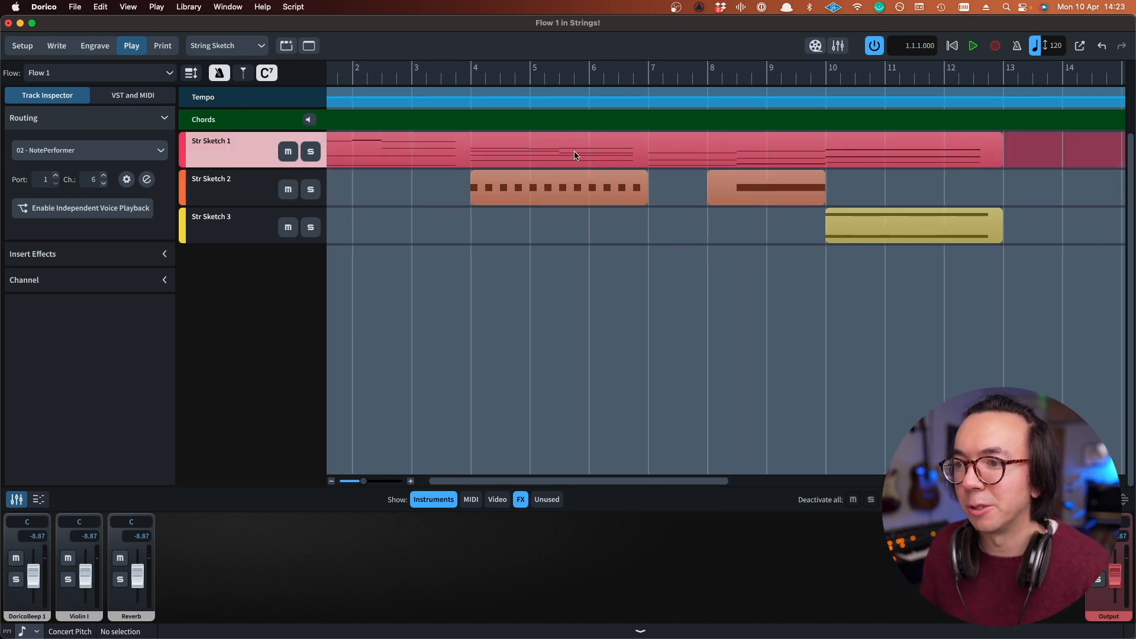
{"action": "double_click", "coordinate": [575, 155]}
{"action": "left_click_drag", "start_coordinate": [609, 488], "coordinate": [571, 241]}
{"action": "scroll", "coordinate": [573, 357], "scroll_direction": "down", "scroll_amount": 1}
{"action": "scroll", "coordinate": [573, 357], "scroll_direction": "up", "scroll_amount": 3}
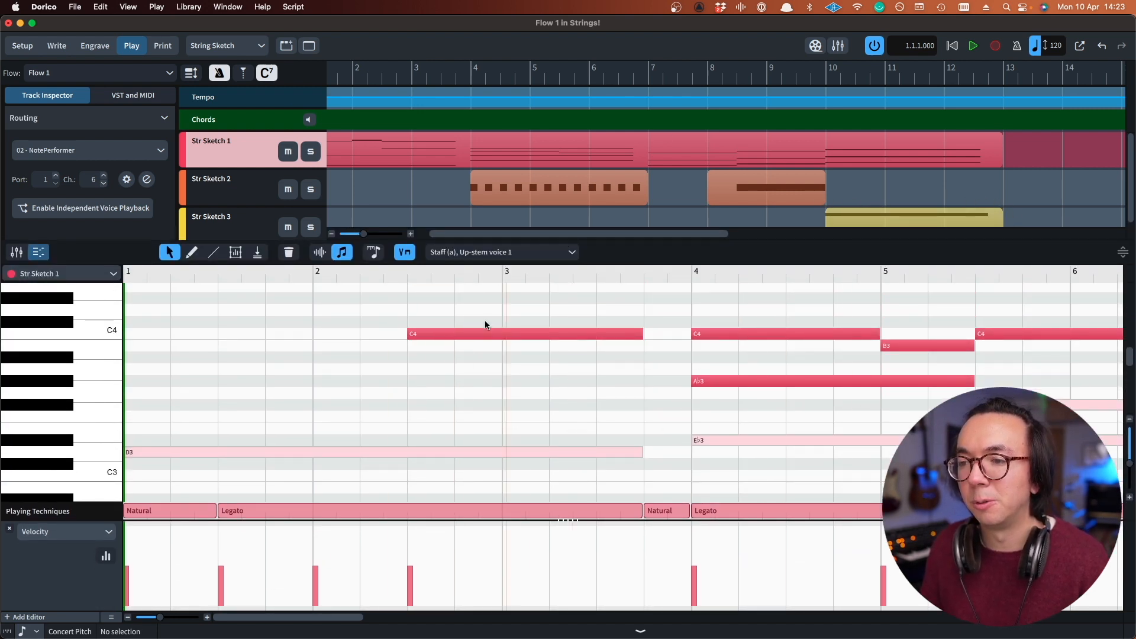
Lock the Key Editor's instrument selection and view Str Sketch 1, Str Sketch 2 and Str Sketch 3 together
{"action": "left_click", "coordinate": [87, 274]}
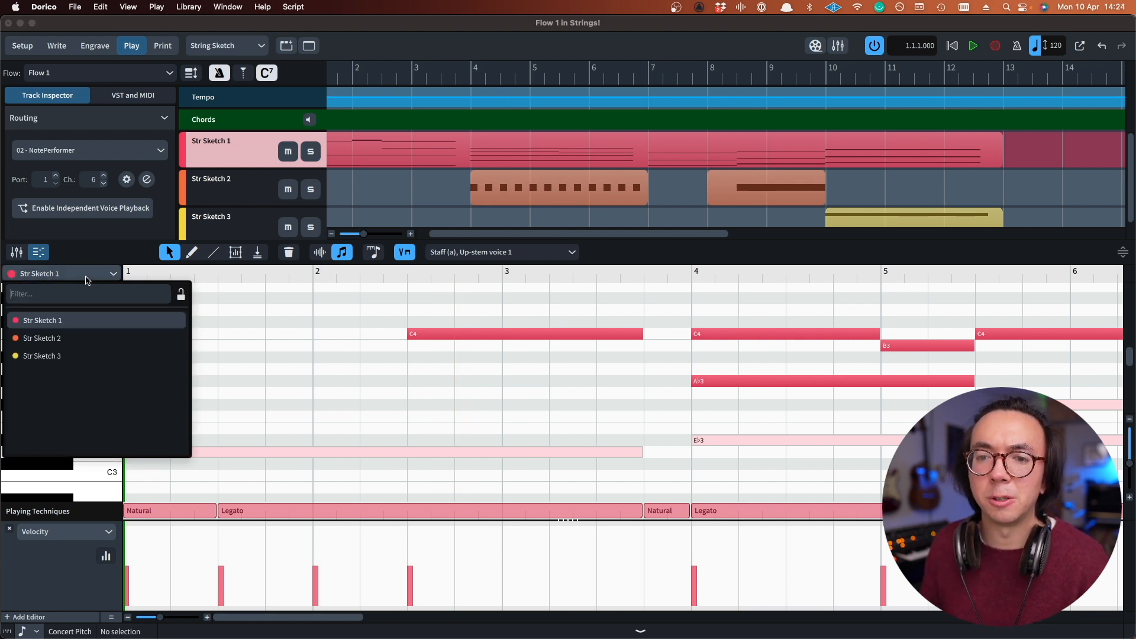
{"action": "left_click", "coordinate": [181, 296]}
{"action": "left_click", "coordinate": [16, 316]}
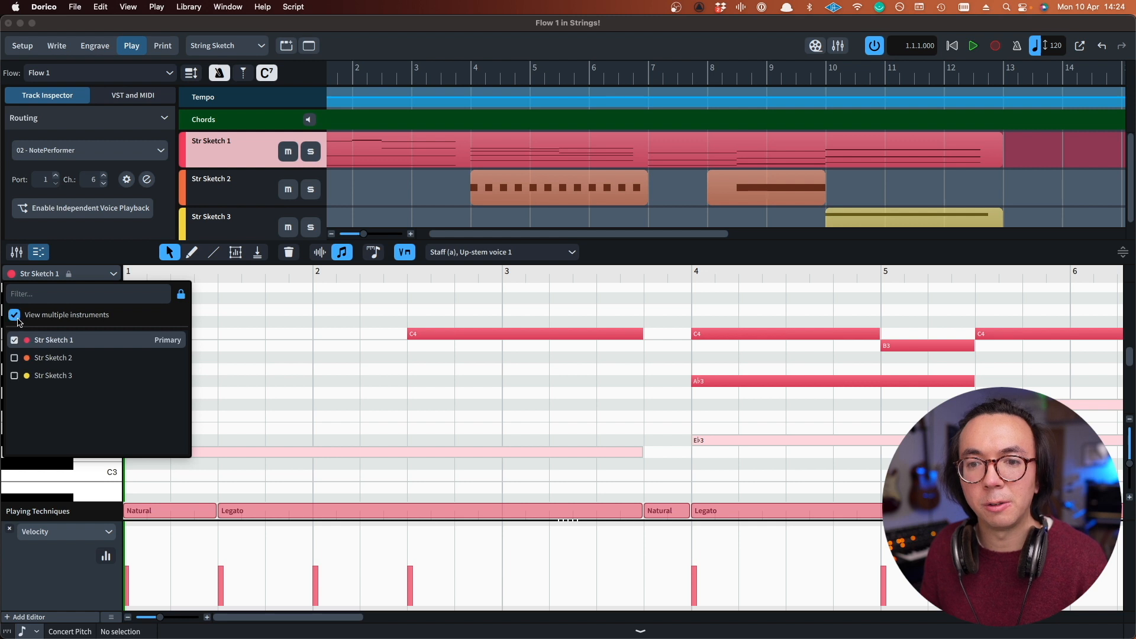
{"action": "left_click", "coordinate": [14, 359]}
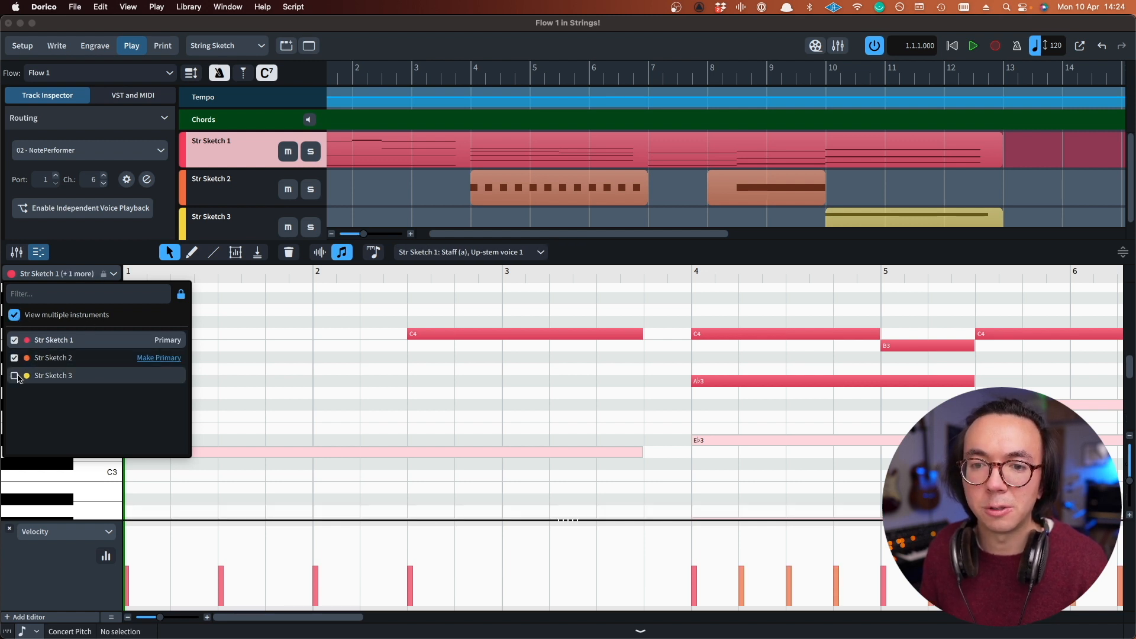
{"action": "left_click", "coordinate": [313, 357]}
Examine the combined sketch notes in the piano roll and check which instrument is set as primary
{"action": "scroll", "coordinate": [290, 354], "scroll_direction": "down", "scroll_amount": 6}
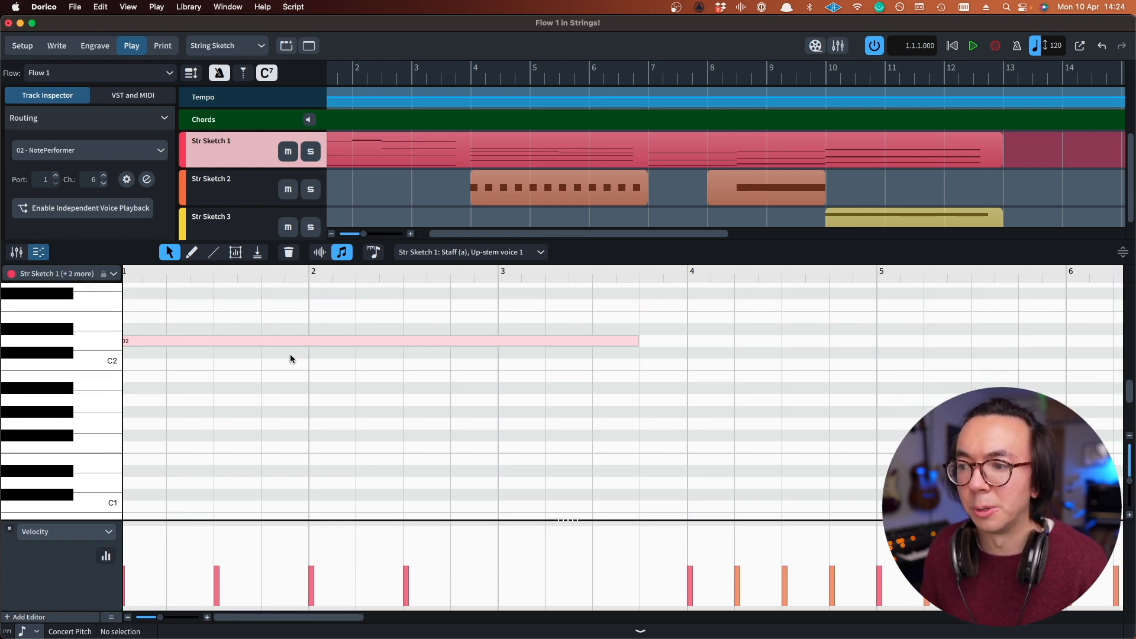
{"action": "scroll", "coordinate": [290, 357], "scroll_direction": "right", "scroll_amount": 3}
{"action": "scroll", "coordinate": [290, 357], "scroll_direction": "up", "scroll_amount": 6}
{"action": "scroll", "coordinate": [294, 357], "scroll_direction": "right", "scroll_amount": 6}
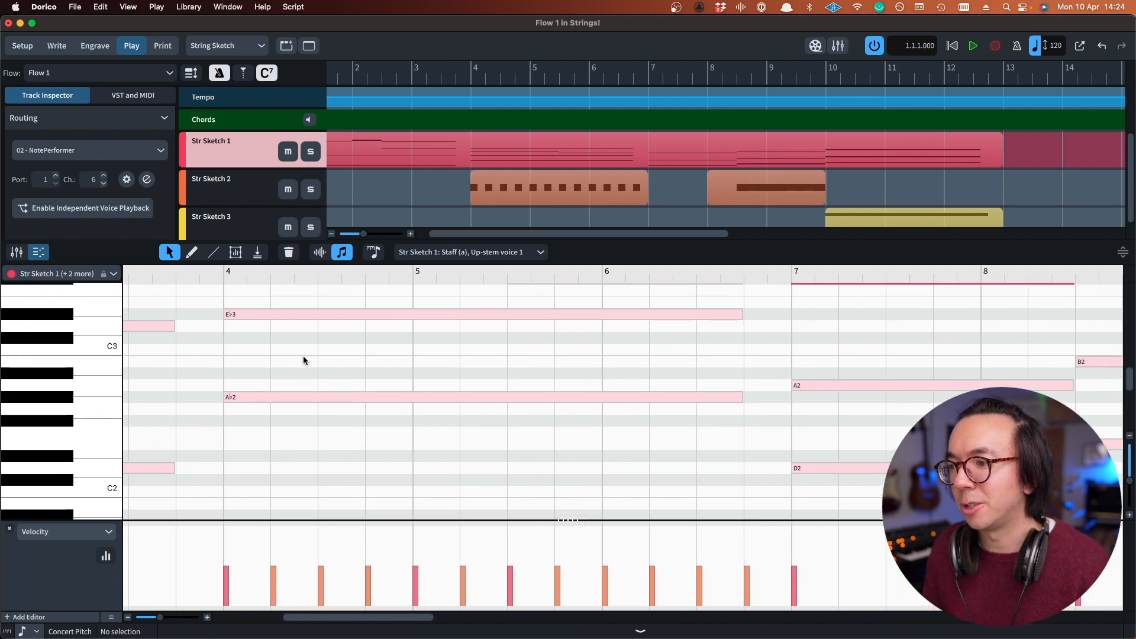
{"action": "scroll", "coordinate": [303, 358], "scroll_direction": "left", "scroll_amount": 6}
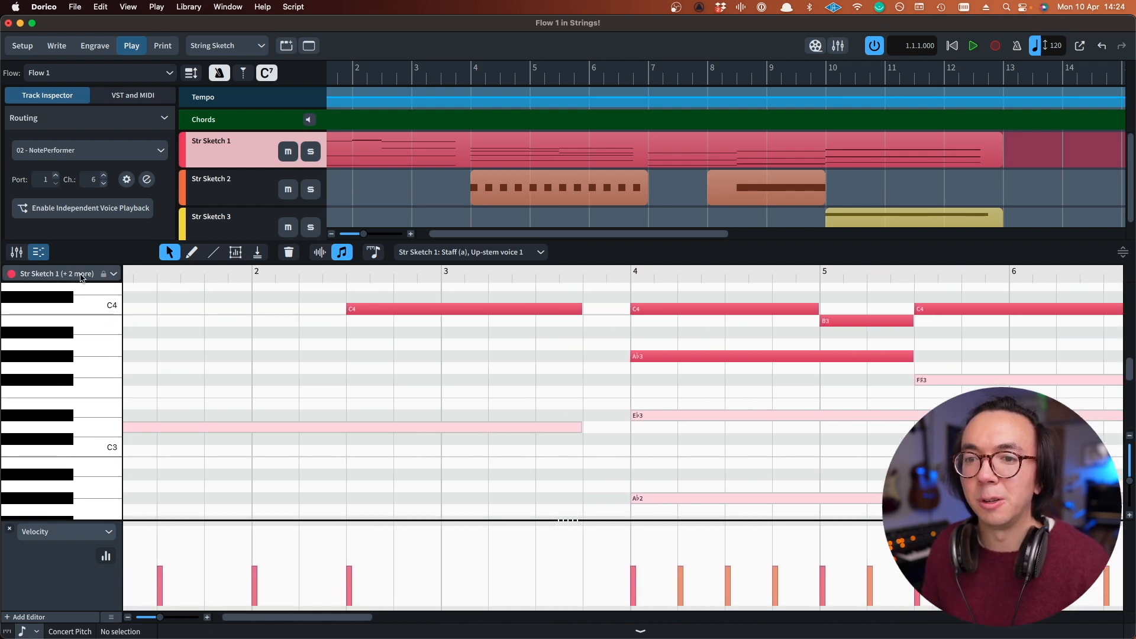
{"action": "left_click", "coordinate": [109, 276]}
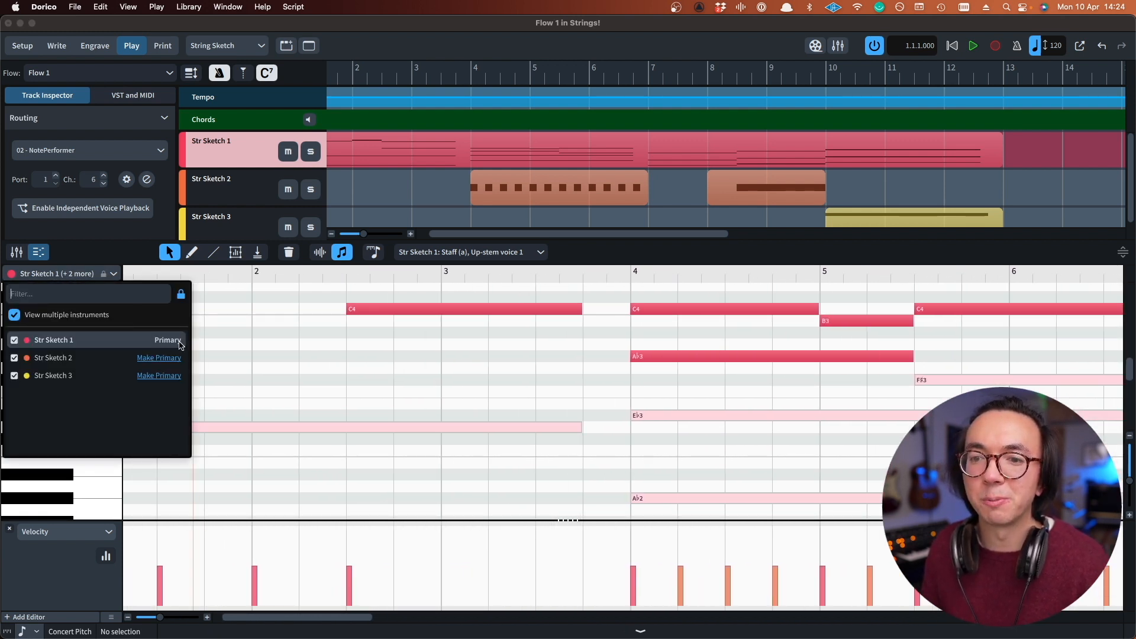
{"action": "left_click", "coordinate": [251, 354]}
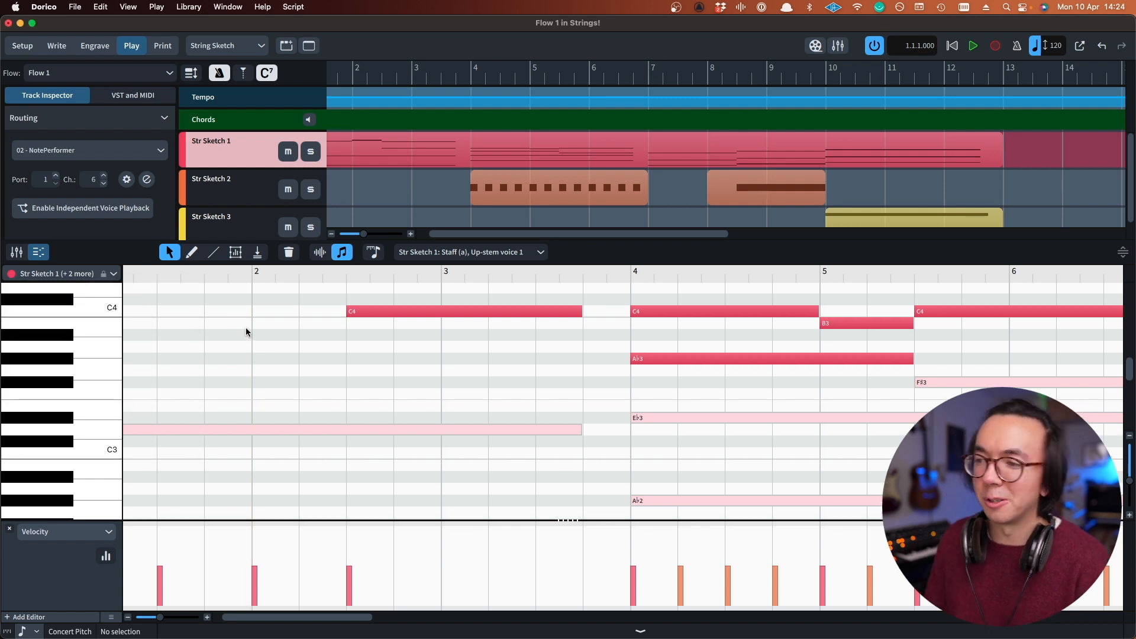
{"action": "scroll", "coordinate": [247, 328], "scroll_direction": "up", "scroll_amount": 2}
{"action": "scroll", "coordinate": [251, 322], "scroll_direction": "right", "scroll_amount": 2}
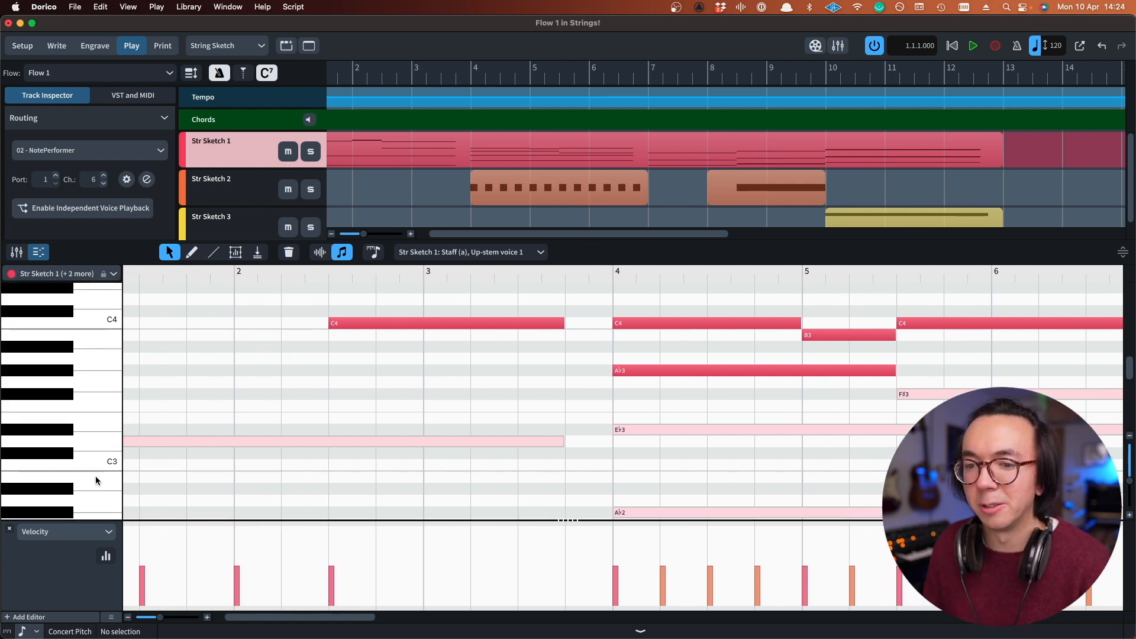
Remove the Velocity editor and shrink the Key Editor to uncover all three sketch tracks
{"action": "left_click", "coordinate": [10, 530]}
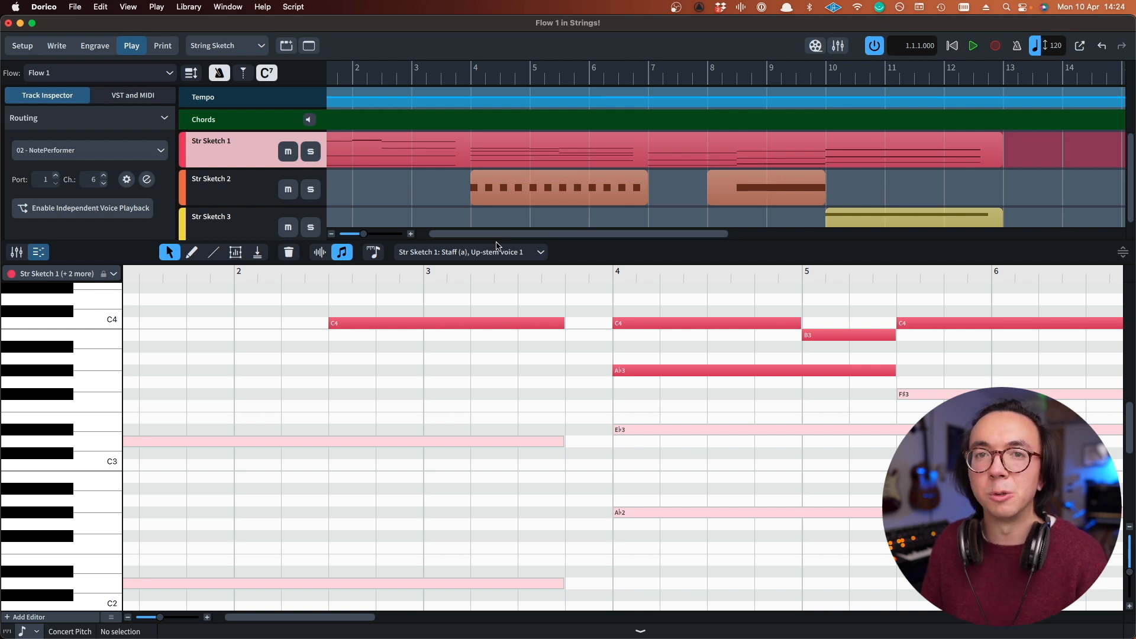
{"action": "left_click_drag", "start_coordinate": [659, 239], "coordinate": [658, 389]}
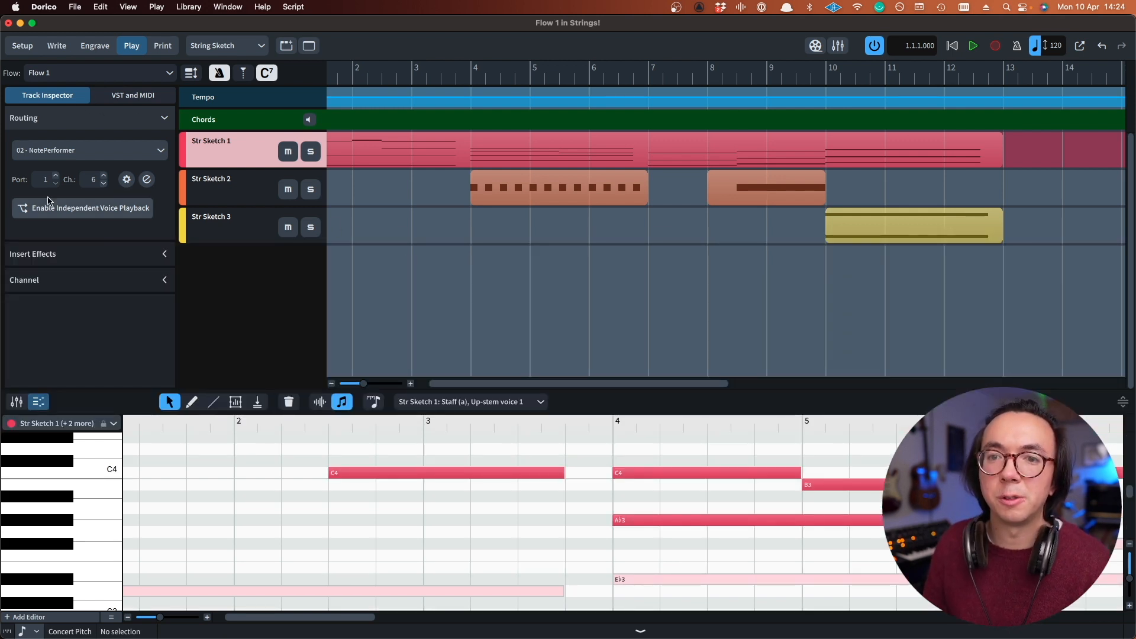
Add a second VST instrument slot and load Pianoteq 8 into it
{"action": "left_click", "coordinate": [130, 98]}
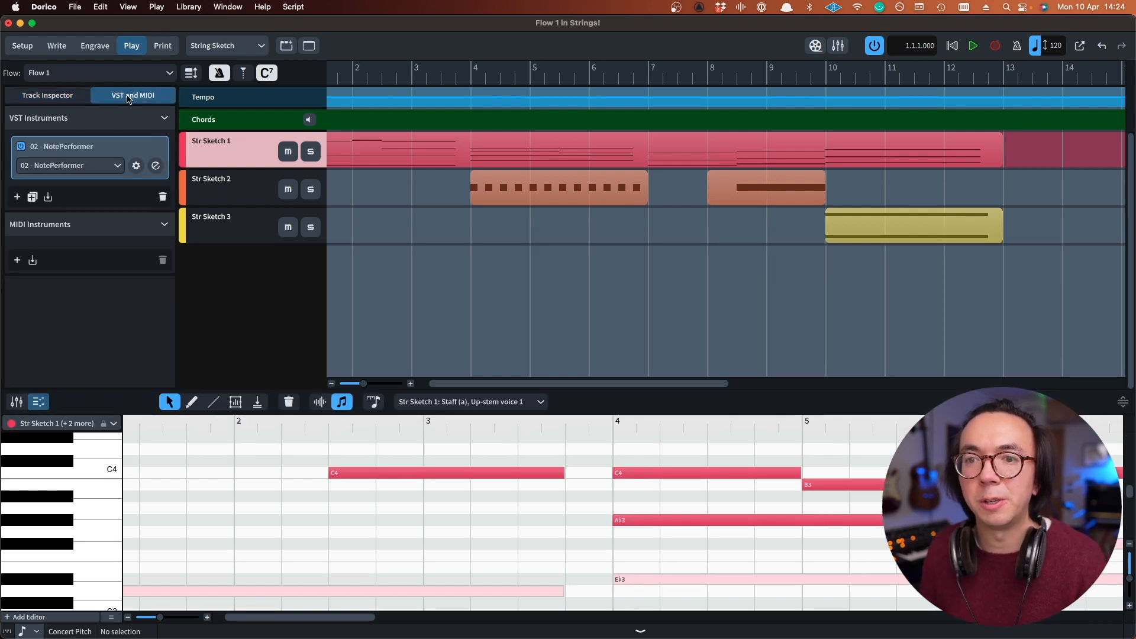
{"action": "left_click", "coordinate": [17, 197]}
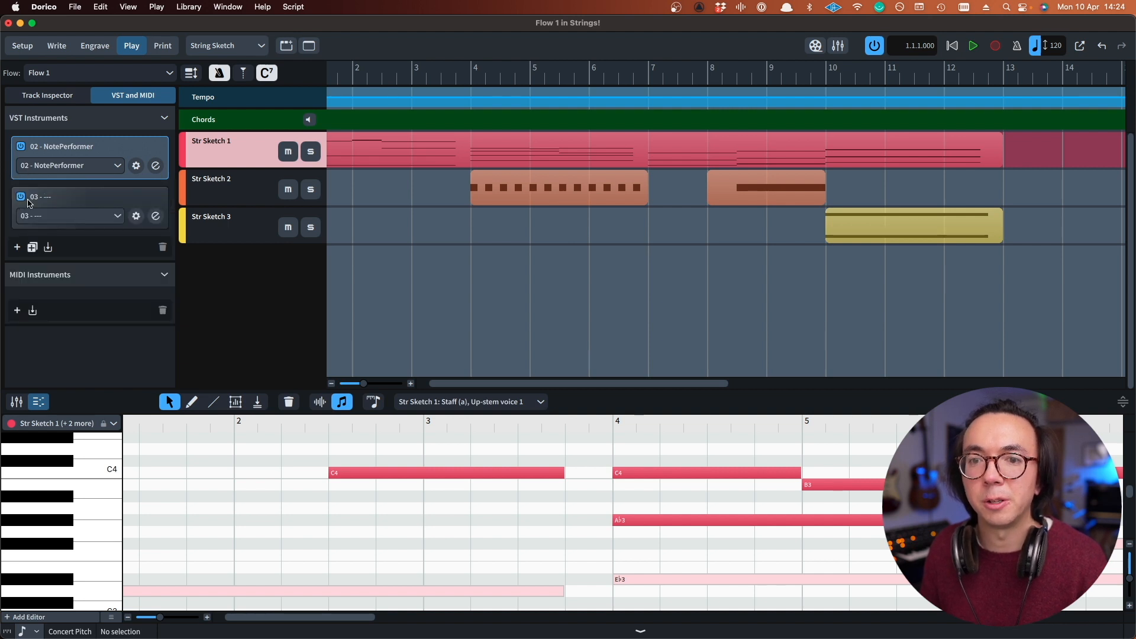
{"action": "left_click", "coordinate": [120, 215]}
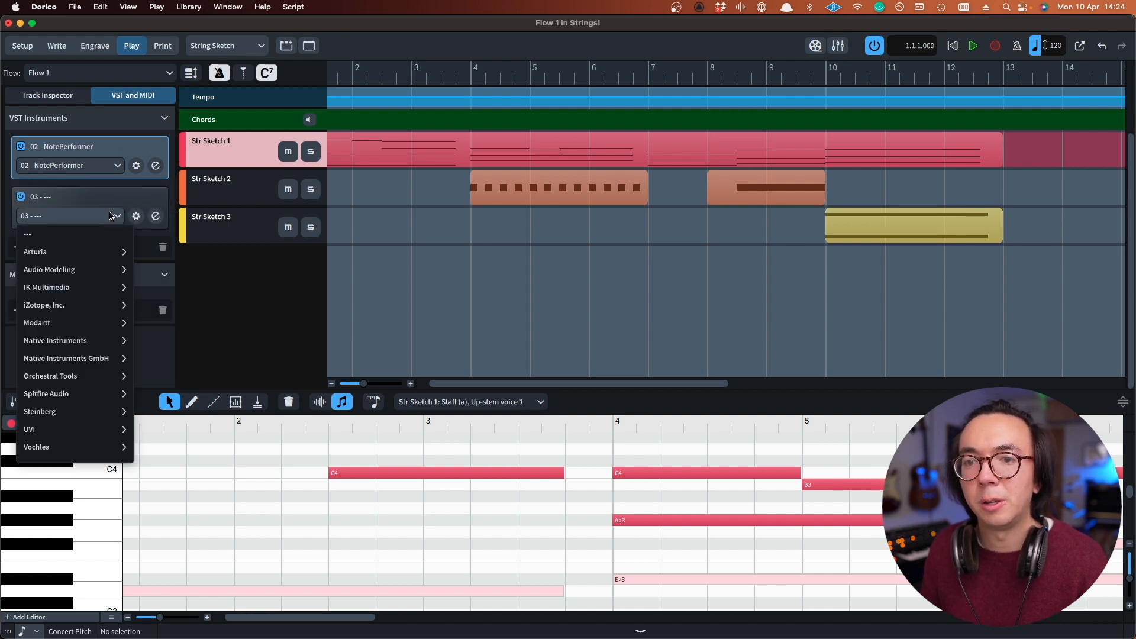
{"action": "left_click", "coordinate": [116, 319]}
{"action": "left_click", "coordinate": [70, 252]}
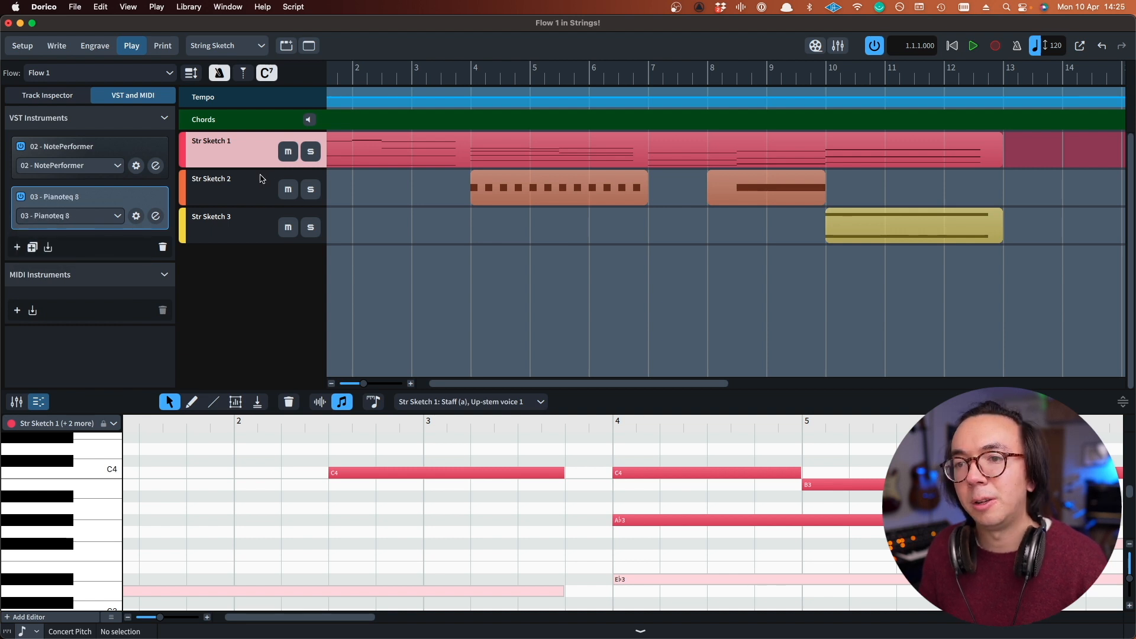
Route the Str Sketch tracks to the 03 - Pianoteq 8 instrument
{"action": "left_click", "coordinate": [62, 95]}
{"action": "left_click", "coordinate": [102, 150]}
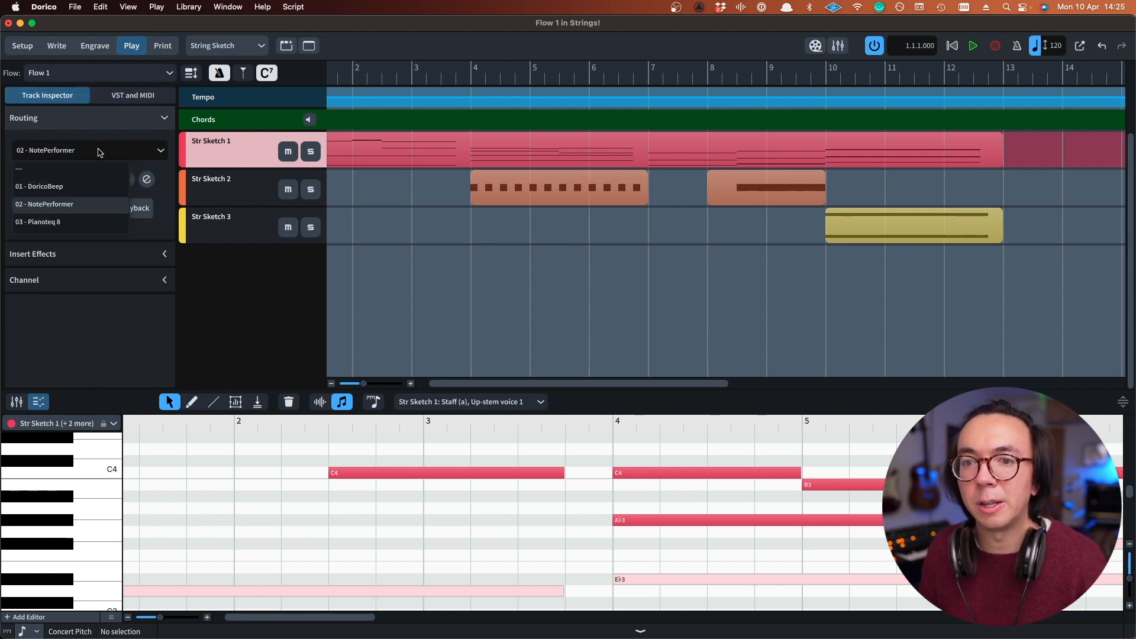
{"action": "left_click", "coordinate": [76, 223]}
{"action": "left_click", "coordinate": [248, 186]}
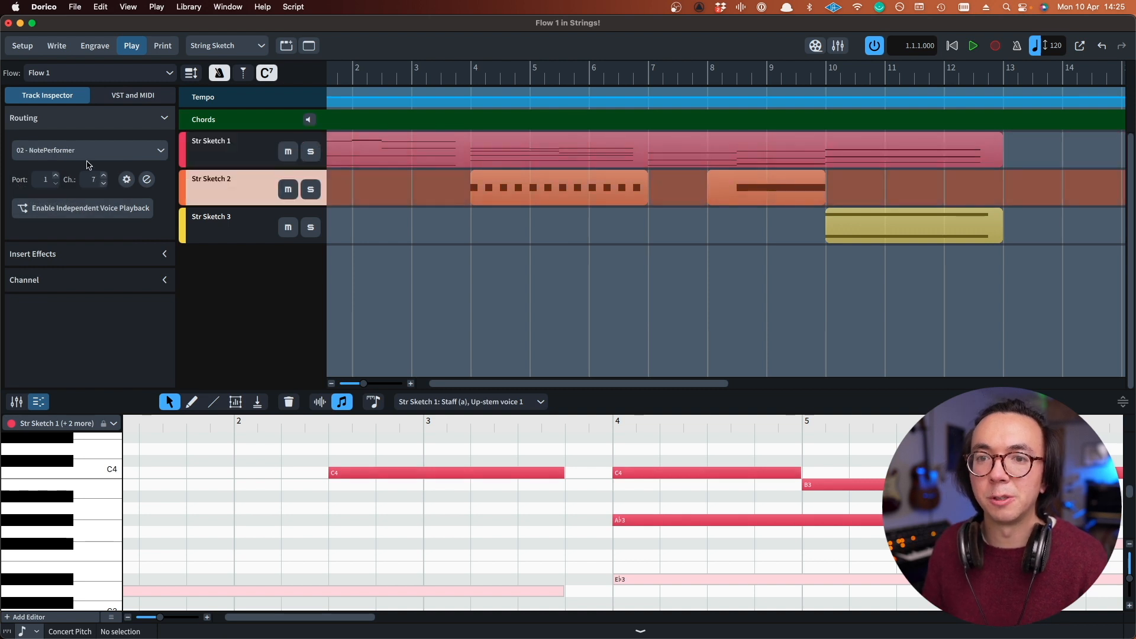
{"action": "left_click", "coordinate": [250, 224]}
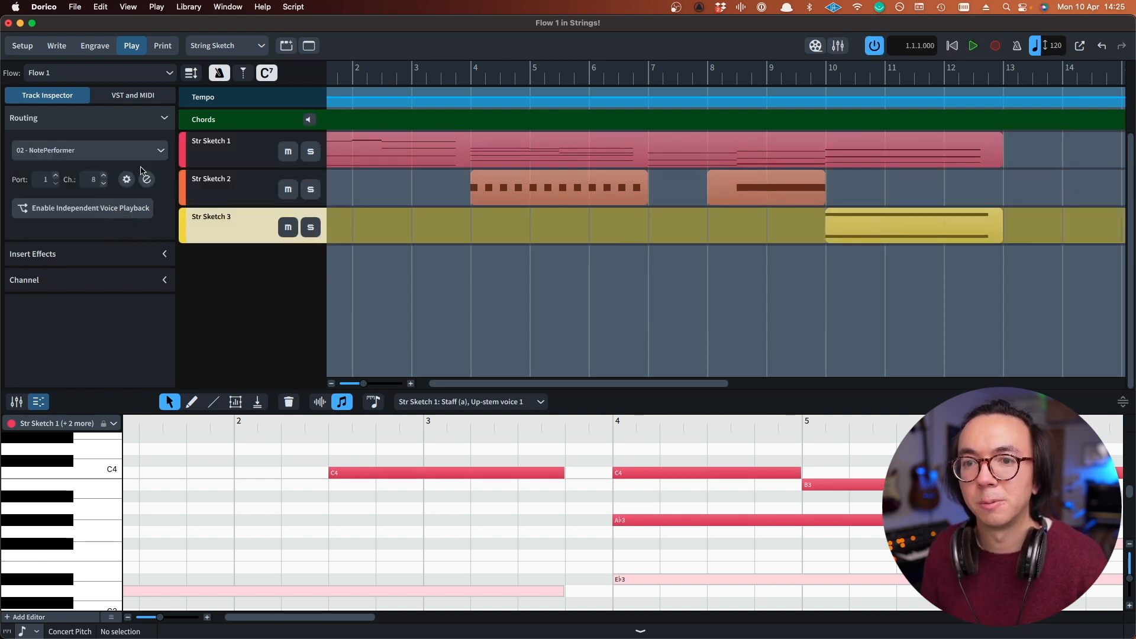
{"action": "left_click", "coordinate": [102, 151]}
{"action": "left_click", "coordinate": [91, 223]}
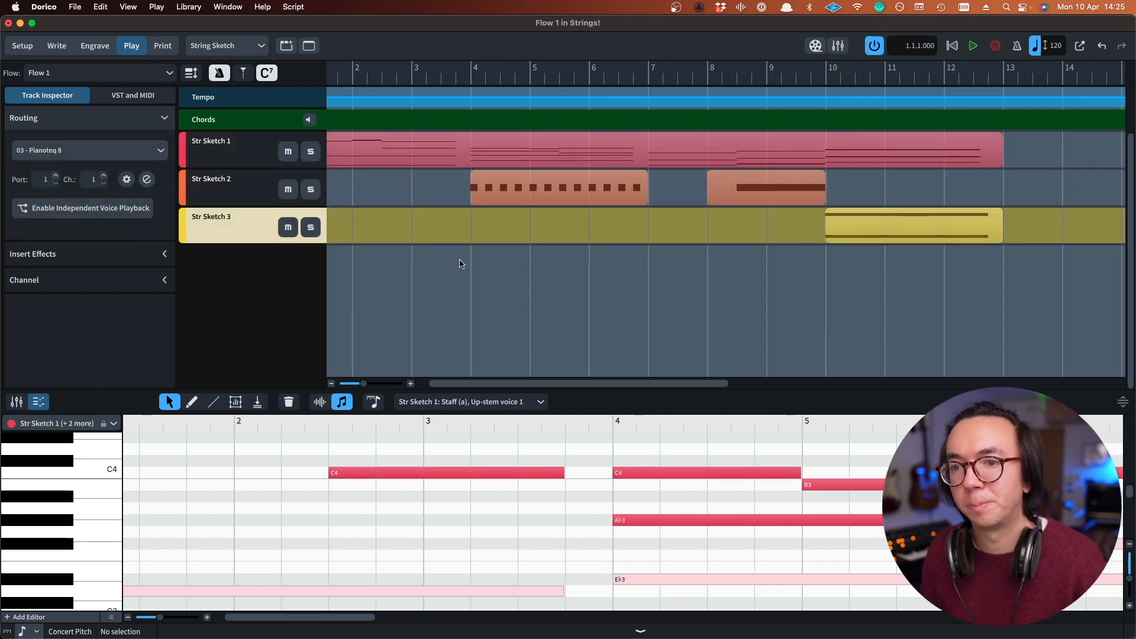
Audition the C4 notes in bars 2 and 4 and the A♭3 in bar 4 of the piano roll
{"action": "left_click", "coordinate": [453, 471]}
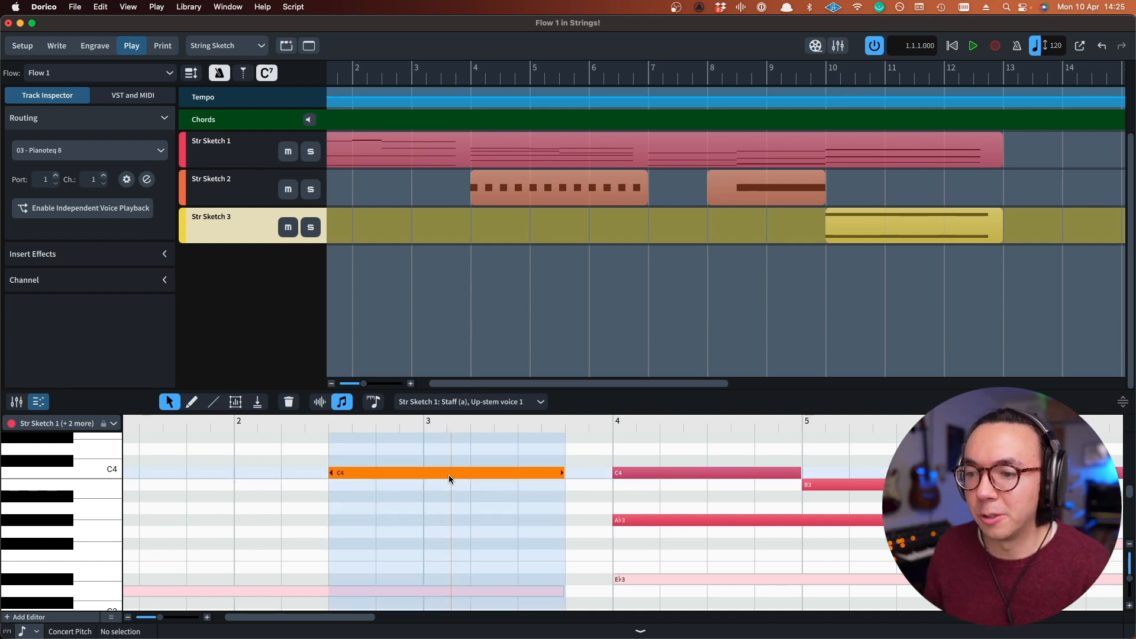
{"action": "left_click", "coordinate": [687, 472]}
{"action": "left_click", "coordinate": [691, 521]}
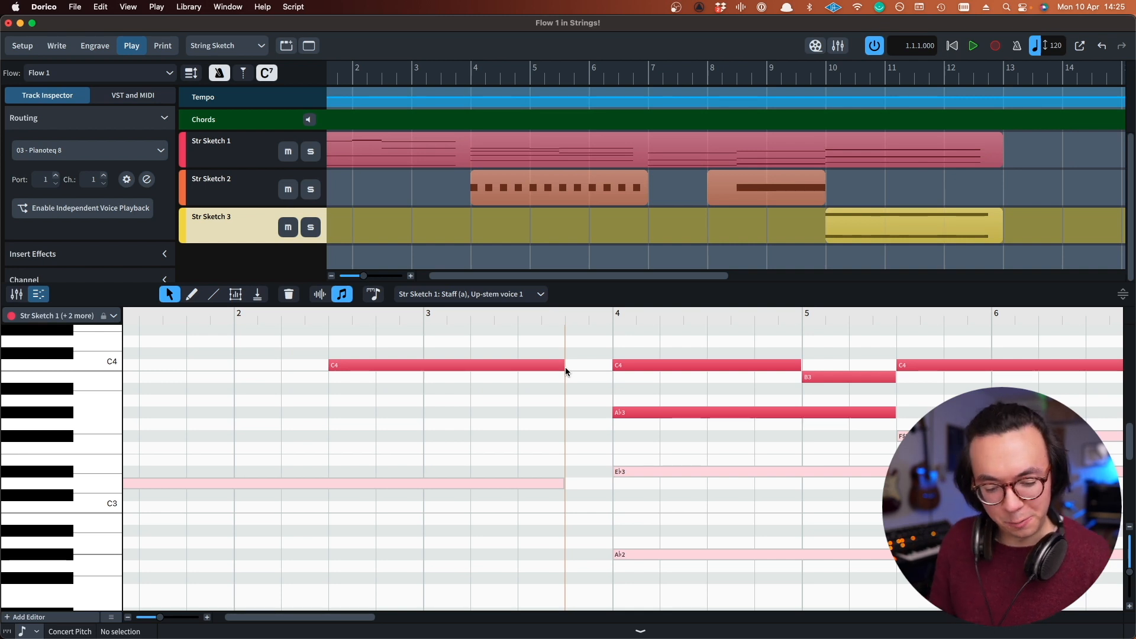
Open a second project window and show the Full score layout there in Write mode
{"action": "key", "text": "super+2"}
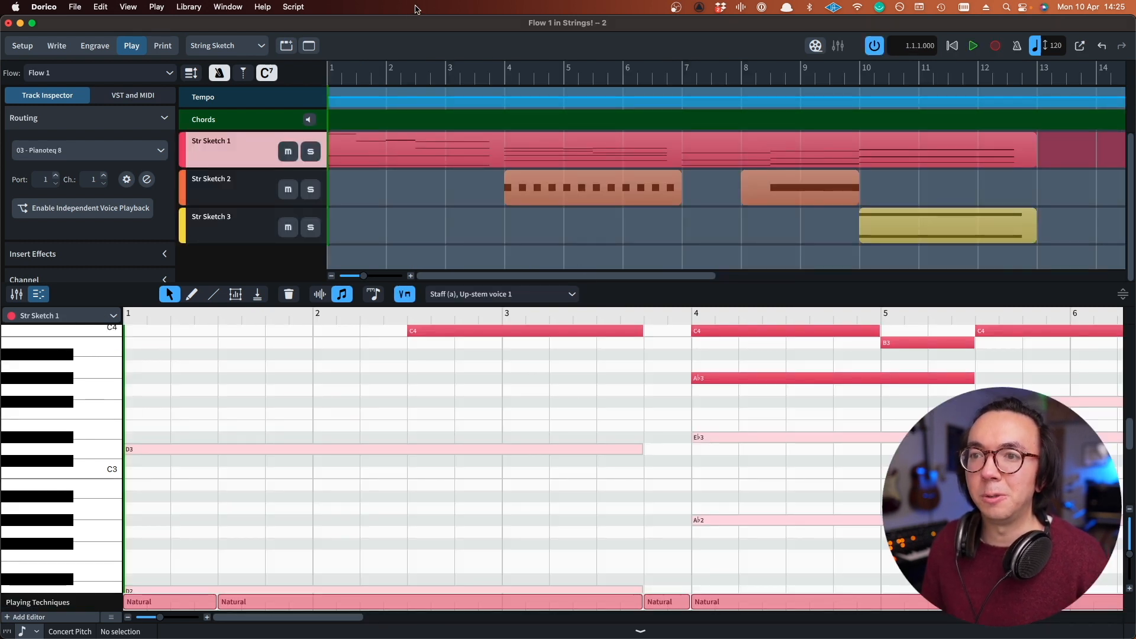
{"action": "left_click", "coordinate": [258, 46]}
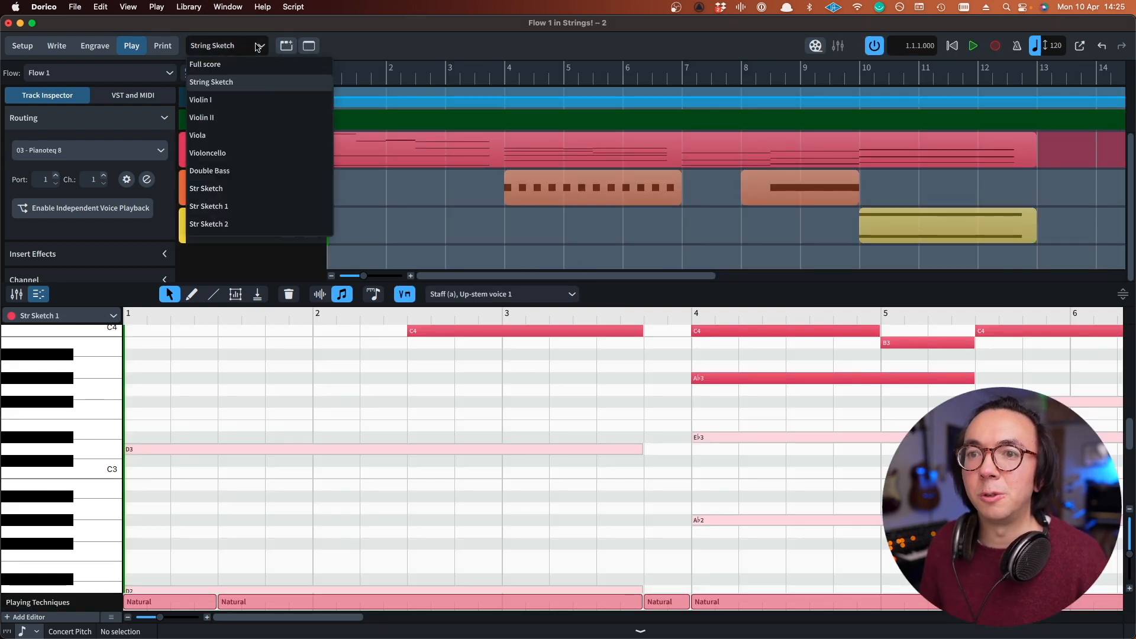
{"action": "left_click", "coordinate": [264, 69]}
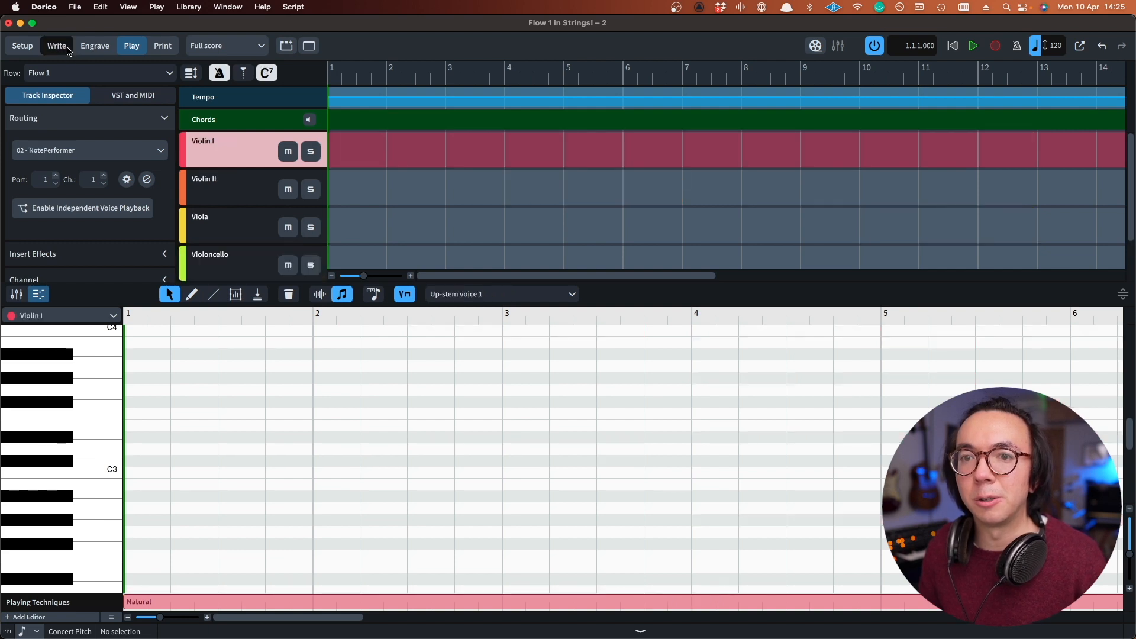
{"action": "left_click", "coordinate": [56, 46]}
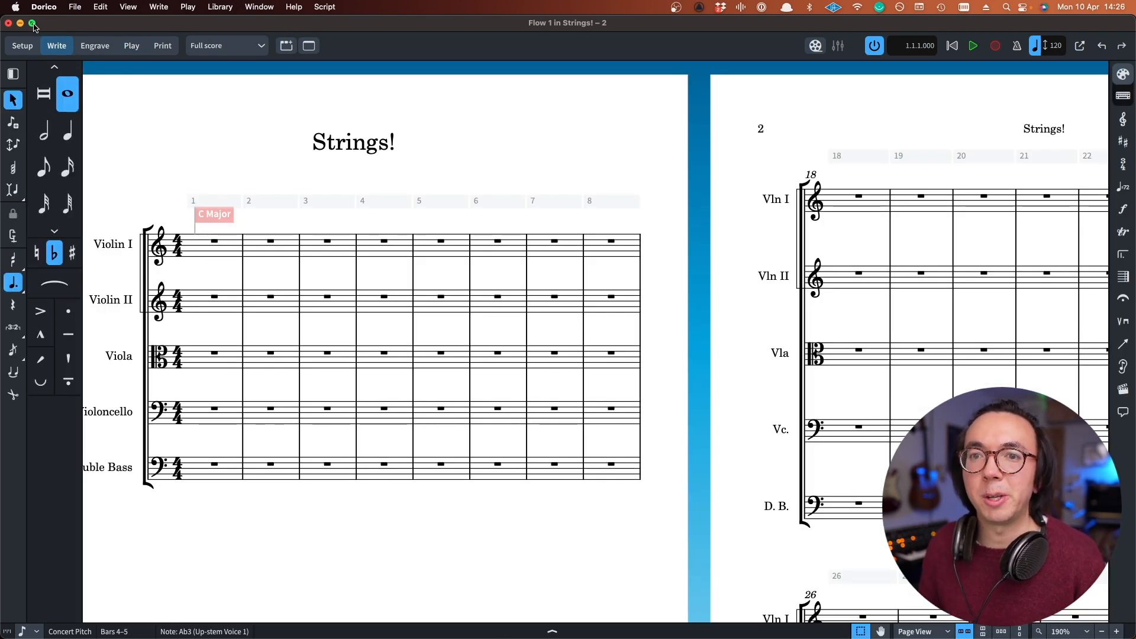
Make the Full score window full screen and place the String Sketch window beside it in a split view
{"action": "left_click", "coordinate": [33, 24]}
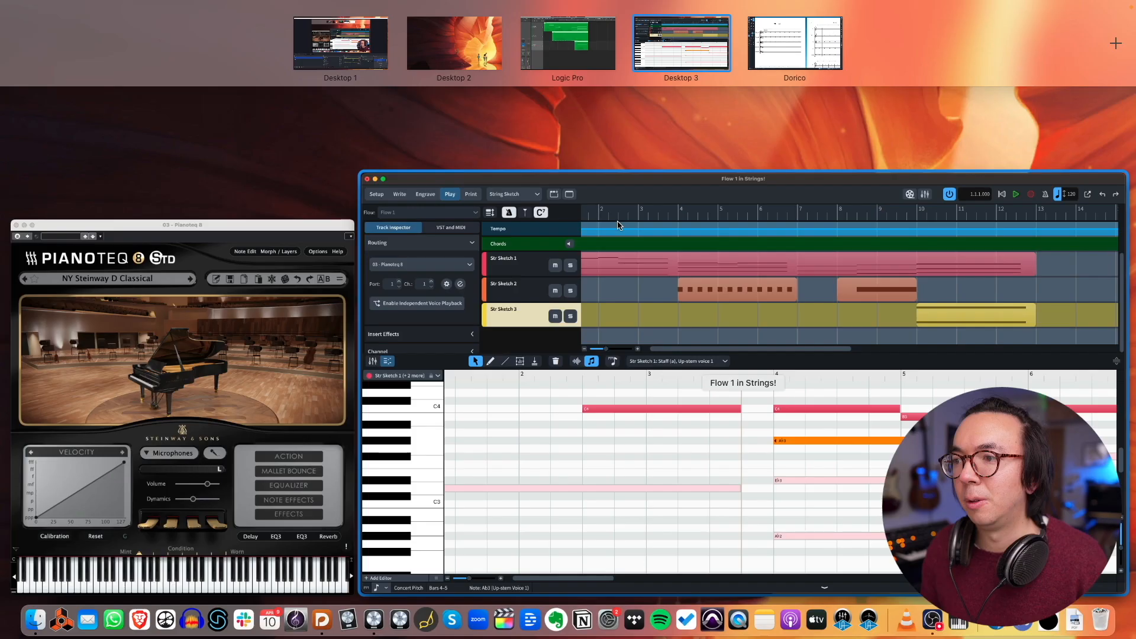
{"action": "left_click_drag", "start_coordinate": [619, 225], "coordinate": [778, 48]}
{"action": "left_click", "coordinate": [777, 50]}
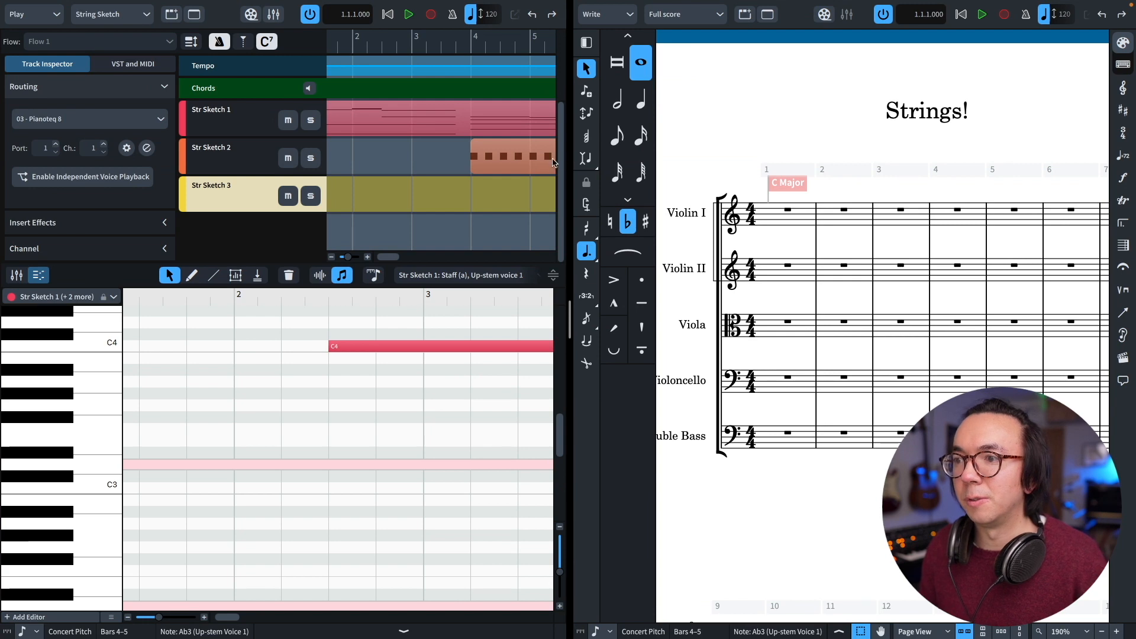
Extend the Key Editor to fill the String Sketch window and widen that window's share of the split view
{"action": "mouse_move", "coordinate": [568, 159]}
{"action": "left_mouse_down"}
{"action": "mouse_move", "coordinate": [464, 161]}
{"action": "mouse_move", "coordinate": [722, 161]}
{"action": "mouse_move", "coordinate": [452, 162]}
{"action": "mouse_move", "coordinate": [551, 162]}
{"action": "left_mouse_up"}
{"action": "left_click_drag", "start_coordinate": [535, 275], "coordinate": [533, 41]}
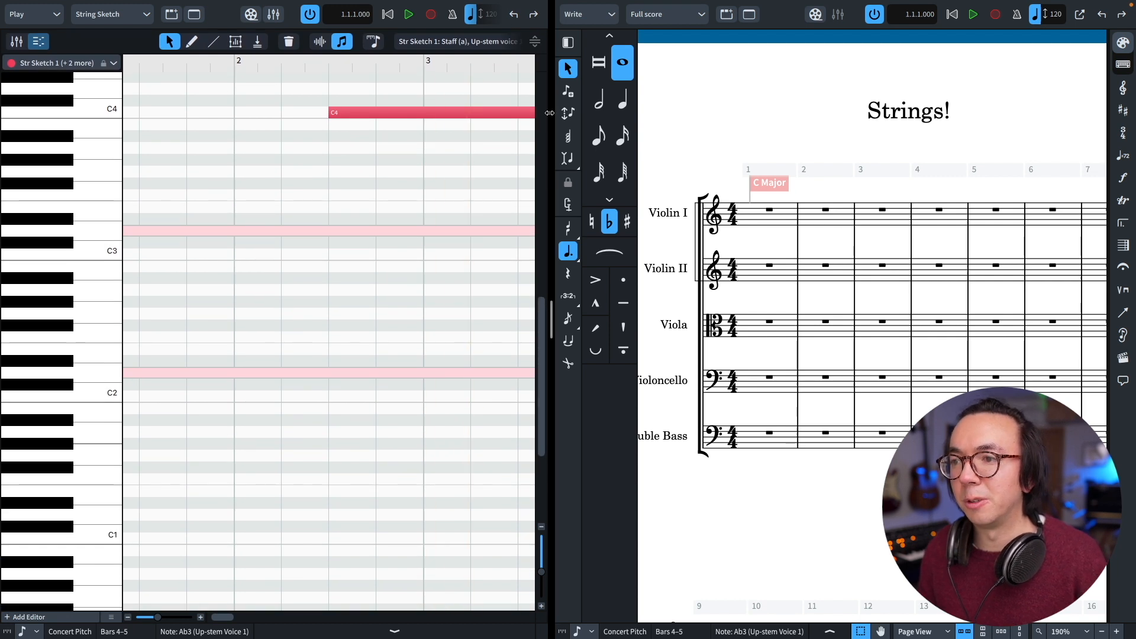
{"action": "left_click_drag", "start_coordinate": [553, 122], "coordinate": [594, 122]}
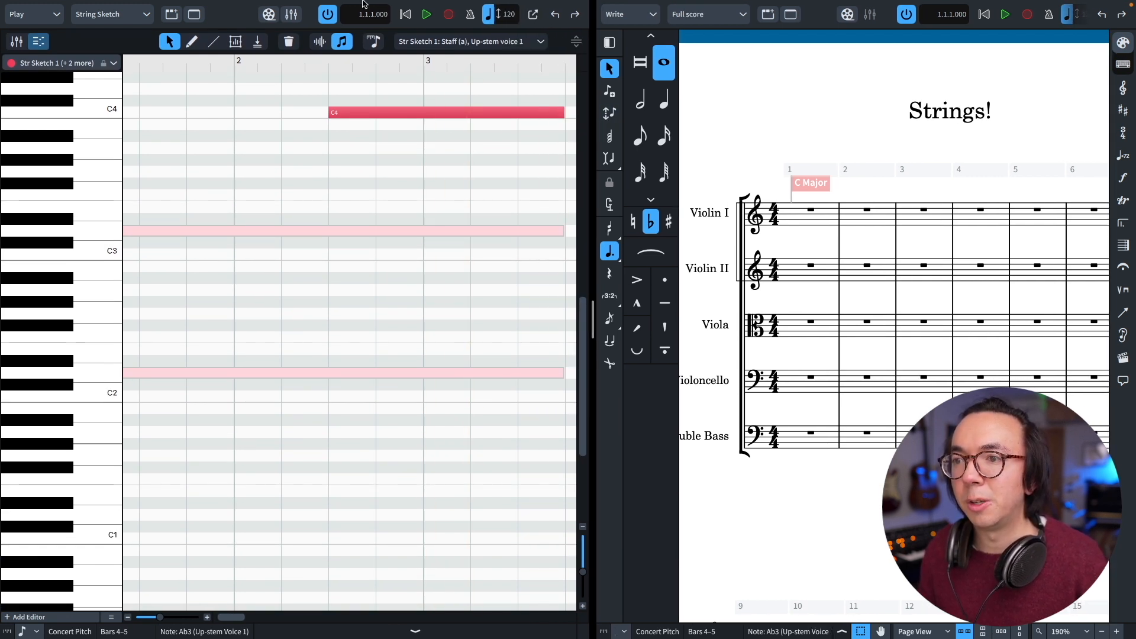
{"action": "mouse_move", "coordinate": [396, 5]}
{"action": "left_click", "coordinate": [230, 7]}
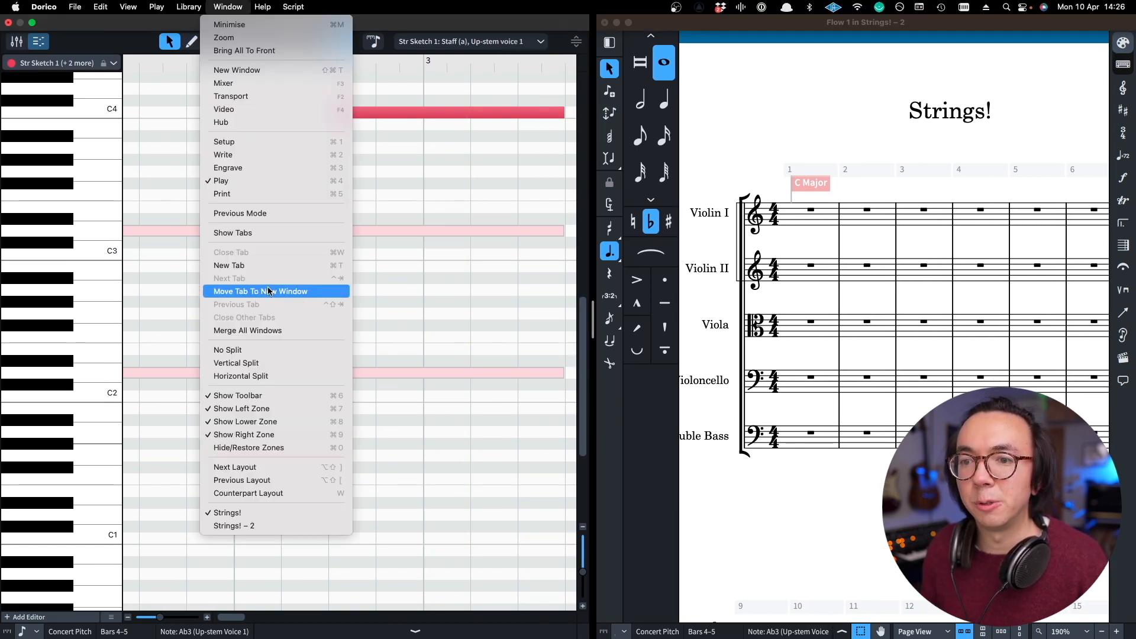
{"action": "left_click", "coordinate": [454, 218]}
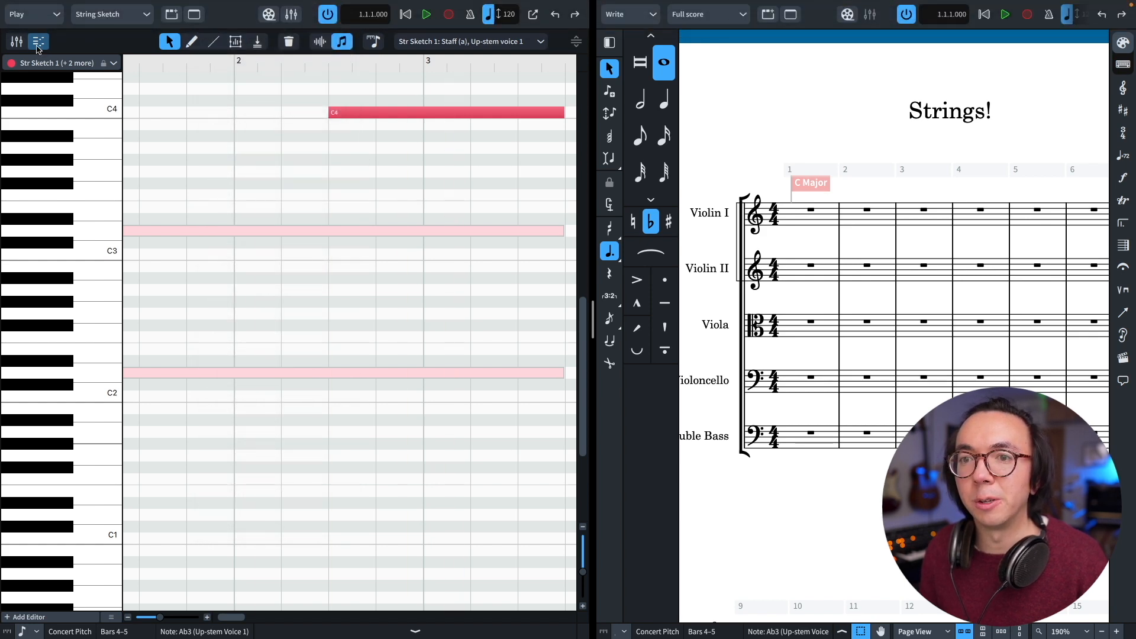
Switch the String Sketch window to Write mode beside the Full score
{"action": "left_click", "coordinate": [55, 18]}
{"action": "left_click", "coordinate": [35, 52]}
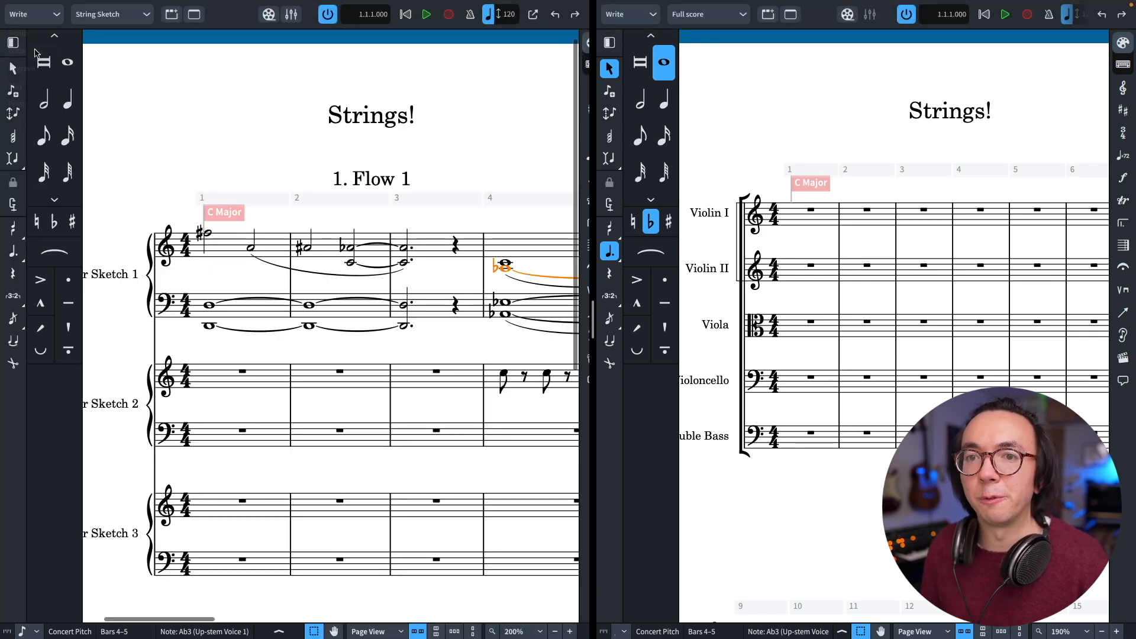
Switch the String Sketch window to Play mode and zoom the Key Editor out to fit the first six bars
{"action": "left_click", "coordinate": [37, 16]}
{"action": "left_click", "coordinate": [17, 86]}
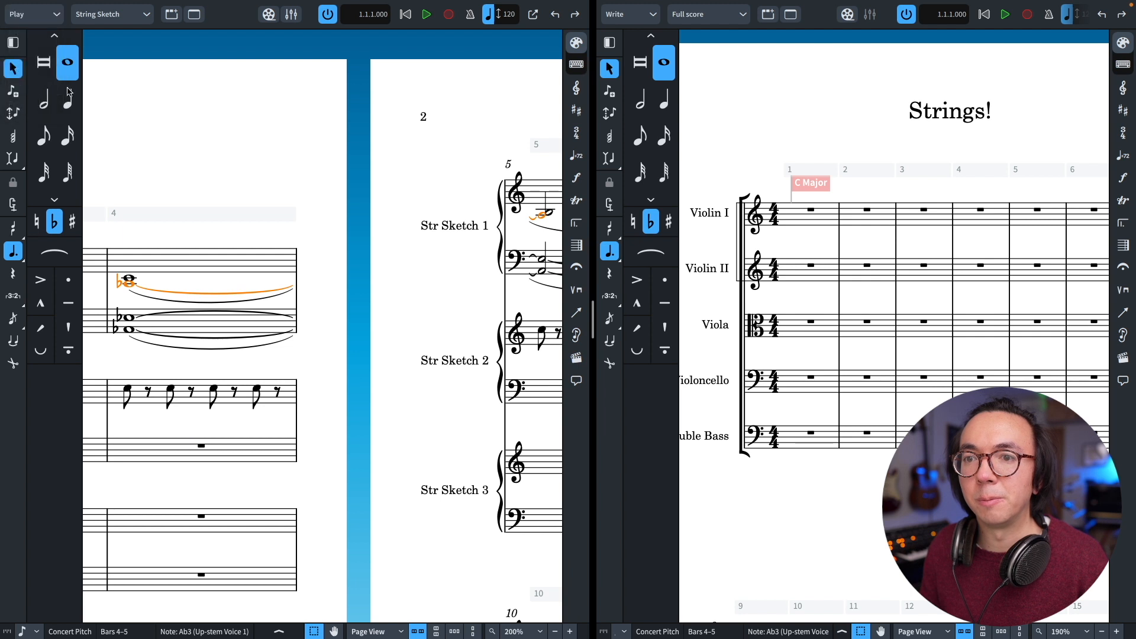
{"action": "scroll", "coordinate": [325, 121], "scroll_direction": "down", "scroll_amount": 3}
{"action": "scroll", "coordinate": [322, 119], "scroll_direction": "up", "scroll_amount": 3}
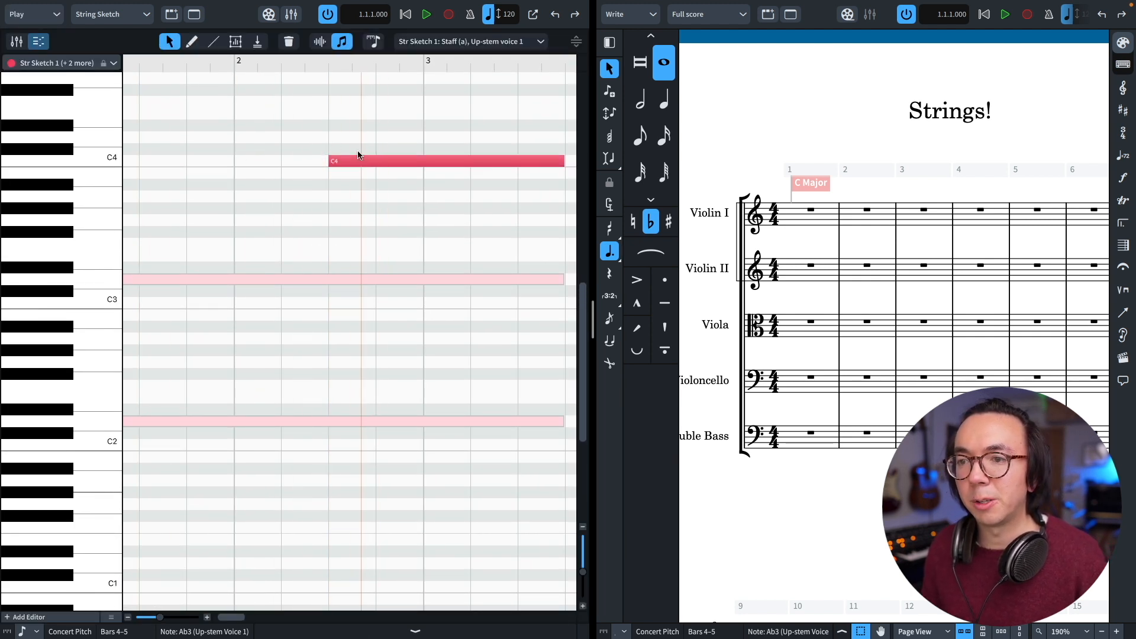
{"action": "scroll", "coordinate": [358, 157], "scroll_direction": "left", "scroll_amount": 2}
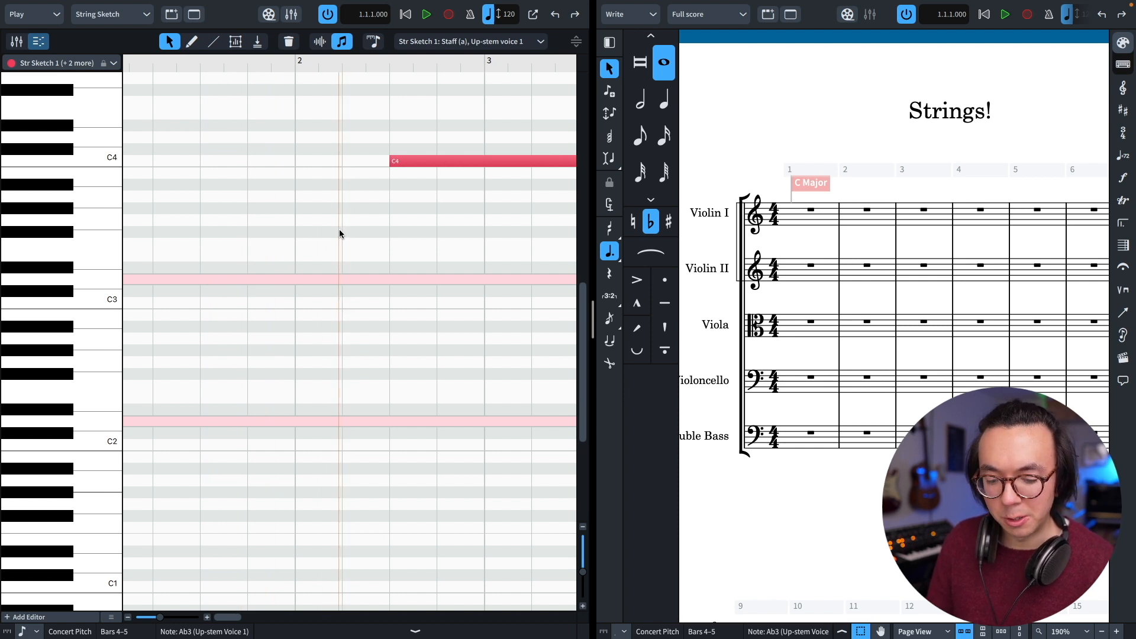
{"action": "scroll", "coordinate": [339, 234], "scroll_direction": "down", "scroll_amount": 5}
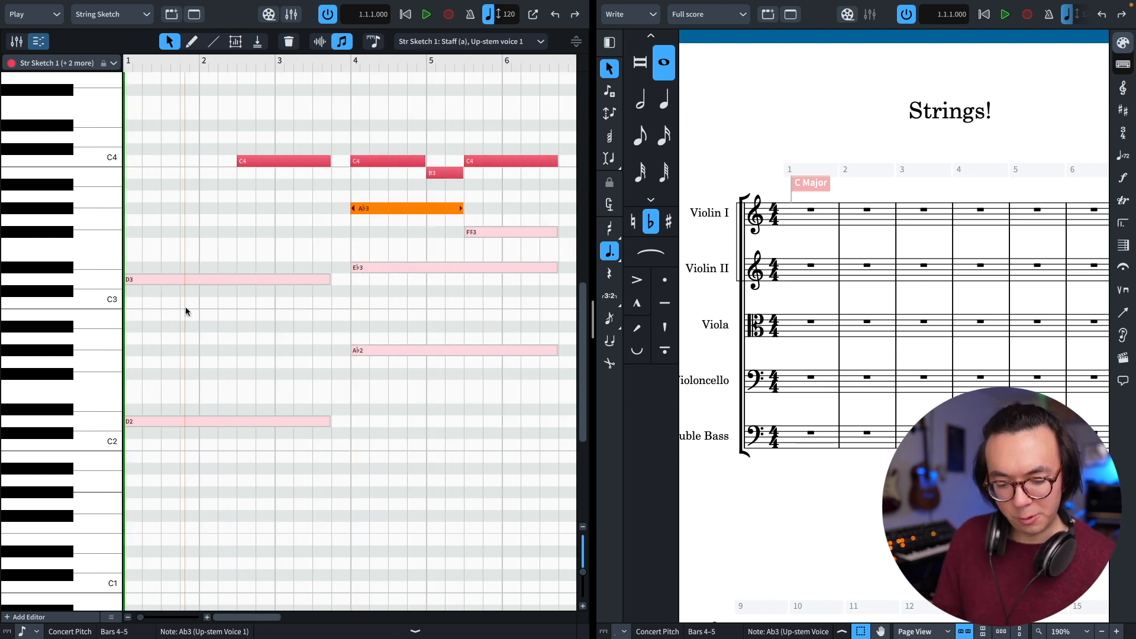
{"action": "scroll", "coordinate": [186, 312], "scroll_direction": "down", "scroll_amount": 5}
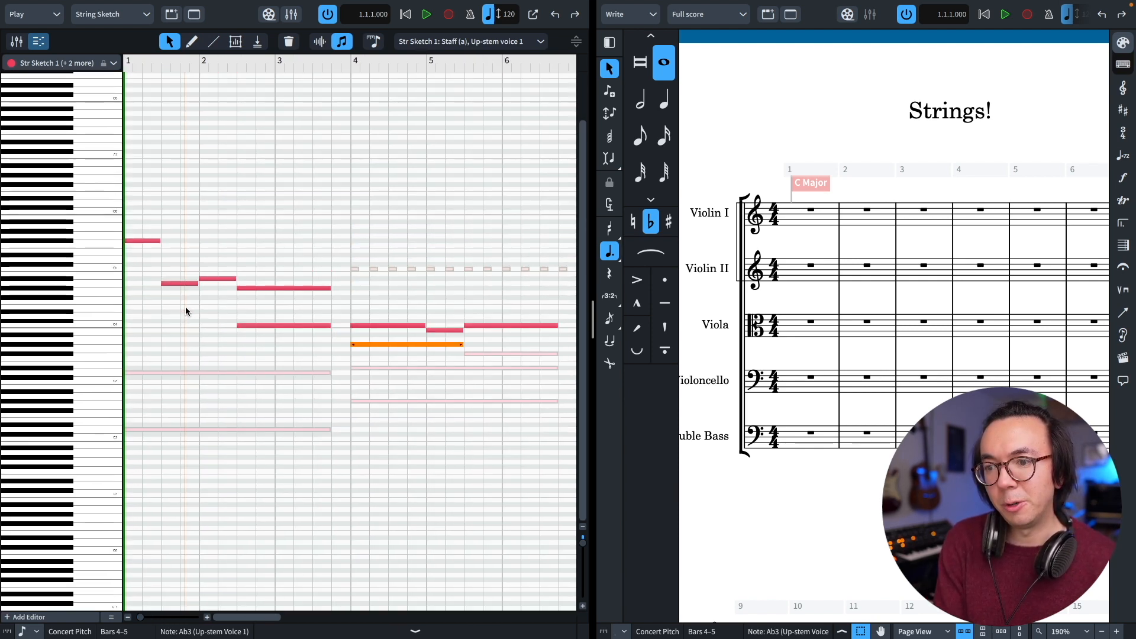
Review the sketch's notes in the Key Editor and play back the opening bars
{"action": "mouse_move", "coordinate": [139, 618]}
{"action": "left_mouse_down"}
{"action": "mouse_move", "coordinate": [149, 618]}
{"action": "mouse_move", "coordinate": [140, 617]}
{"action": "left_mouse_up"}
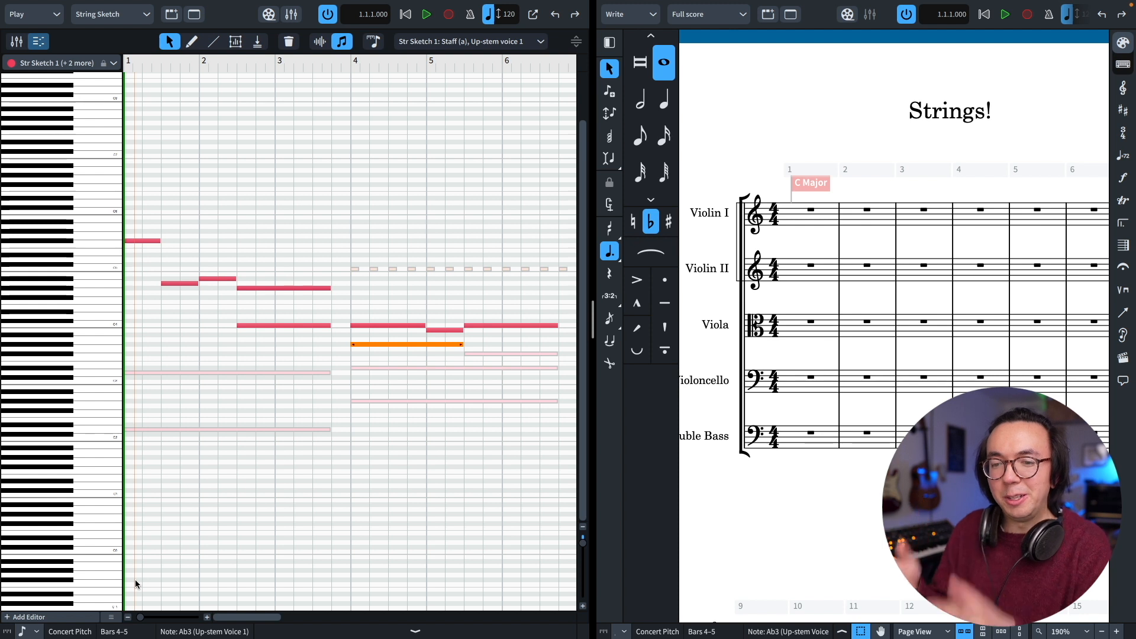
{"action": "scroll", "coordinate": [263, 402], "scroll_direction": "right", "scroll_amount": 10}
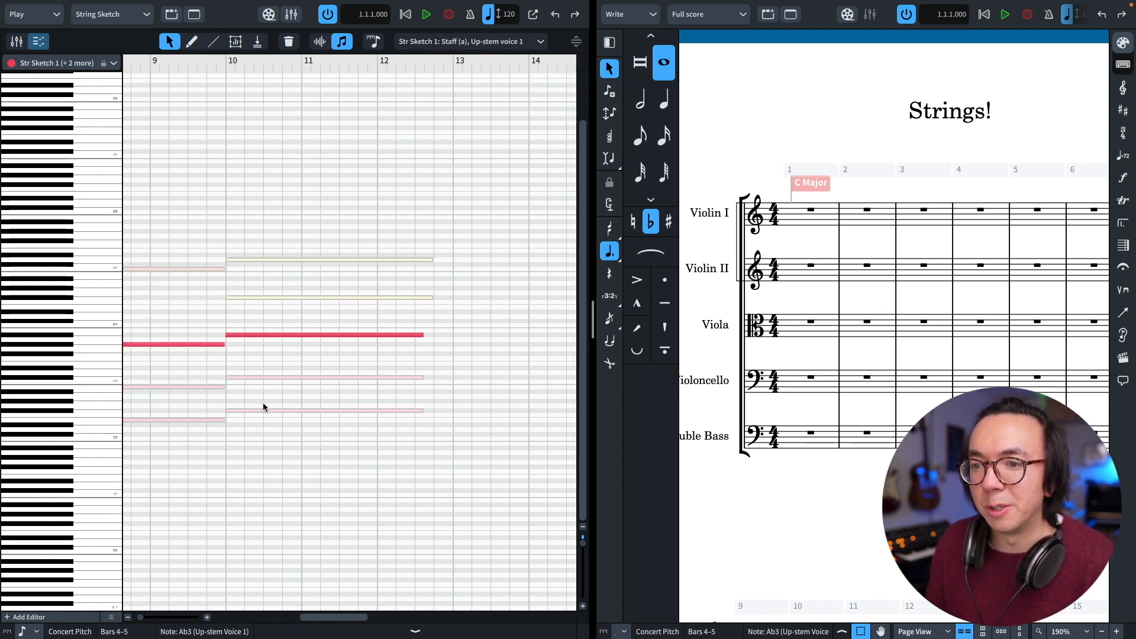
{"action": "scroll", "coordinate": [263, 403], "scroll_direction": "left", "scroll_amount": 10}
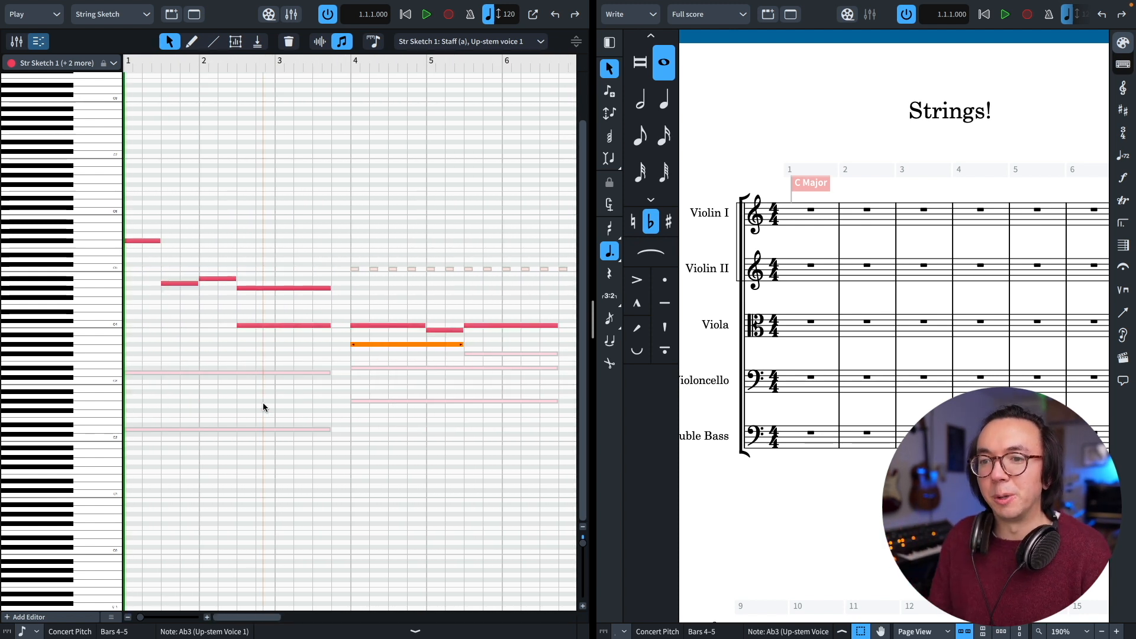
{"action": "scroll", "coordinate": [262, 401], "scroll_direction": "right", "scroll_amount": 1}
{"action": "scroll", "coordinate": [262, 400], "scroll_direction": "left", "scroll_amount": 1}
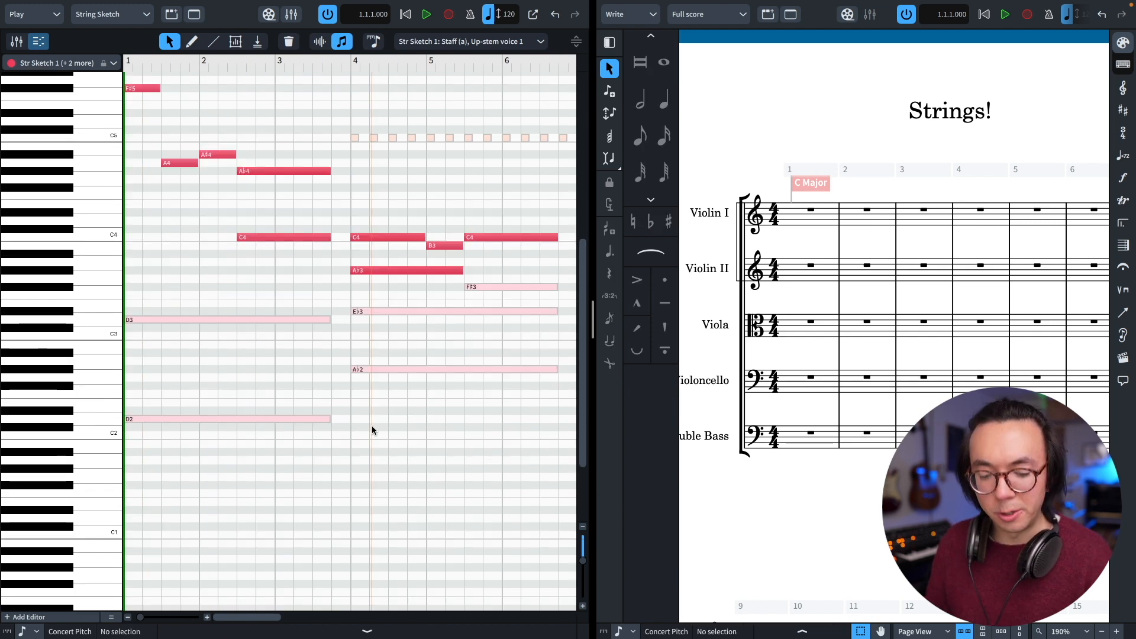
{"action": "scroll", "coordinate": [371, 425], "scroll_direction": "down", "scroll_amount": 4}
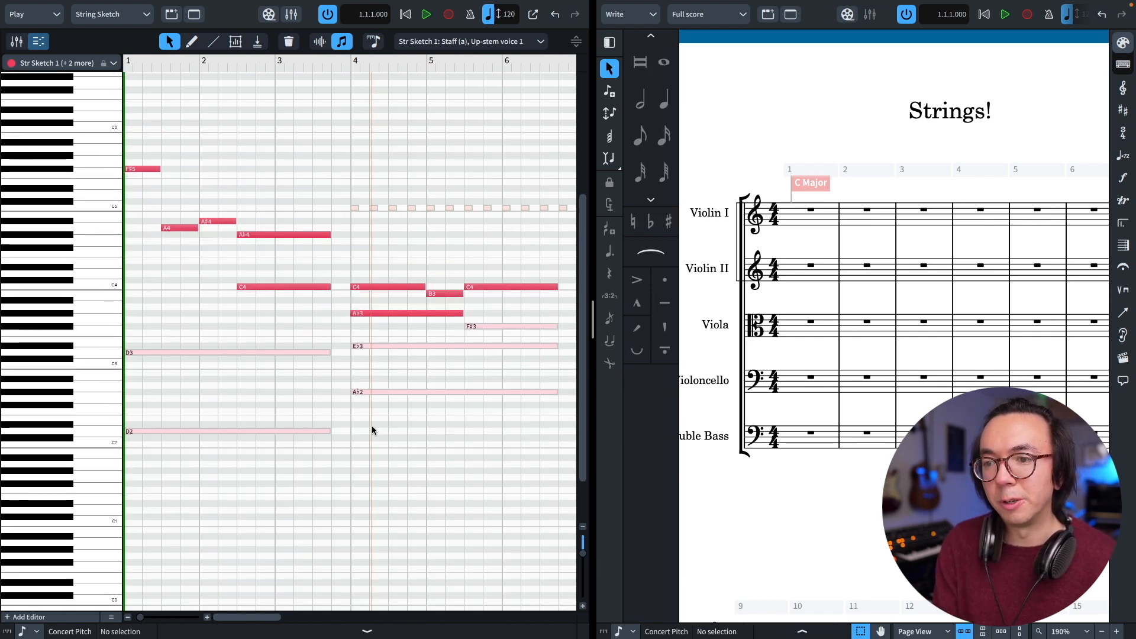
{"action": "scroll", "coordinate": [372, 425], "scroll_direction": "up", "scroll_amount": 4}
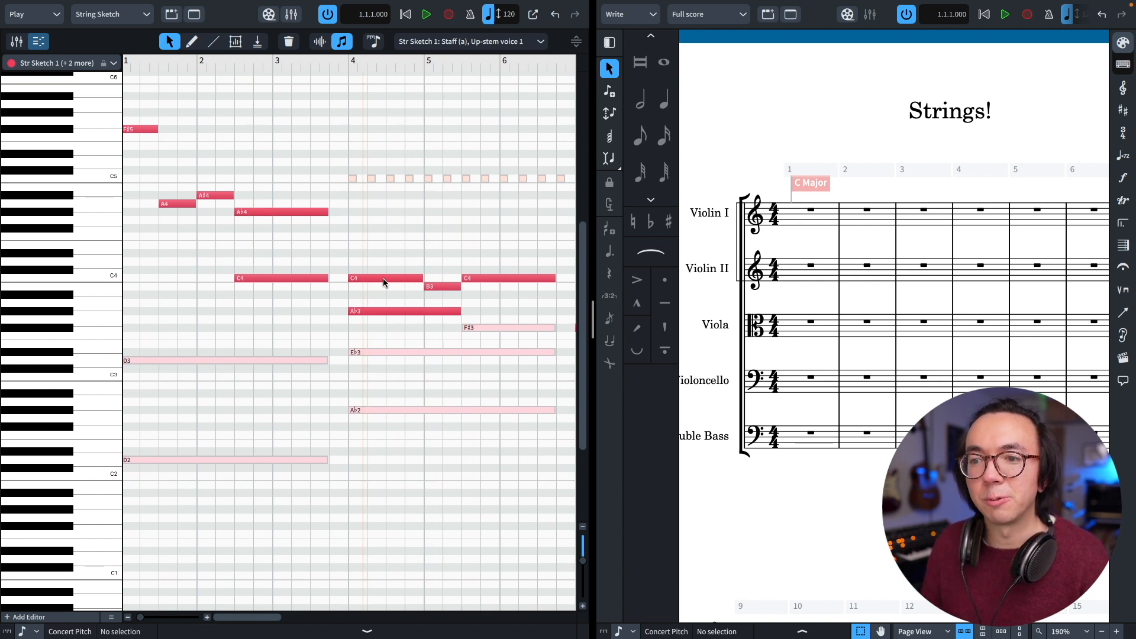
{"action": "scroll", "coordinate": [435, 315], "scroll_direction": "up", "scroll_amount": 2}
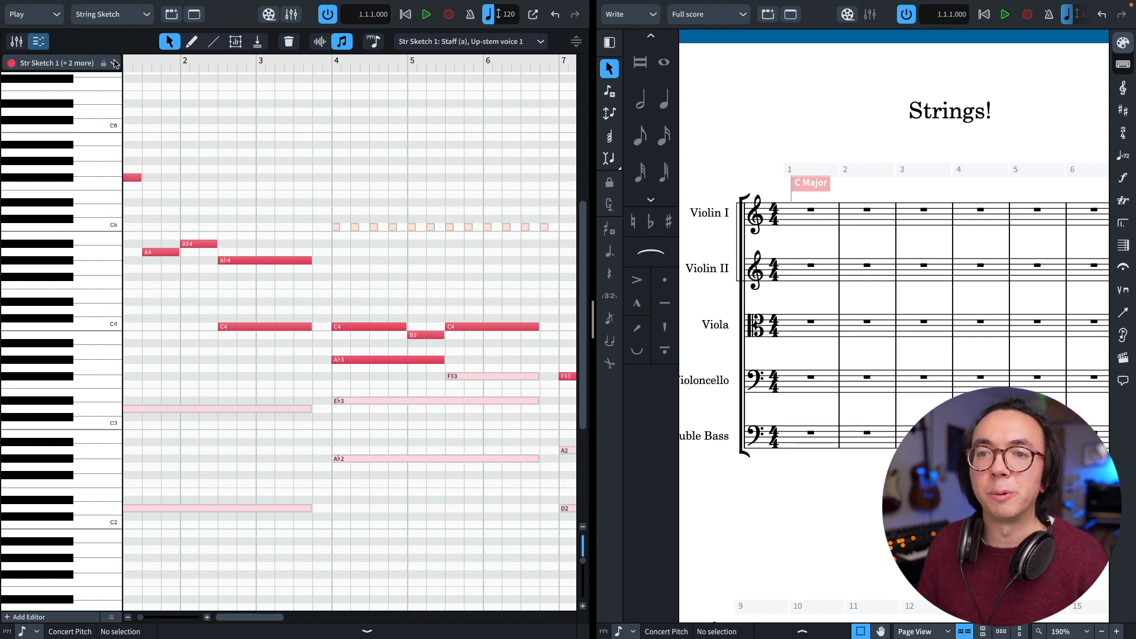
{"action": "left_click", "coordinate": [133, 64]}
{"action": "key", "text": "space"}
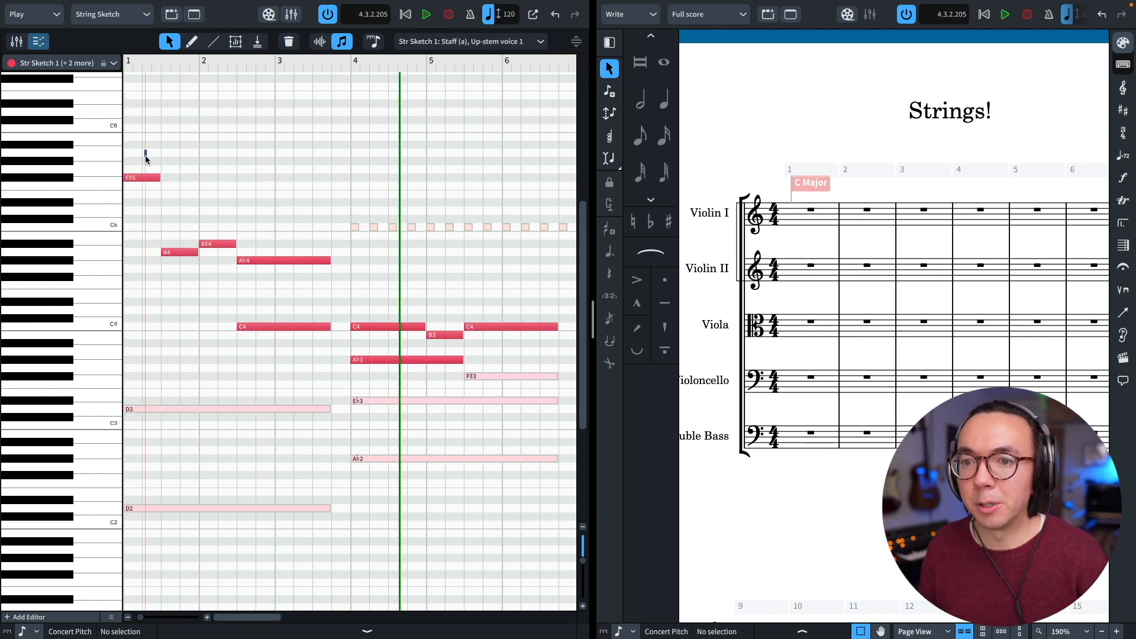
Copy the opening melody (F♯5, A4, A♯4, A♭4) from the Key Editor into Violin I at bar 1 and play it back
{"action": "left_click_drag", "start_coordinate": [144, 152], "coordinate": [294, 270]}
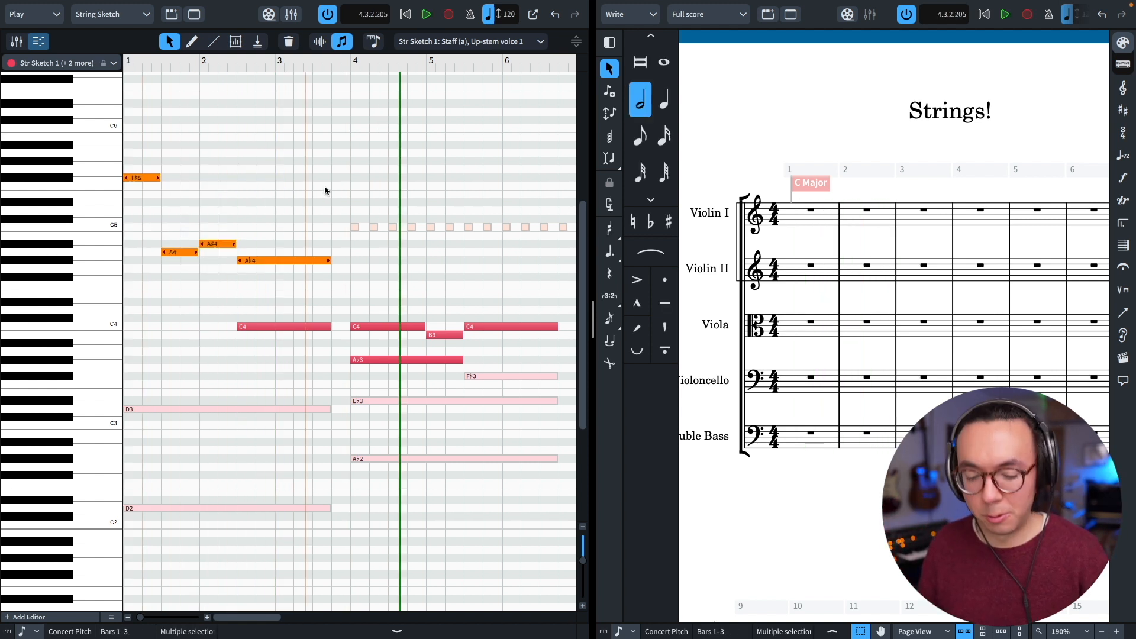
{"action": "left_click", "coordinate": [811, 213]}
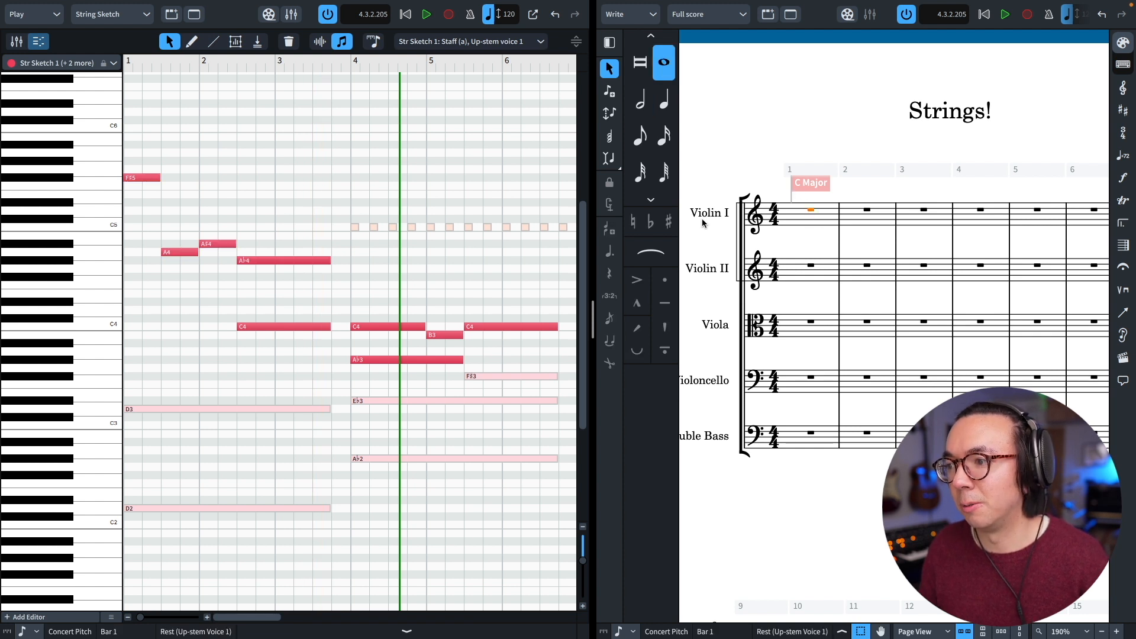
{"action": "key", "text": "ctrl+v"}
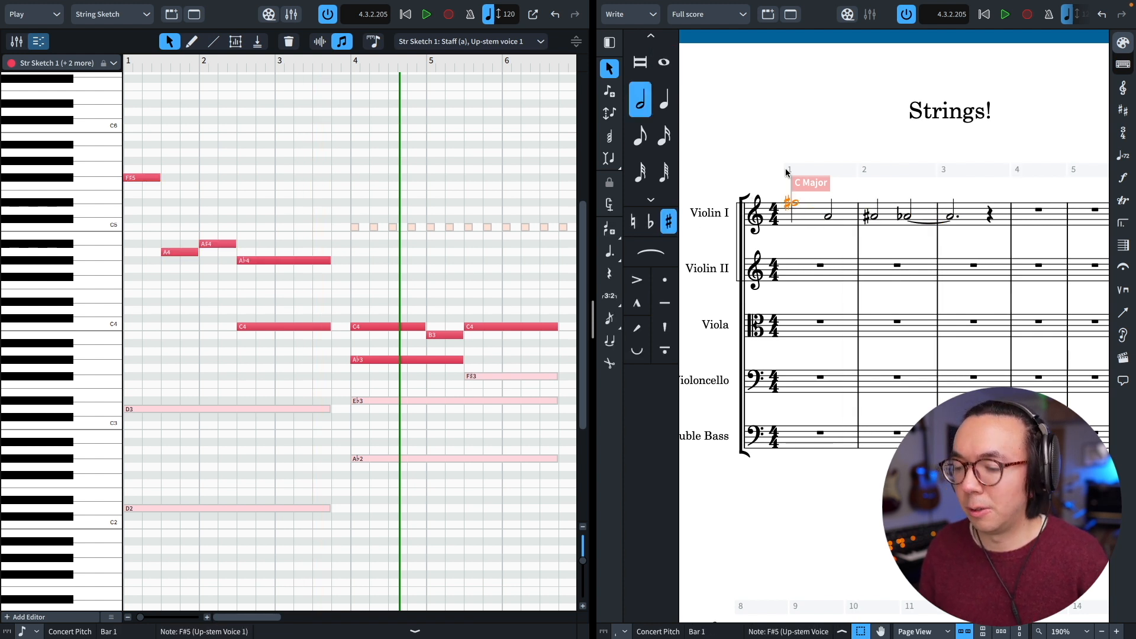
{"action": "key", "text": "space"}
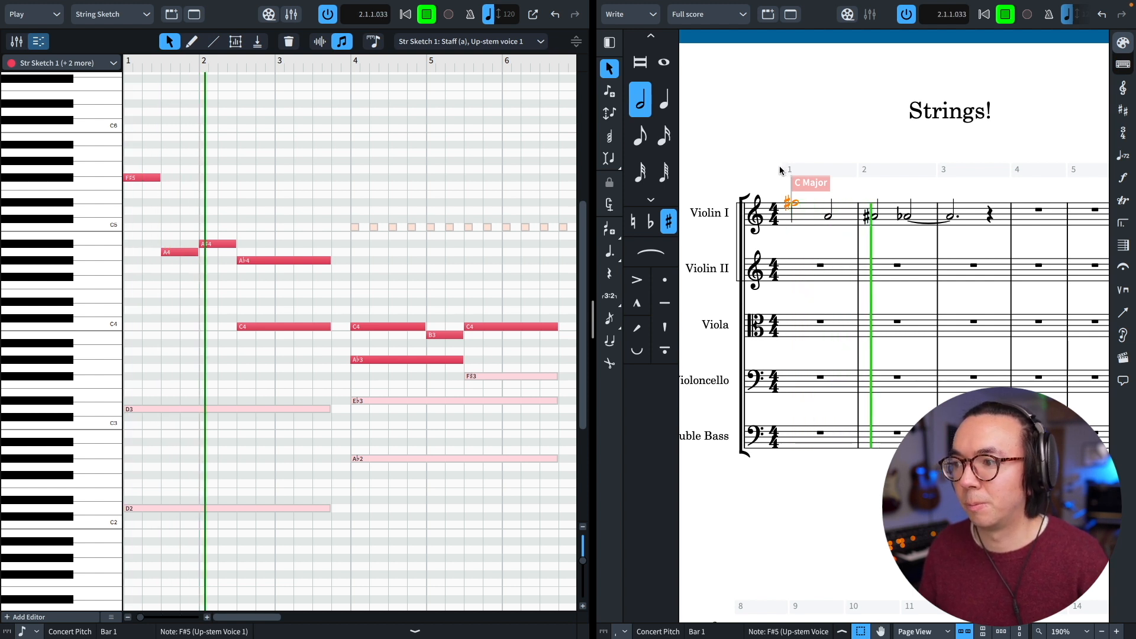
{"action": "key", "text": "space"}
{"action": "key", "text": "Escape"}
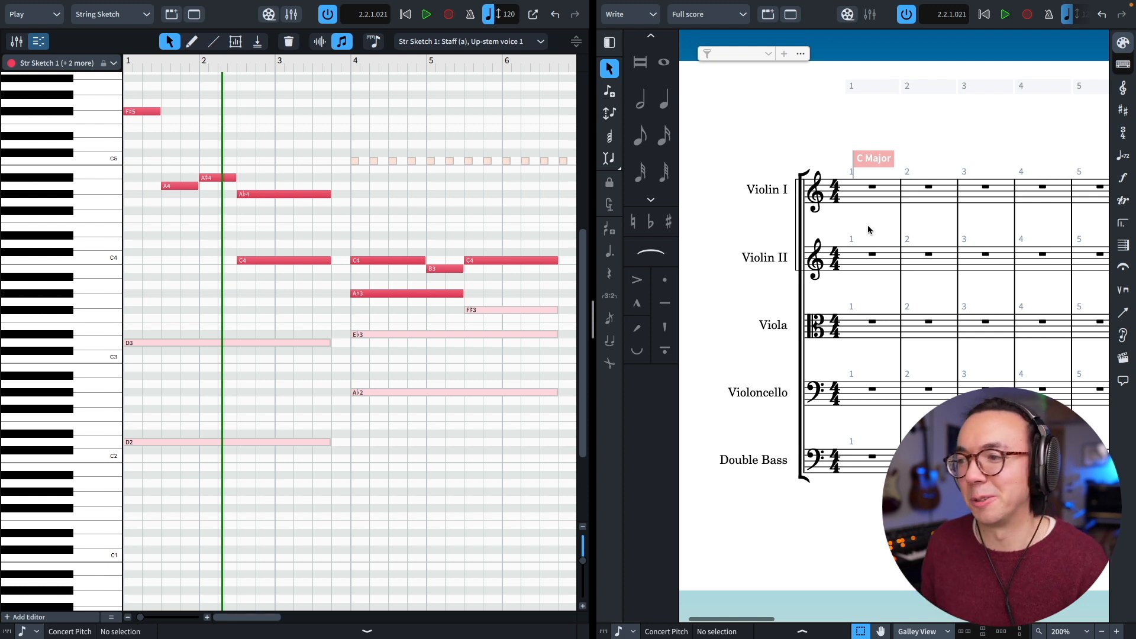
Change the time signature at bar 1 of the full score to 3/4
{"action": "scroll", "coordinate": [858, 531], "scroll_direction": "right", "scroll_amount": 10}
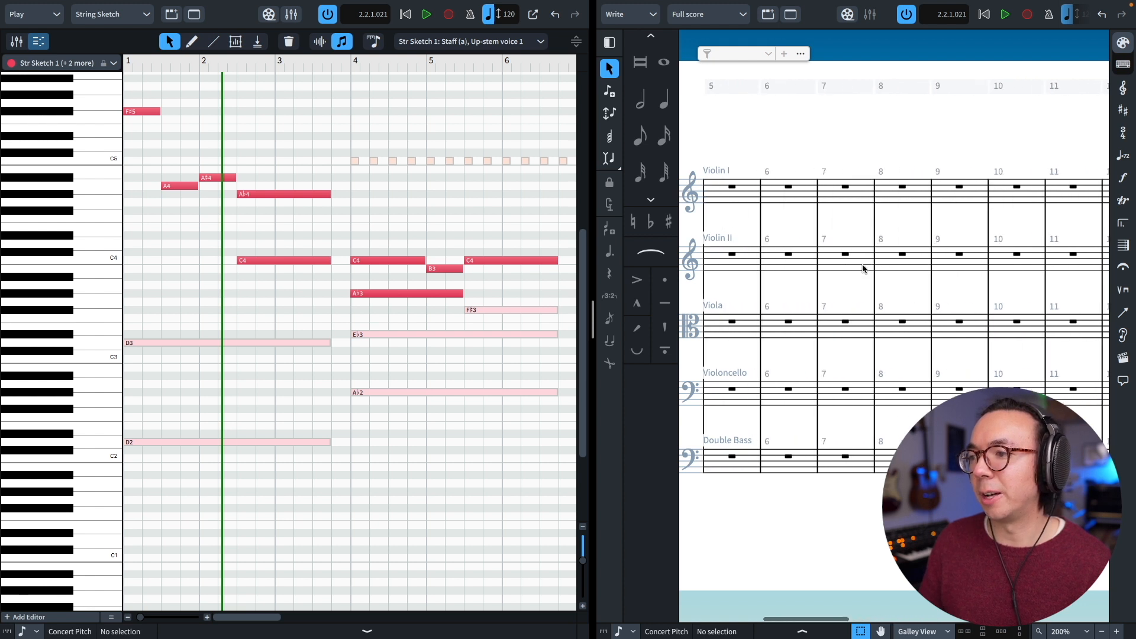
{"action": "scroll", "coordinate": [863, 268], "scroll_direction": "left", "scroll_amount": 10}
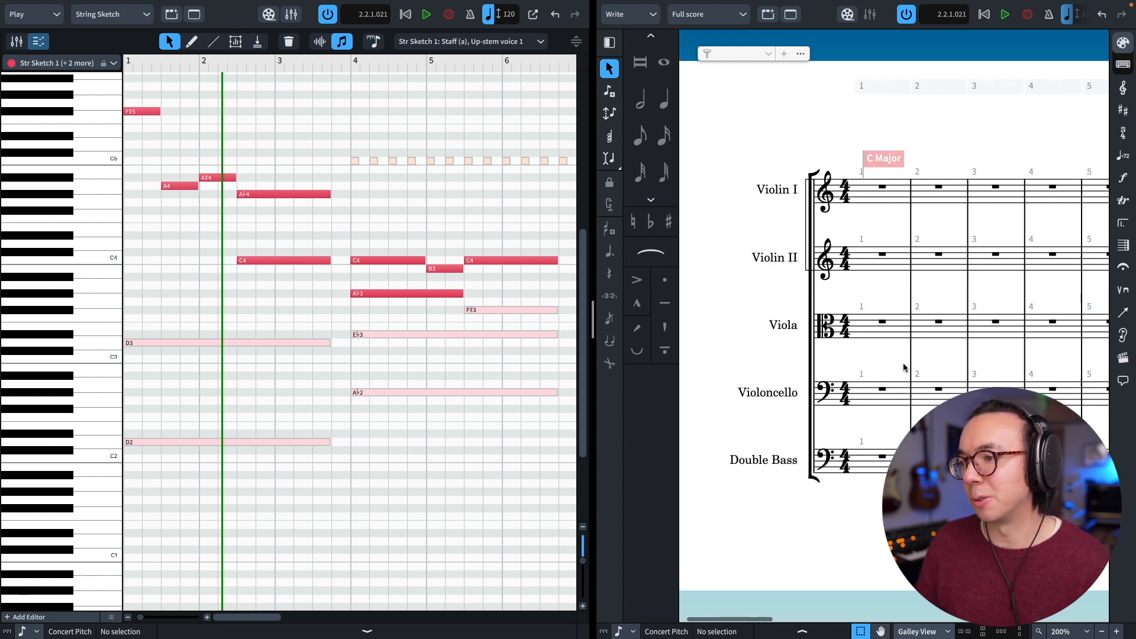
{"action": "scroll", "coordinate": [779, 209], "scroll_direction": "left", "scroll_amount": 2}
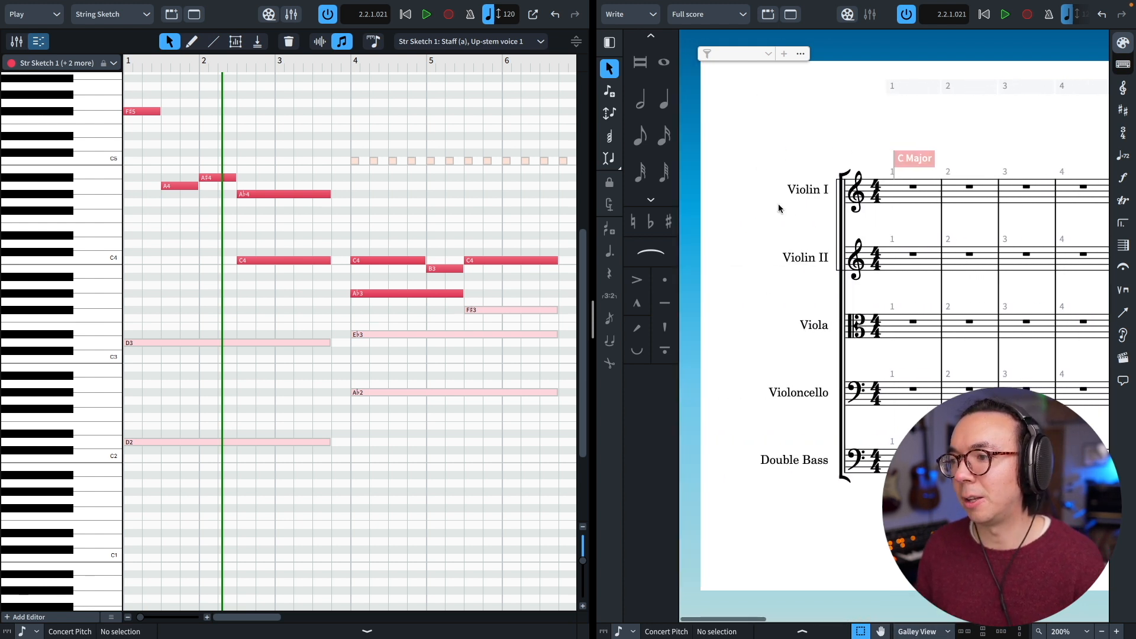
{"action": "left_click", "coordinate": [912, 190]}
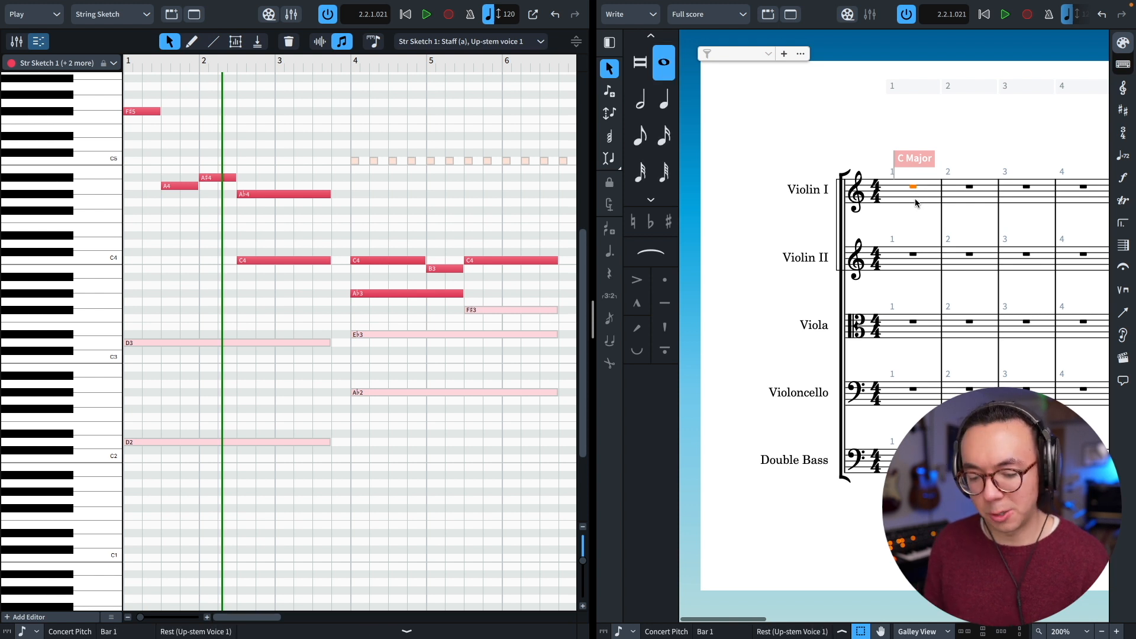
{"action": "key", "text": "shift+m"}
{"action": "type", "text": "3/4"}
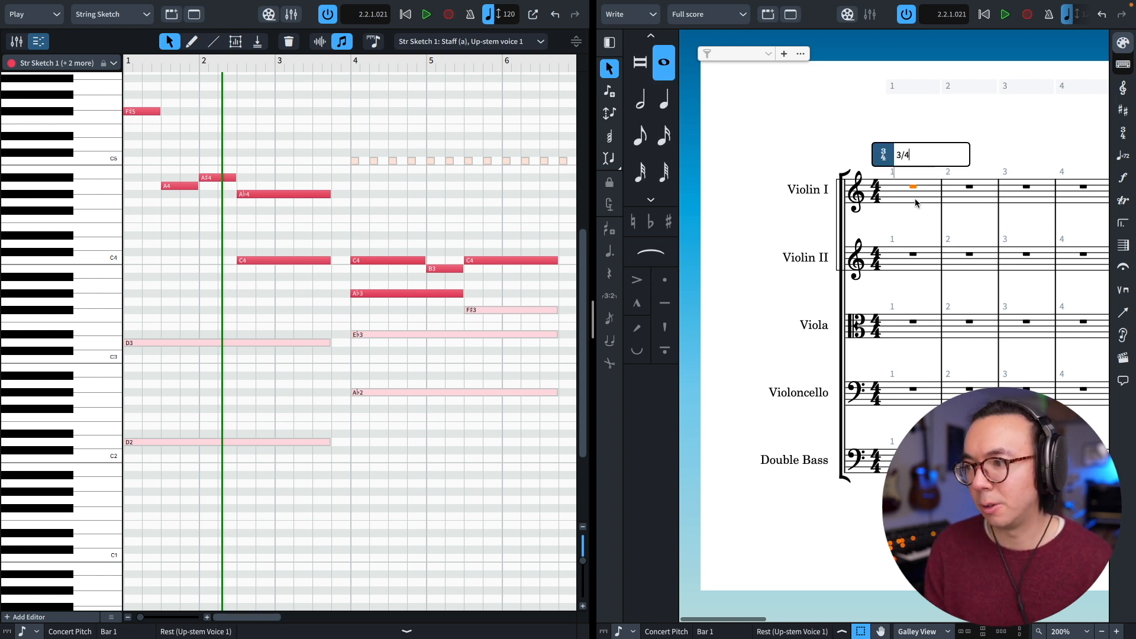
{"action": "key", "text": "Return"}
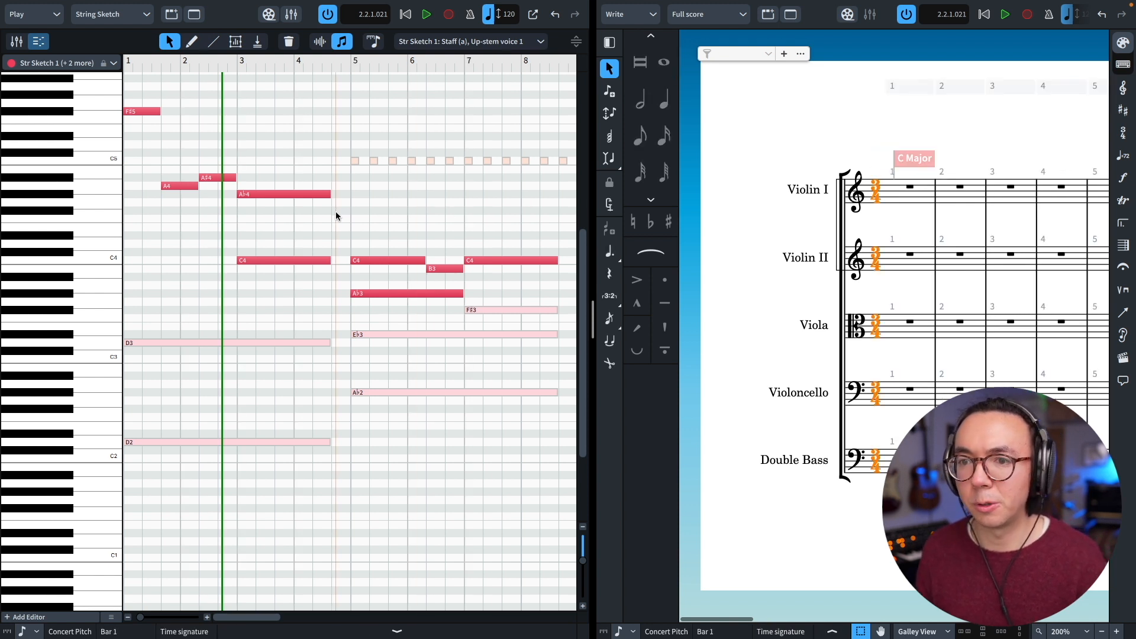
Copy the sketch's top line, from F♯5 in bar 1 through D5 in bar 13, into Violin I from bar 1
{"action": "scroll", "coordinate": [289, 200], "scroll_direction": "up", "scroll_amount": 2}
{"action": "left_click_drag", "start_coordinate": [140, 131], "coordinate": [329, 237]}
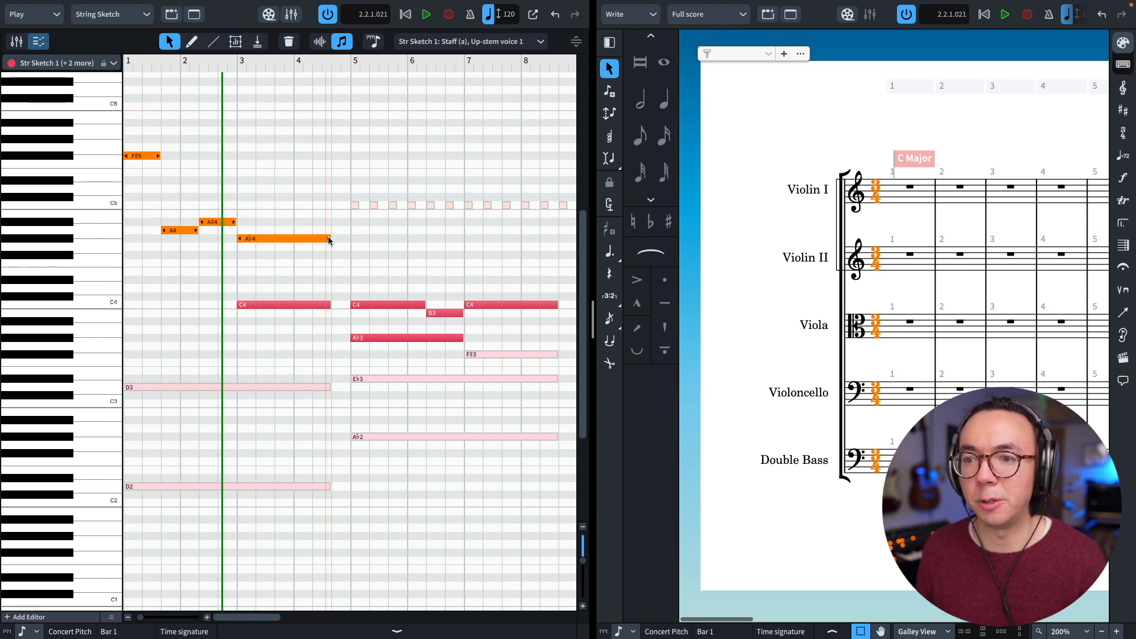
{"action": "scroll", "coordinate": [348, 238], "scroll_direction": "right", "scroll_amount": 5}
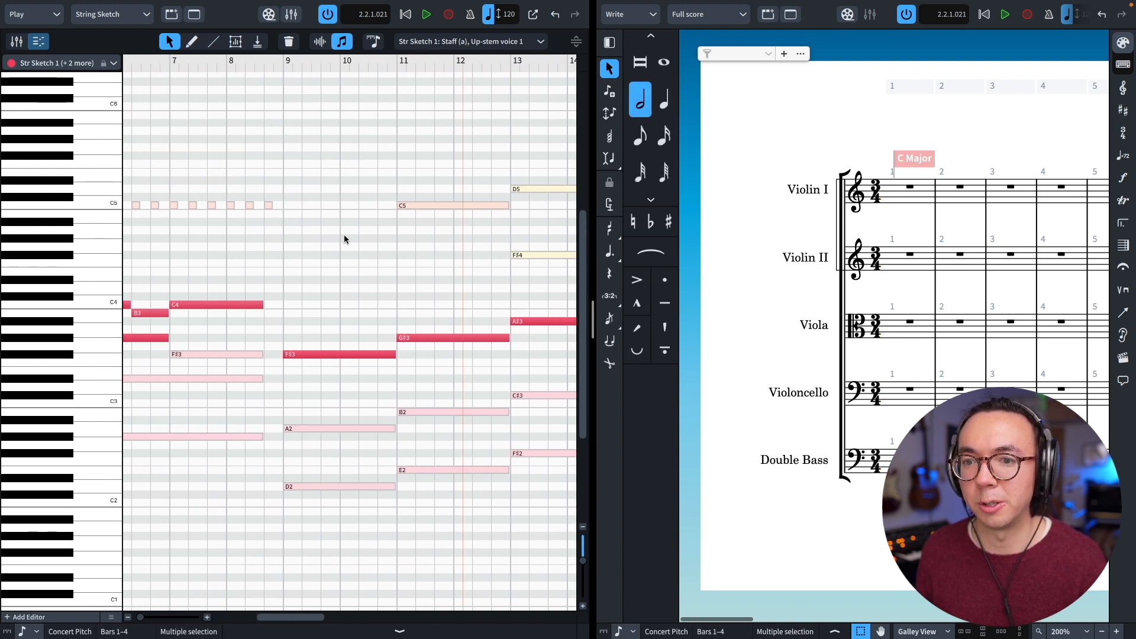
{"action": "scroll", "coordinate": [344, 238], "scroll_direction": "left", "scroll_amount": 1}
{"action": "left_click_drag", "start_coordinate": [170, 196], "coordinate": [474, 240]}
{"action": "scroll", "coordinate": [445, 238], "scroll_direction": "right", "scroll_amount": 2}
{"action": "scroll", "coordinate": [443, 237], "scroll_direction": "right", "scroll_amount": 2}
{"action": "left_click_drag", "start_coordinate": [406, 169], "coordinate": [507, 226]}
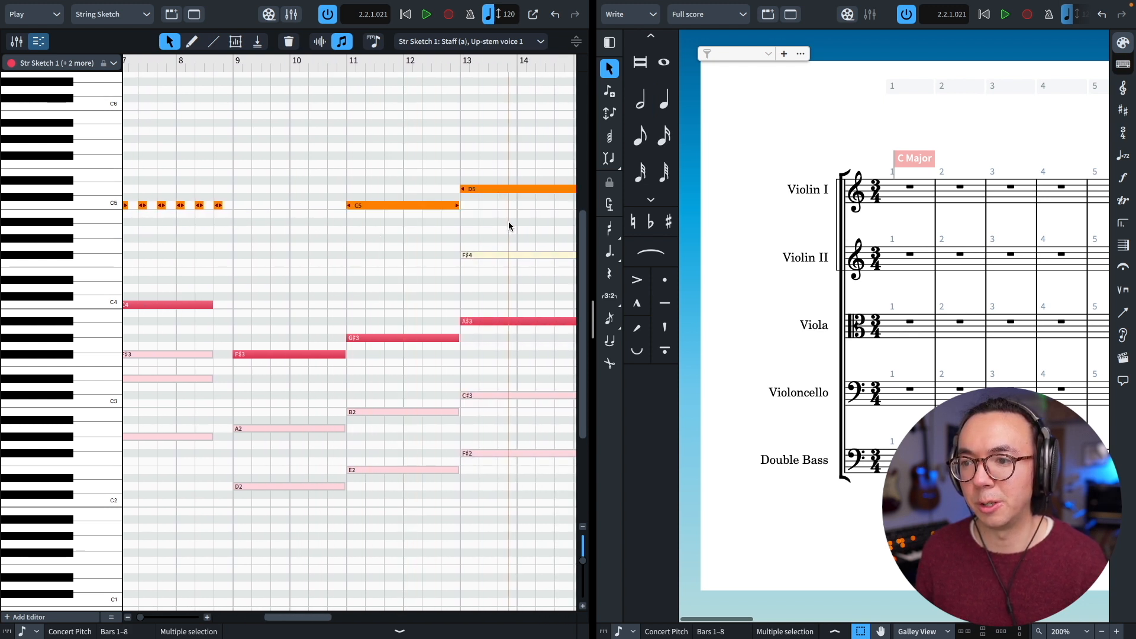
{"action": "scroll", "coordinate": [510, 230], "scroll_direction": "left", "scroll_amount": 6}
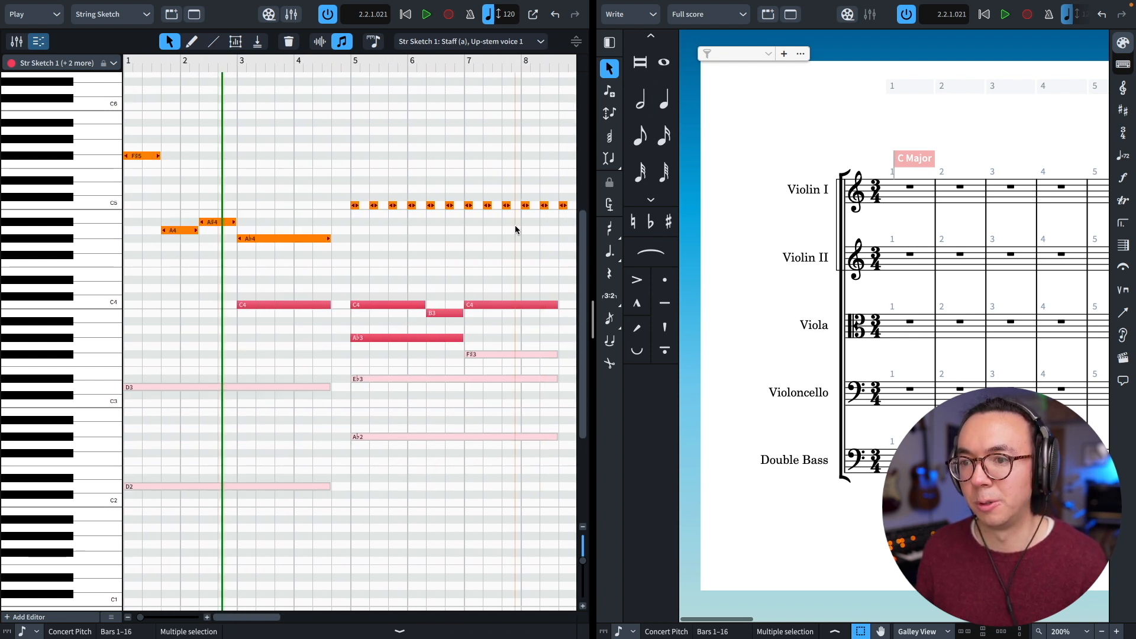
{"action": "left_click", "coordinate": [915, 192]}
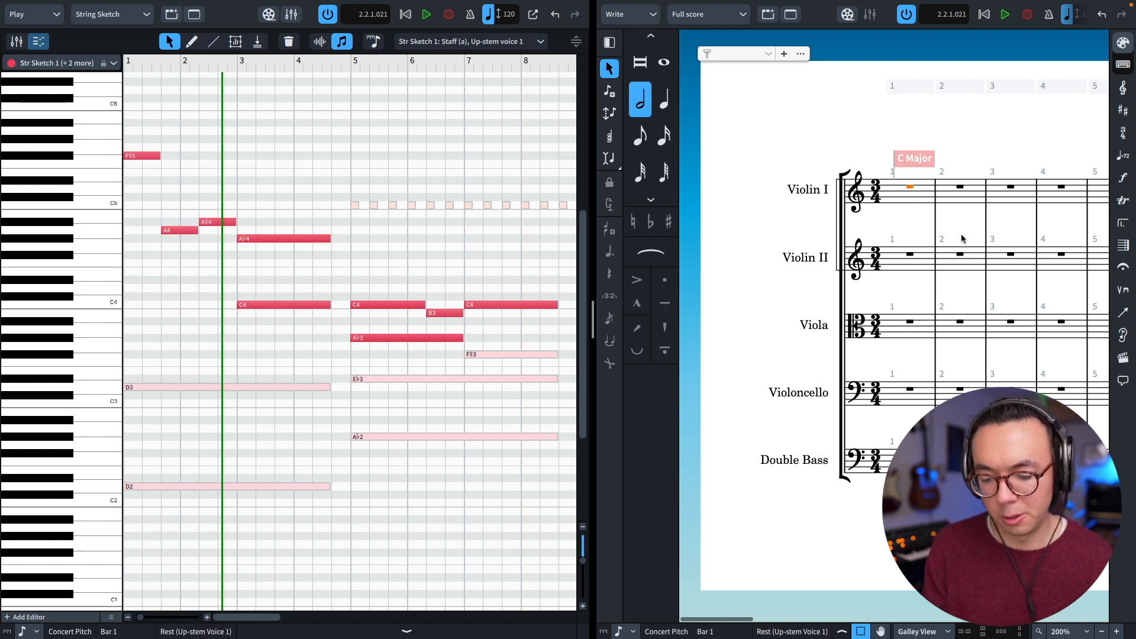
{"action": "key", "text": "ctrl+v"}
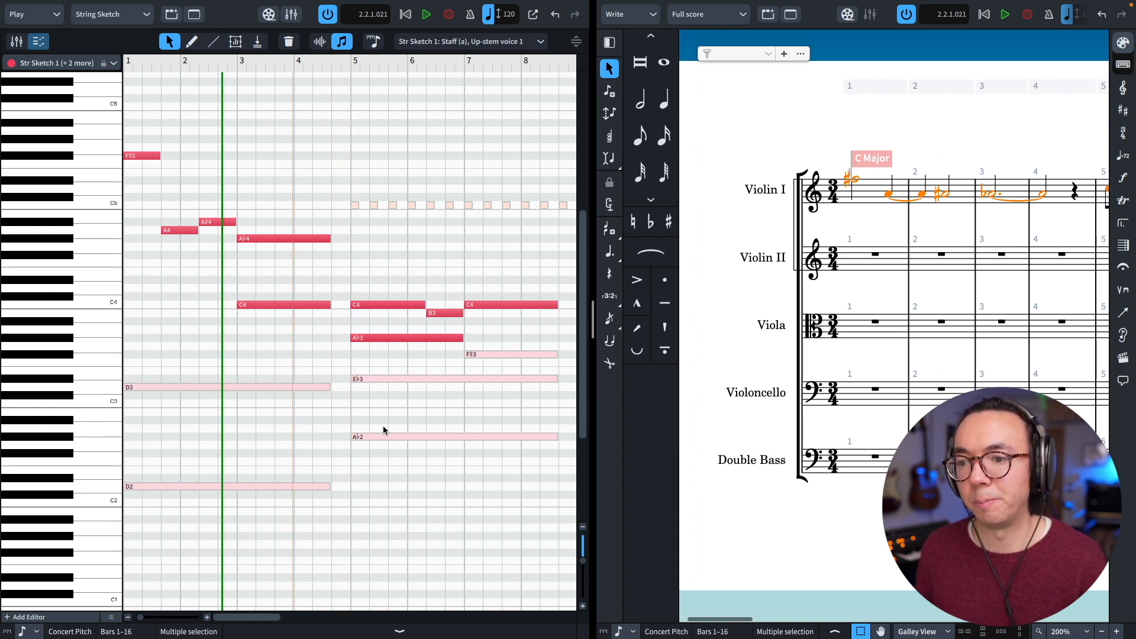
Copy the sketch's two lowest lines, from D3 and D2 through C♯3 and F♯2, into Violoncello and Double Bass from bar 1
{"action": "left_click_drag", "start_coordinate": [291, 363], "coordinate": [434, 495]}
{"action": "scroll", "coordinate": [408, 441], "scroll_direction": "right", "scroll_amount": 6}
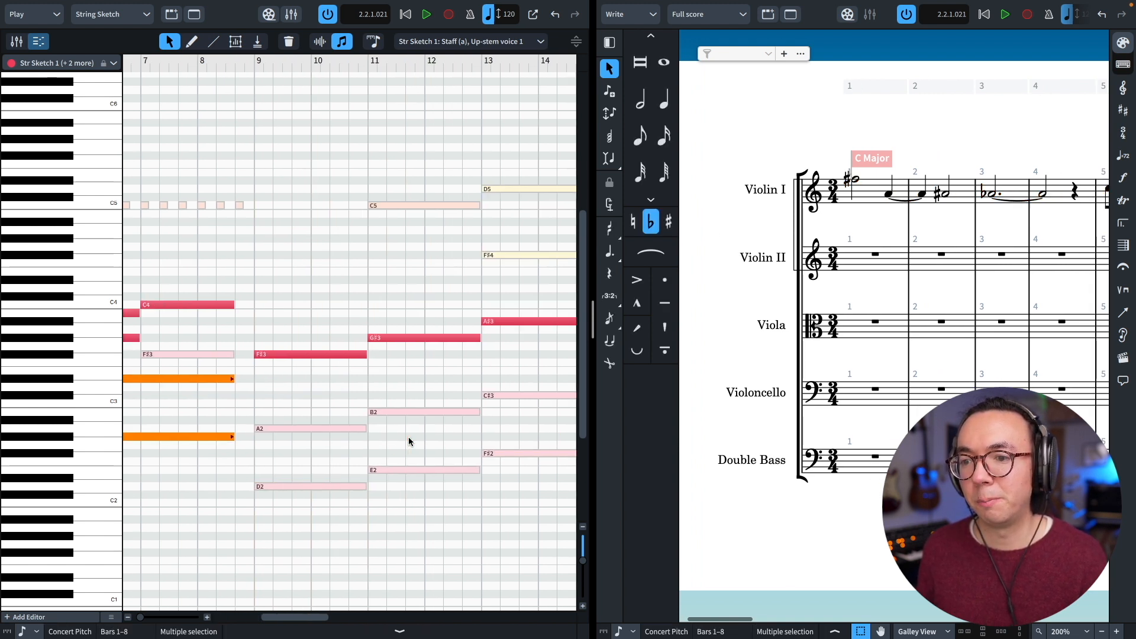
{"action": "left_click_drag", "start_coordinate": [342, 384], "coordinate": [515, 490]}
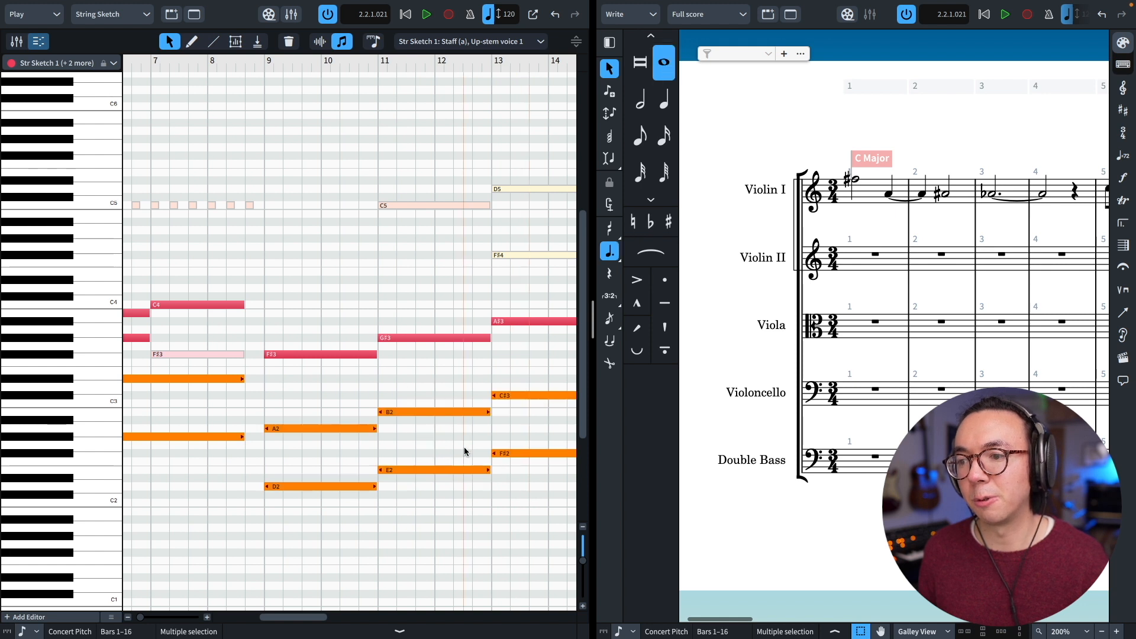
{"action": "scroll", "coordinate": [464, 451], "scroll_direction": "right", "scroll_amount": 4}
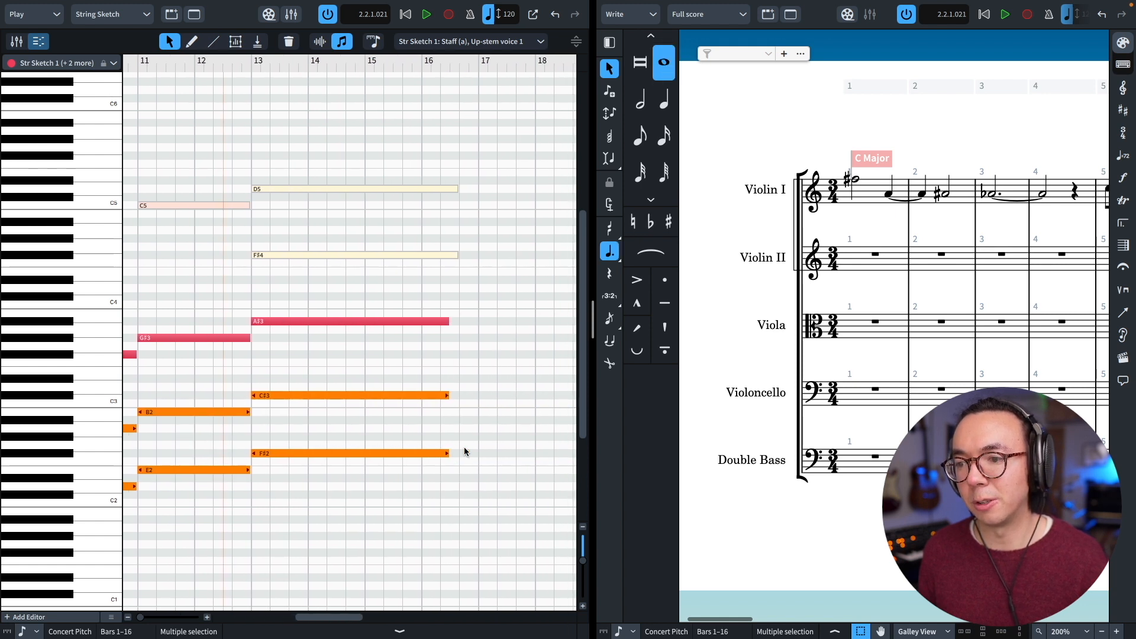
{"action": "left_click", "coordinate": [877, 391]}
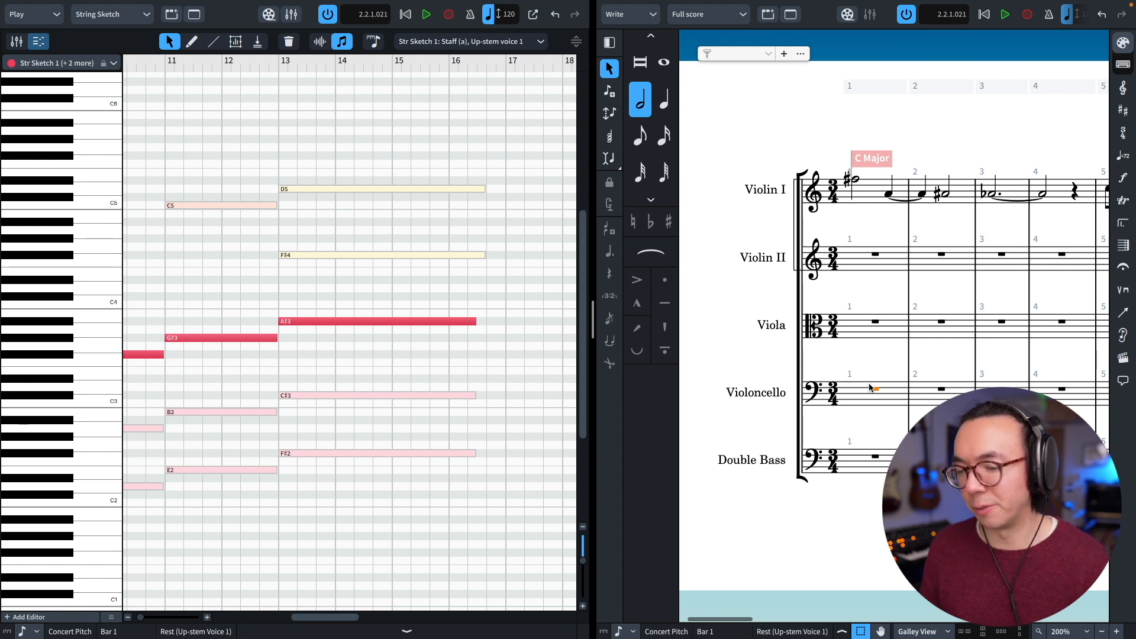
{"action": "key", "text": "super+v"}
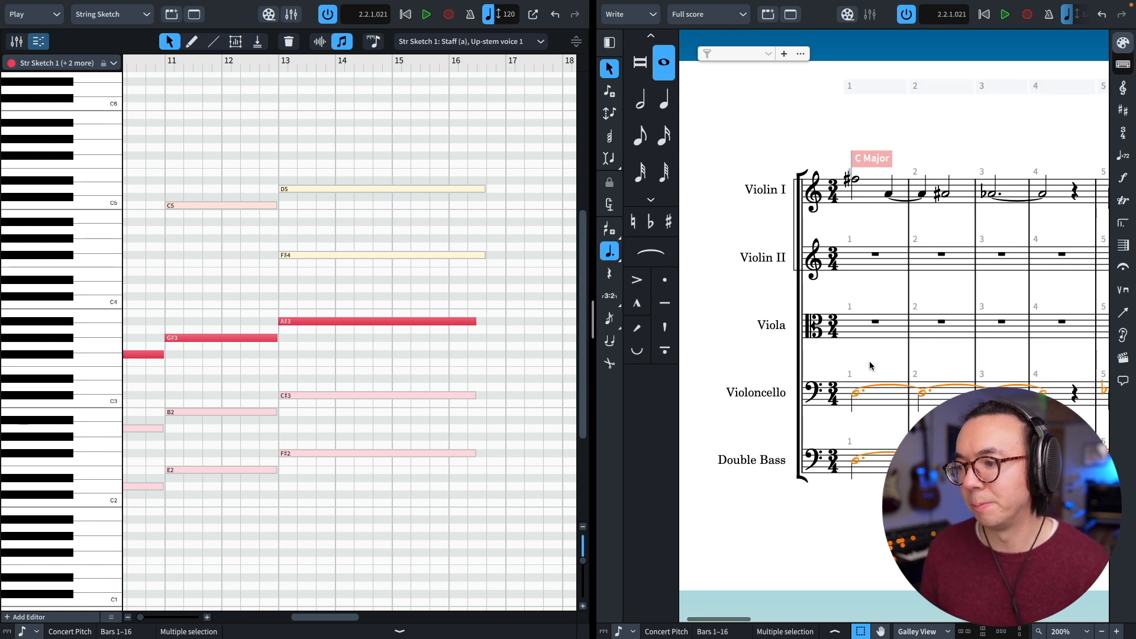
Copy the sketch's second line (C4 in bar 3, C4–B3–C4 in bars 5–8, F♯4 in bar 13) into Violin II from bar 3
{"action": "scroll", "coordinate": [872, 365], "scroll_direction": "right", "scroll_amount": 8}
{"action": "scroll", "coordinate": [871, 364], "scroll_direction": "left", "scroll_amount": 8}
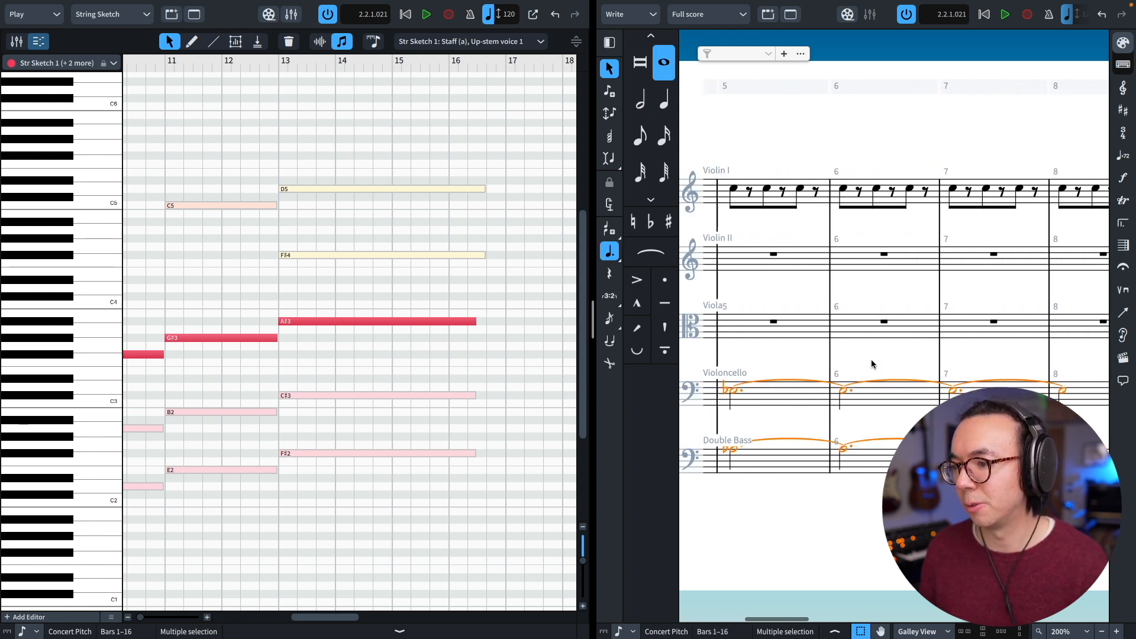
{"action": "scroll", "coordinate": [355, 318], "scroll_direction": "left", "scroll_amount": 10}
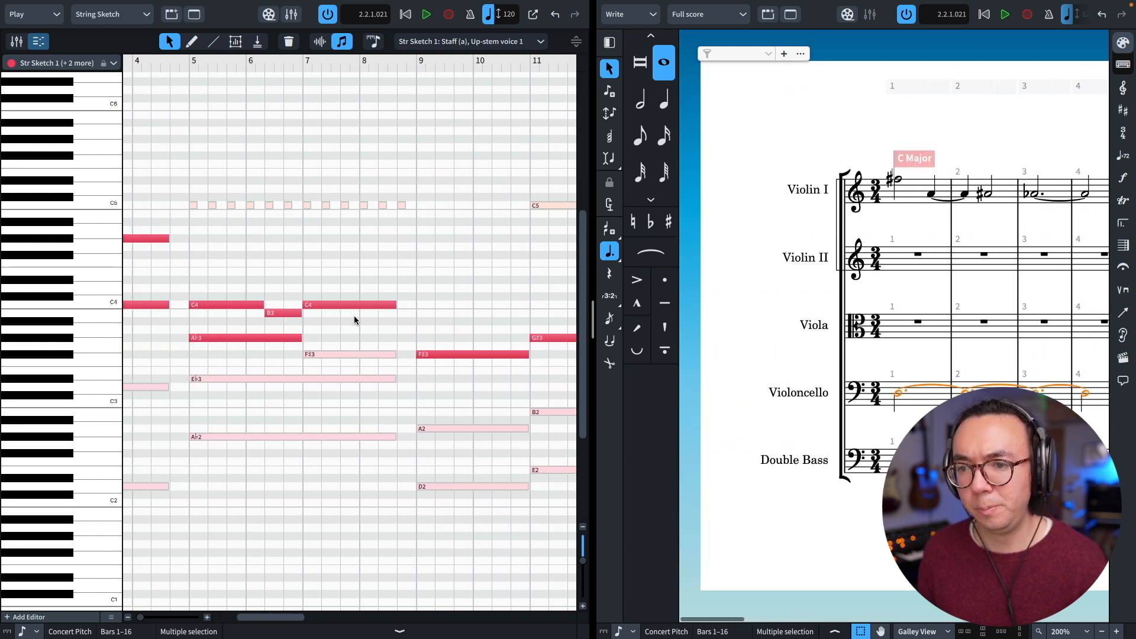
{"action": "key", "text": "Escape"}
{"action": "scroll", "coordinate": [390, 278], "scroll_direction": "right", "scroll_amount": 9}
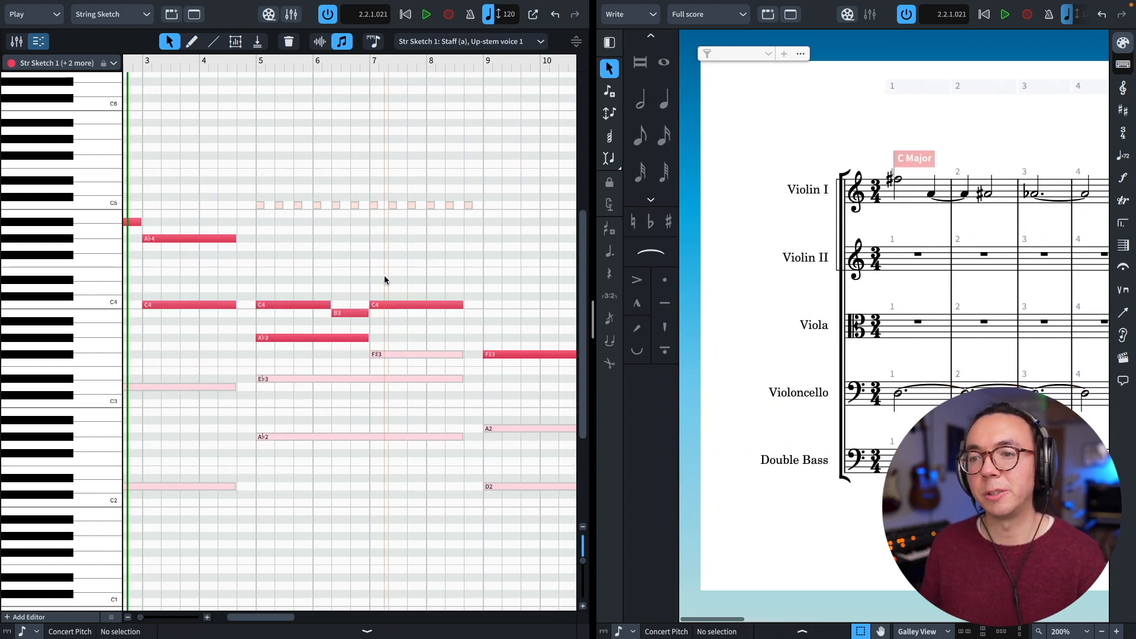
{"action": "scroll", "coordinate": [404, 278], "scroll_direction": "right", "scroll_amount": 3}
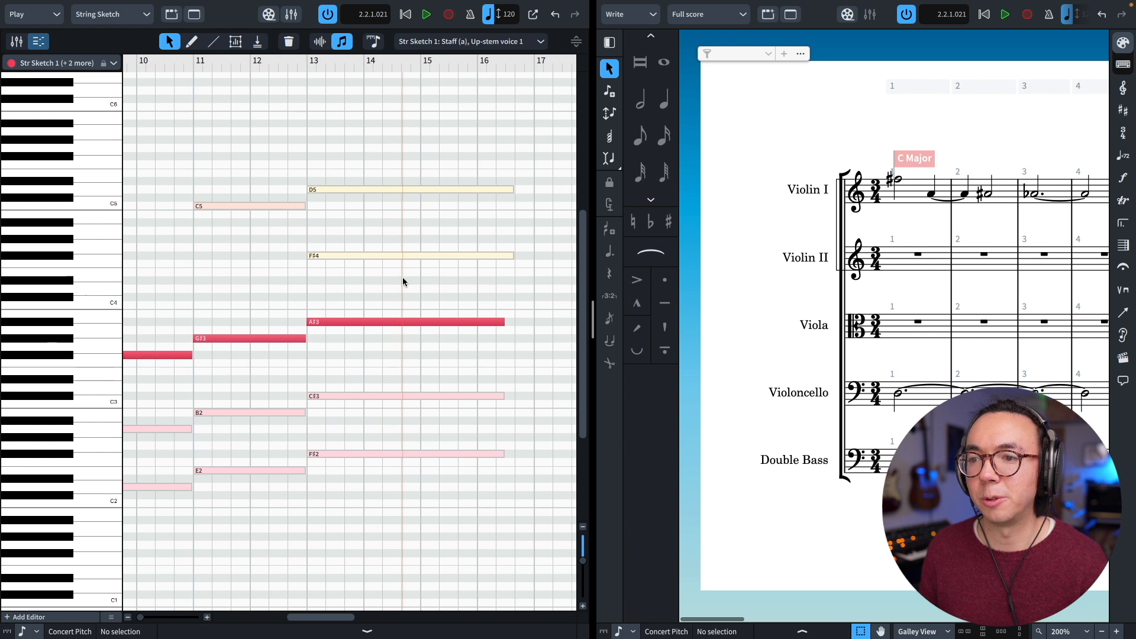
{"action": "left_click", "coordinate": [282, 256]}
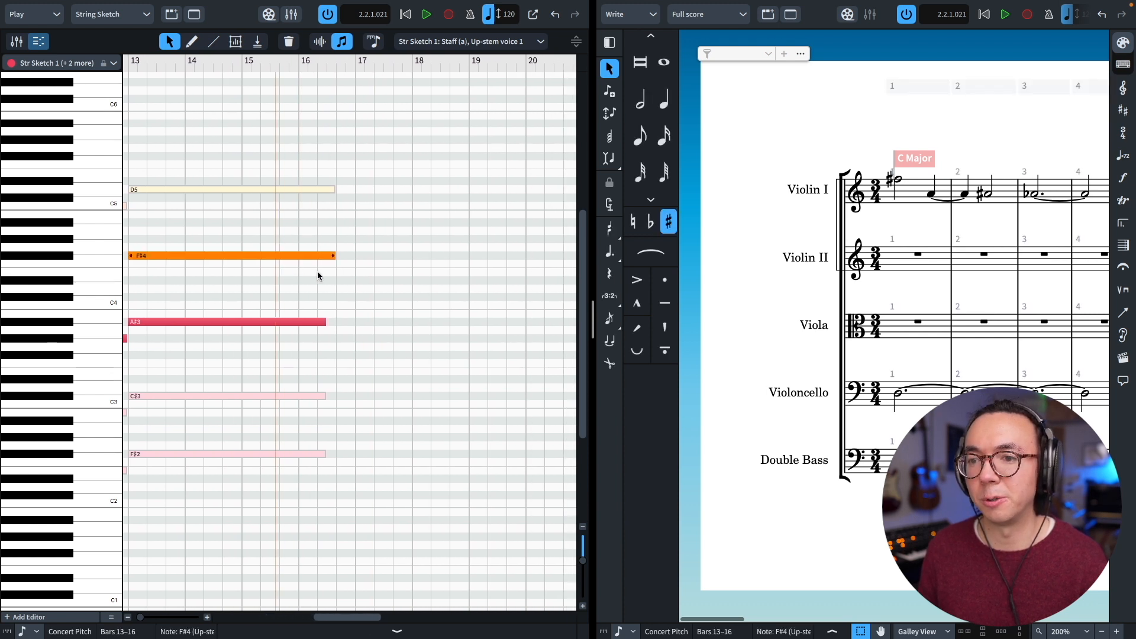
{"action": "scroll", "coordinate": [368, 287], "scroll_direction": "left", "scroll_amount": 8}
{"action": "scroll", "coordinate": [406, 288], "scroll_direction": "left", "scroll_amount": 3}
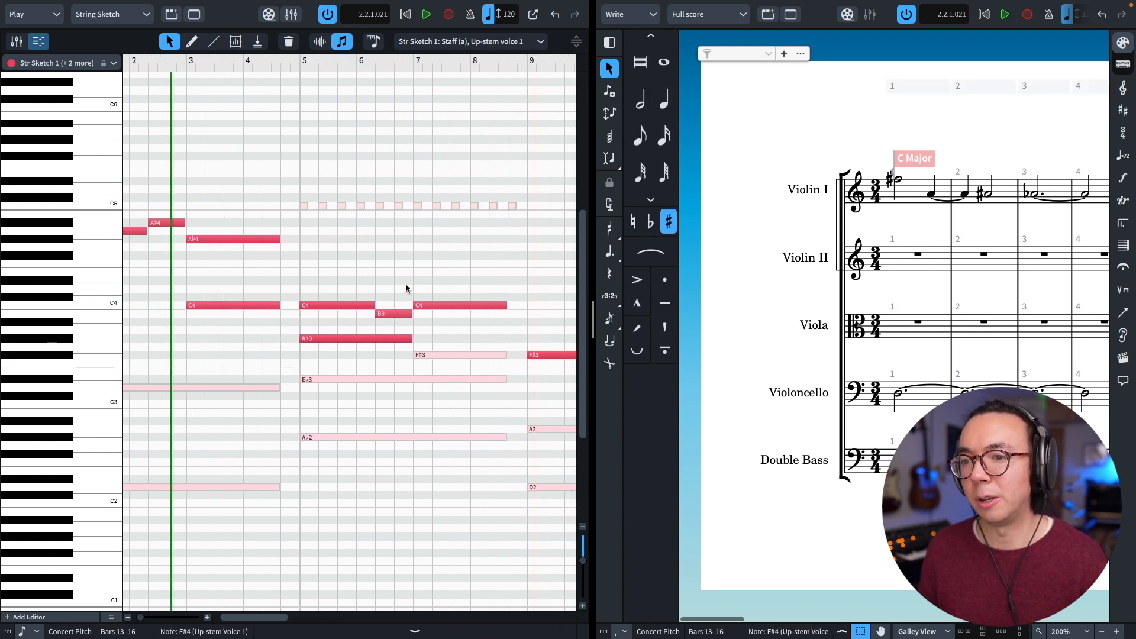
{"action": "left_click_drag", "start_coordinate": [499, 288], "coordinate": [367, 317]}
{"action": "scroll", "coordinate": [336, 292], "scroll_direction": "up", "scroll_amount": 2}
{"action": "scroll", "coordinate": [336, 292], "scroll_direction": "left", "scroll_amount": 1}
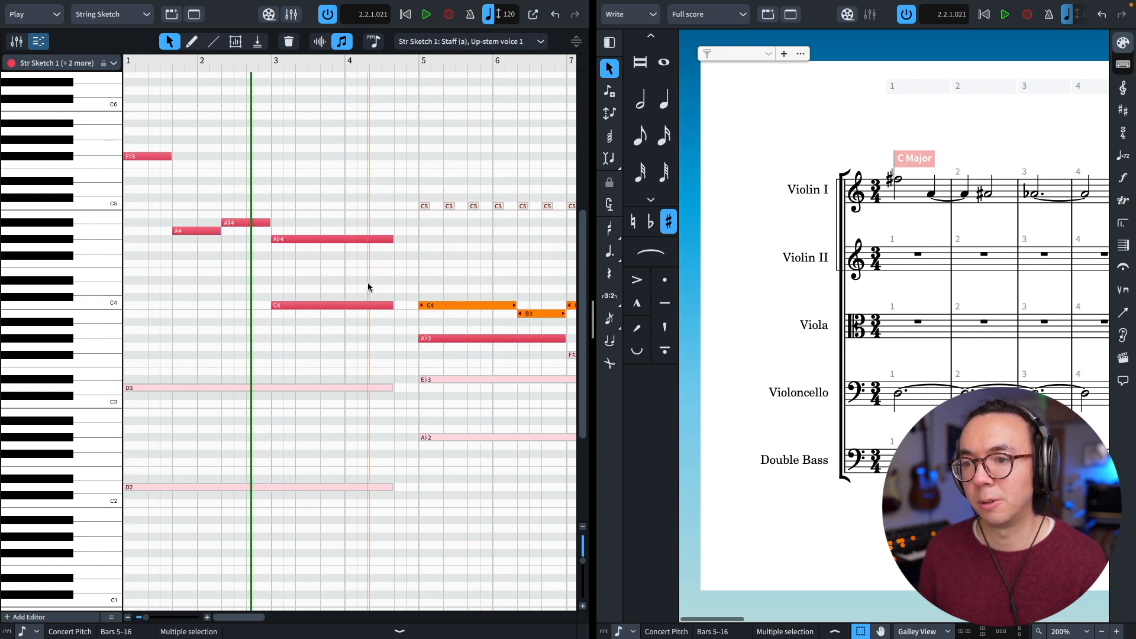
{"action": "left_click", "coordinate": [357, 306], "text": "ctrl"}
{"action": "scroll", "coordinate": [354, 300], "scroll_direction": "right", "scroll_amount": 8}
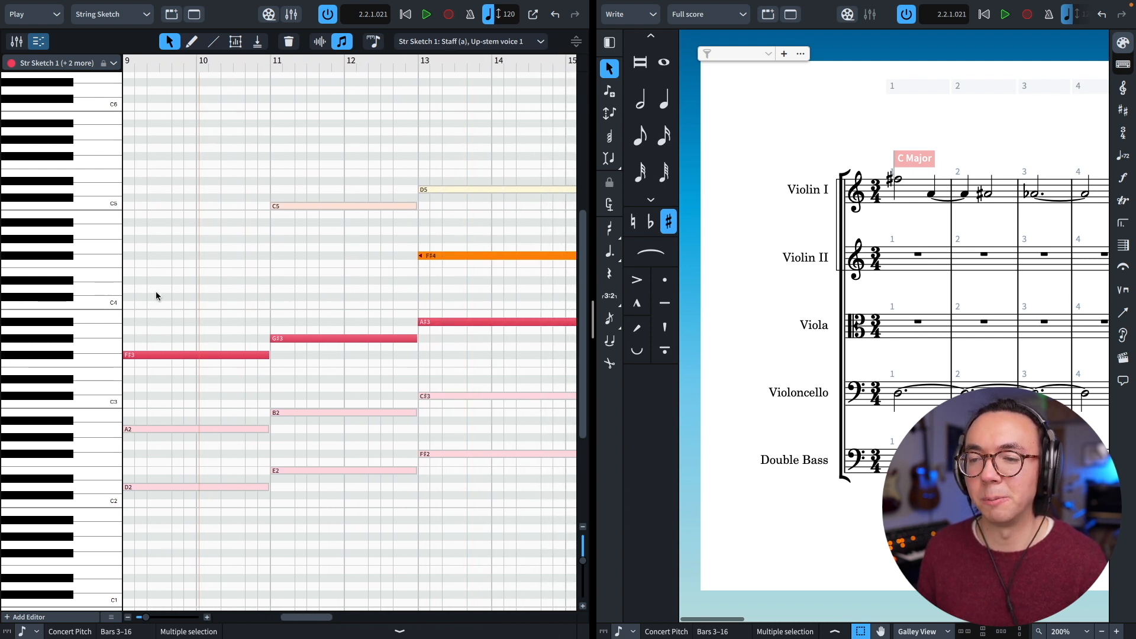
{"action": "scroll", "coordinate": [279, 266], "scroll_direction": "left", "scroll_amount": 5}
{"action": "scroll", "coordinate": [274, 266], "scroll_direction": "left", "scroll_amount": 3}
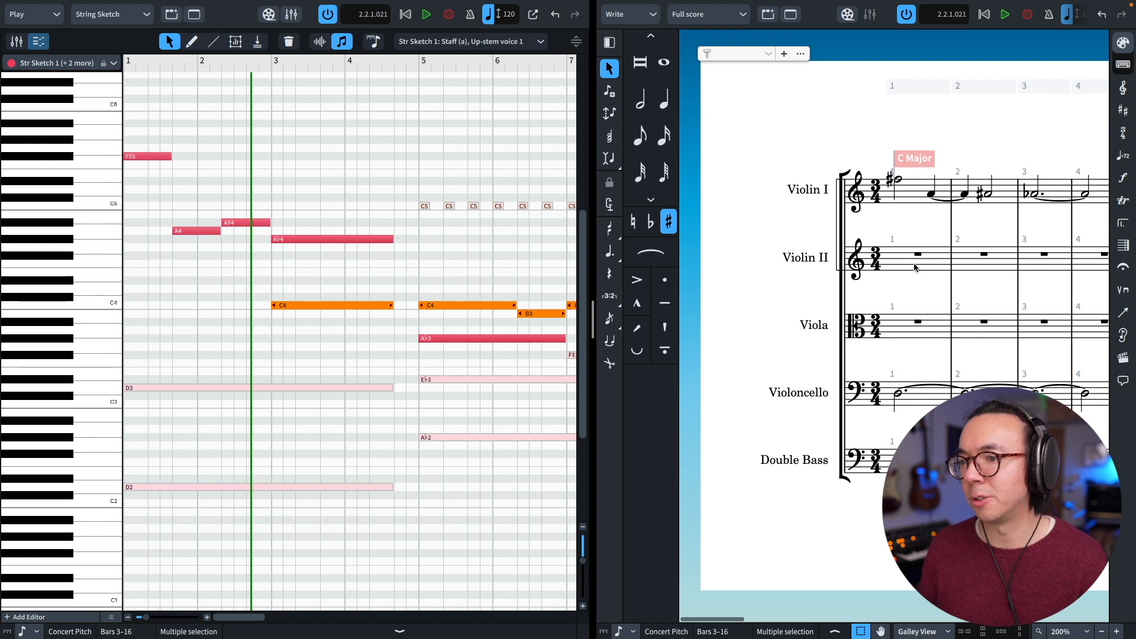
{"action": "scroll", "coordinate": [1053, 298], "scroll_direction": "right", "scroll_amount": 1}
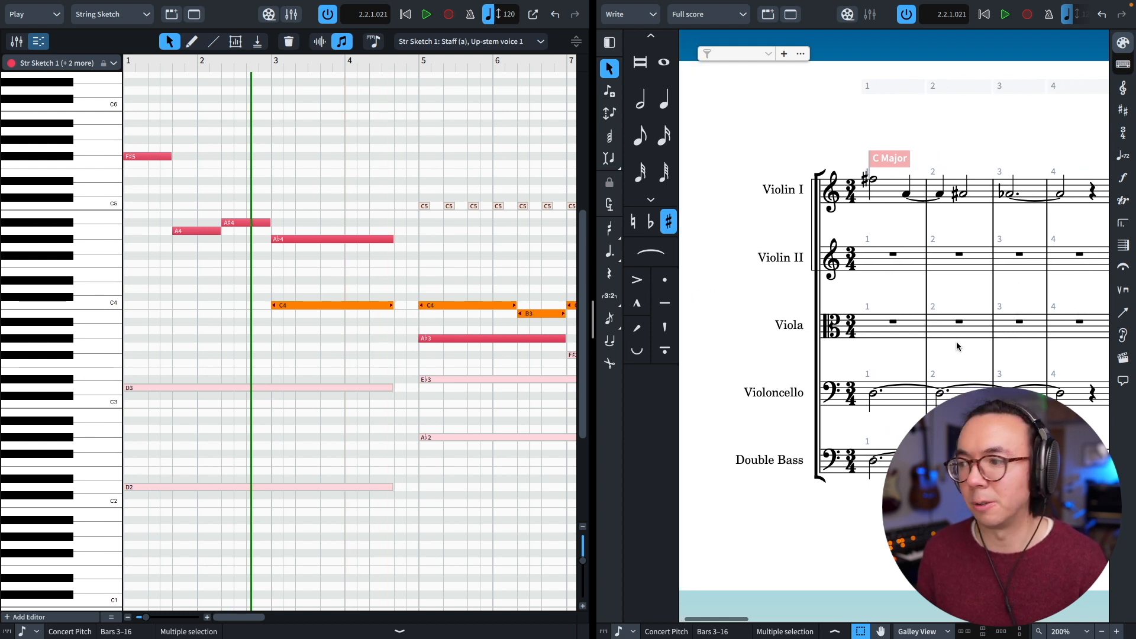
{"action": "left_click", "coordinate": [1058, 257]}
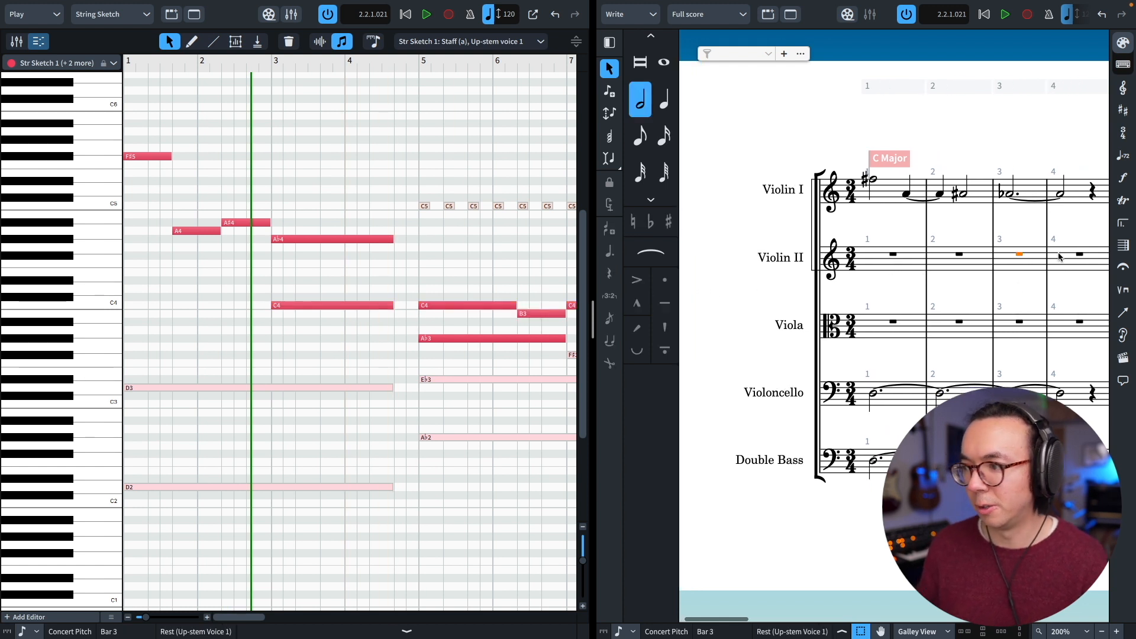
{"action": "key", "text": "super+v"}
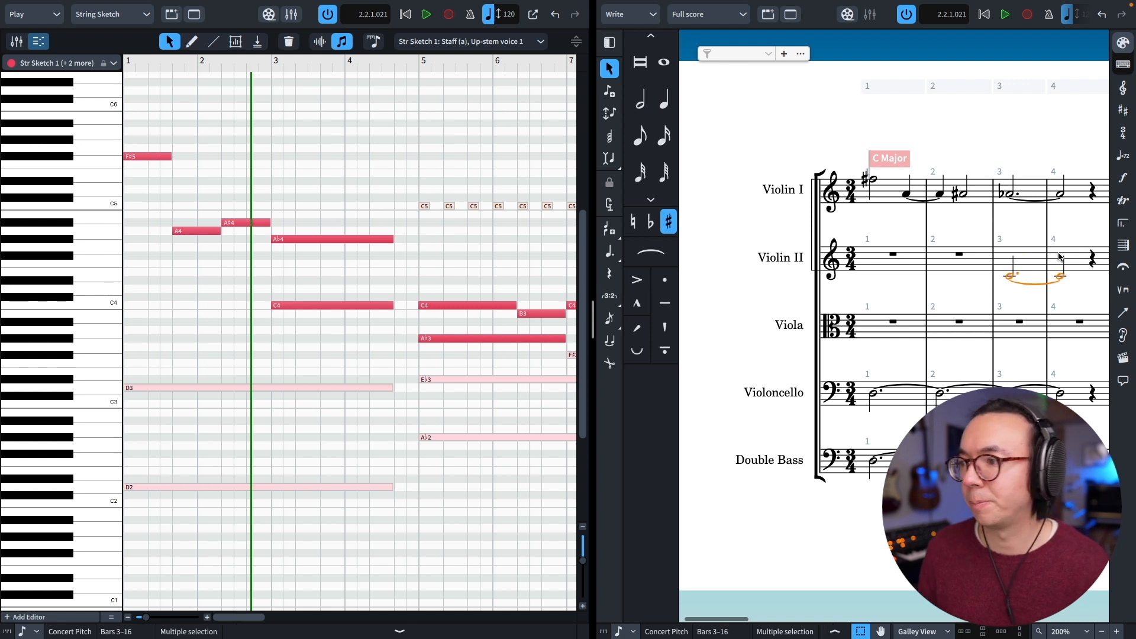
{"action": "scroll", "coordinate": [1036, 260], "scroll_direction": "right", "scroll_amount": 10}
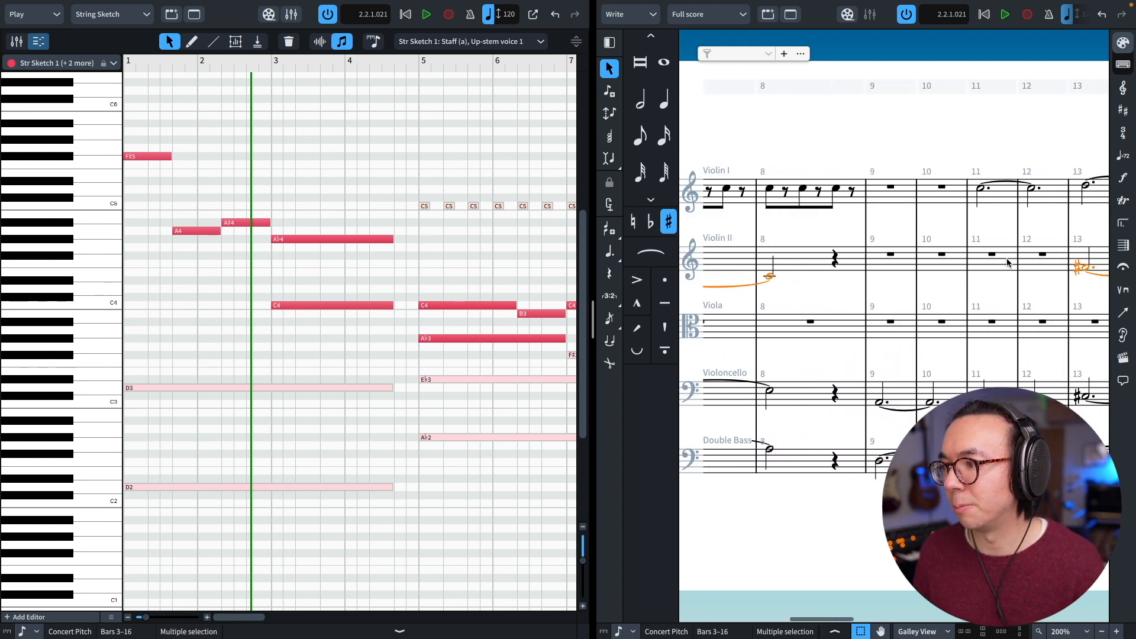
{"action": "scroll", "coordinate": [1008, 263], "scroll_direction": "left", "scroll_amount": 5}
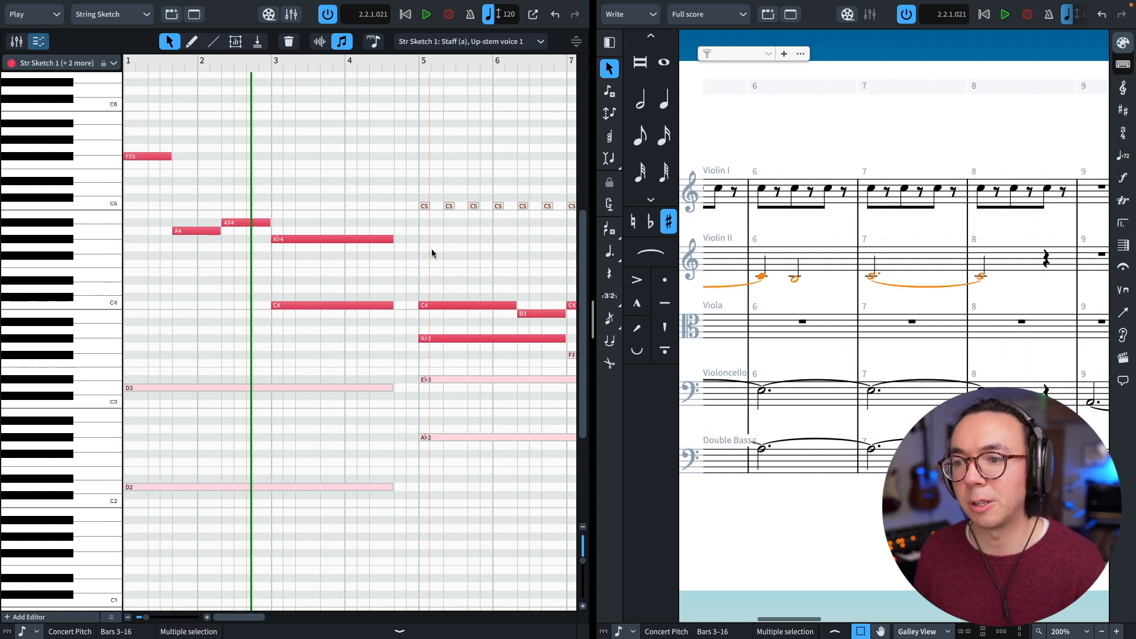
Copy the sketch's inner line, A♭3 and F♯3 in bars 5–8 and F♯3, G♯3, A♯3 from bar 9, into Viola from bar 5
{"action": "left_click", "coordinate": [460, 260]}
{"action": "scroll", "coordinate": [460, 260], "scroll_direction": "up", "scroll_amount": 1}
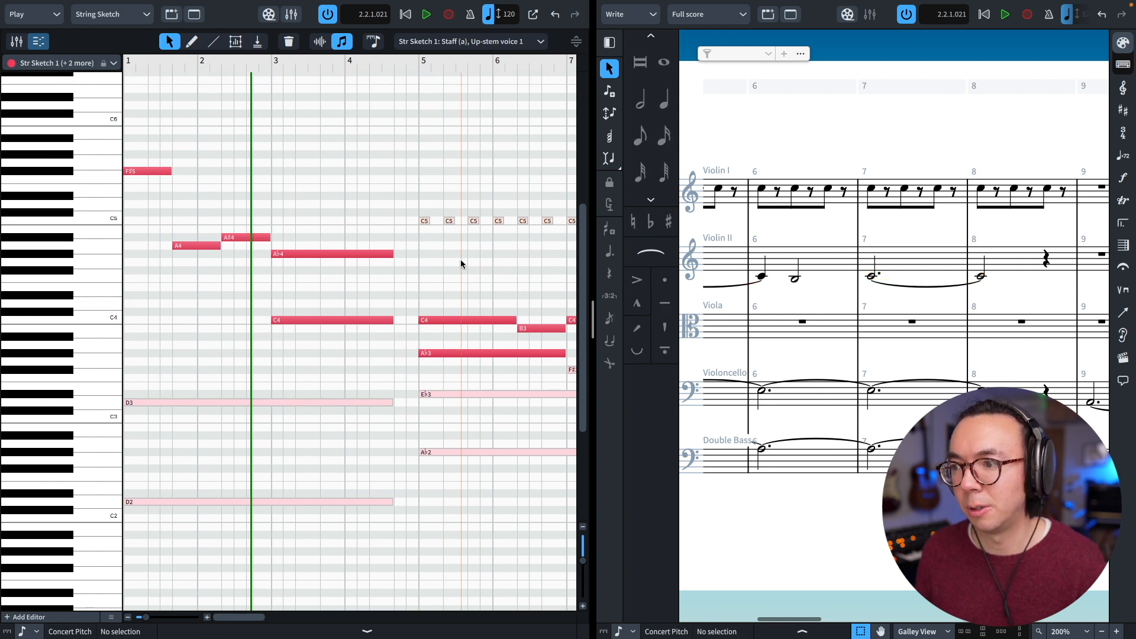
{"action": "scroll", "coordinate": [462, 260], "scroll_direction": "down", "scroll_amount": 2}
{"action": "scroll", "coordinate": [468, 294], "scroll_direction": "right", "scroll_amount": 3}
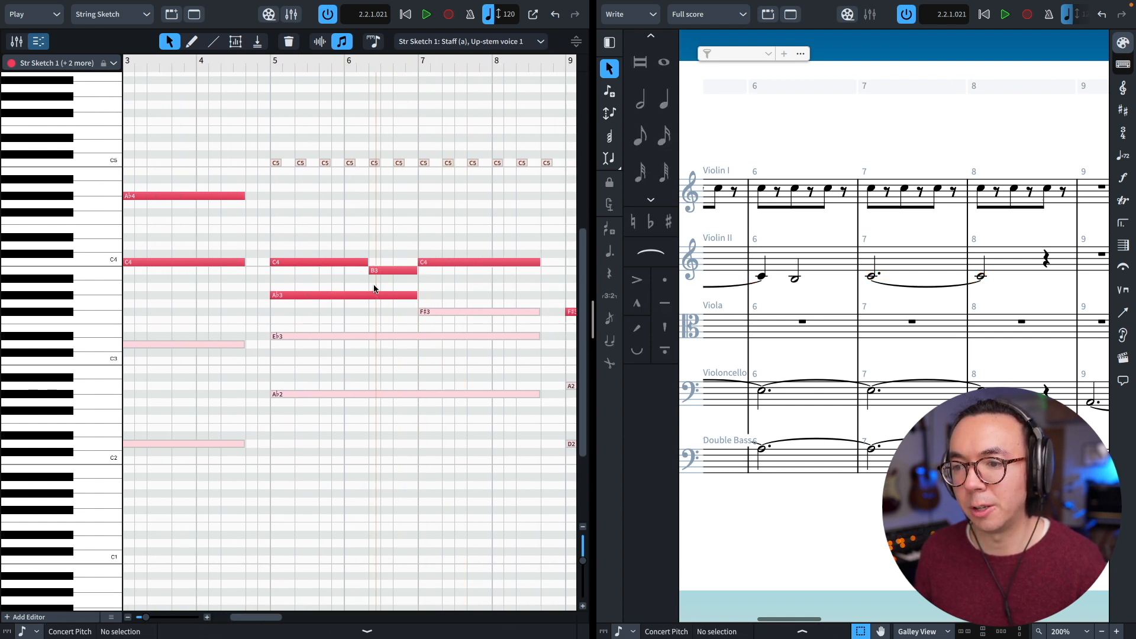
{"action": "left_click_drag", "start_coordinate": [374, 289], "coordinate": [463, 311]}
{"action": "scroll", "coordinate": [463, 311], "scroll_direction": "right", "scroll_amount": 5}
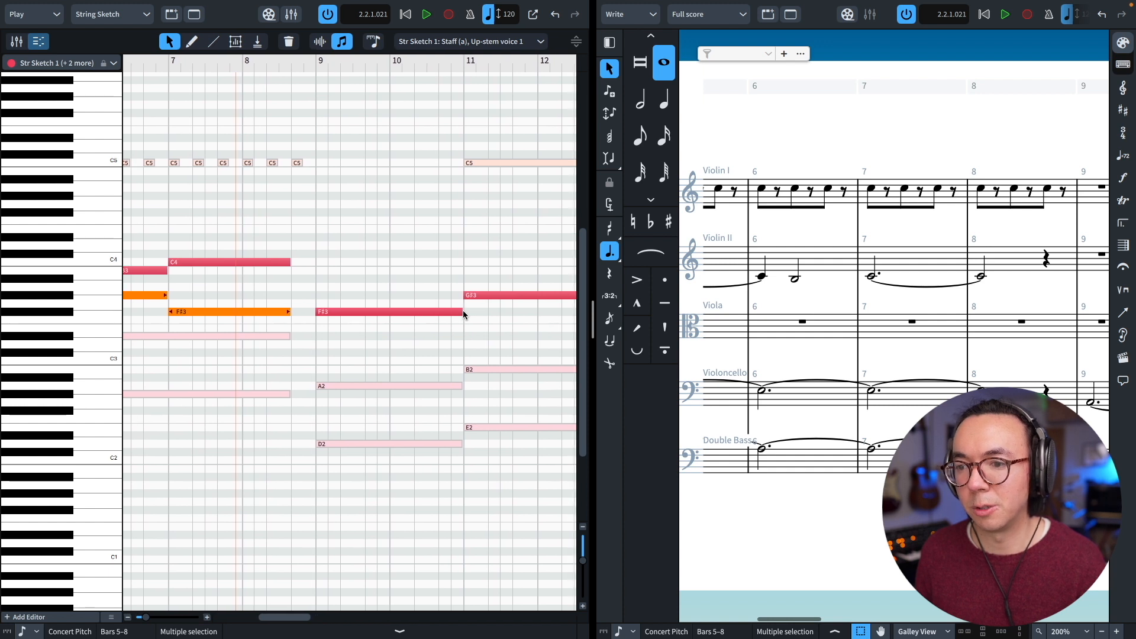
{"action": "left_click_drag", "start_coordinate": [406, 280], "coordinate": [488, 319]}
{"action": "scroll", "coordinate": [495, 322], "scroll_direction": "right", "scroll_amount": 4}
{"action": "left_click_drag", "start_coordinate": [456, 254], "coordinate": [464, 284]}
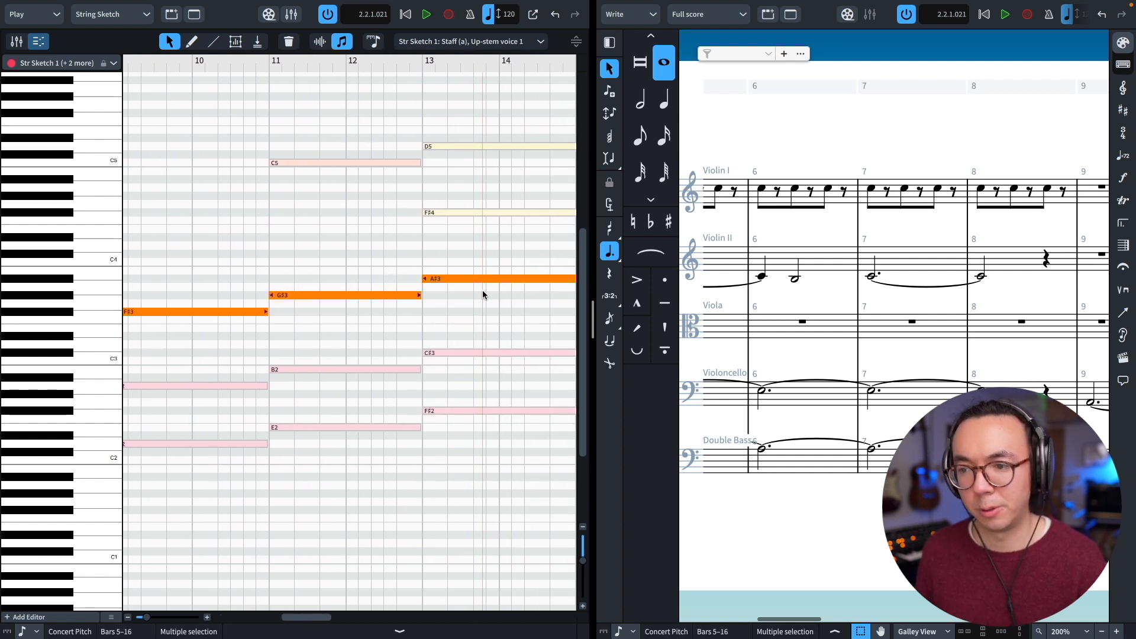
{"action": "scroll", "coordinate": [357, 248], "scroll_direction": "left", "scroll_amount": 8}
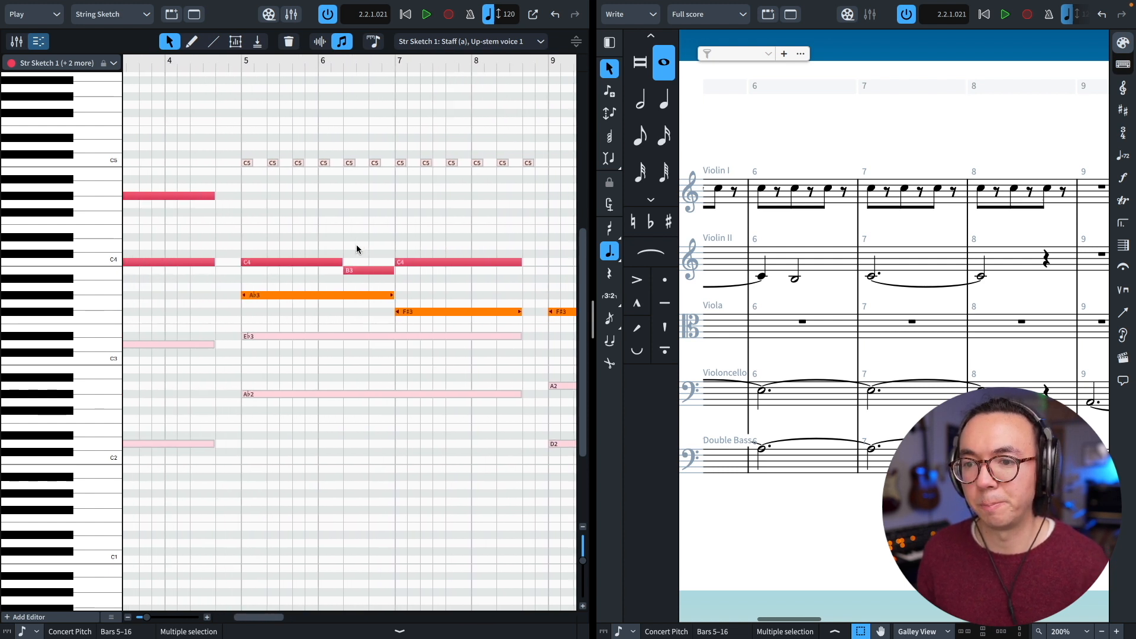
{"action": "scroll", "coordinate": [357, 249], "scroll_direction": "left", "scroll_amount": 1}
{"action": "scroll", "coordinate": [900, 286], "scroll_direction": "left", "scroll_amount": 6}
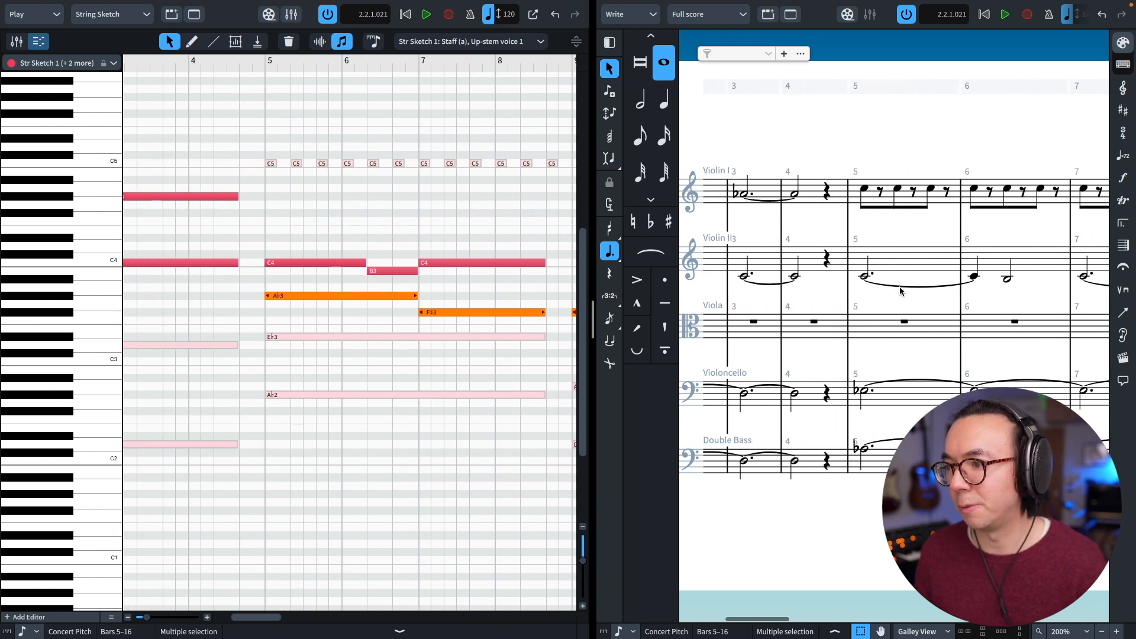
{"action": "left_click", "coordinate": [989, 322]}
{"action": "key", "text": "super+v"}
{"action": "scroll", "coordinate": [944, 312], "scroll_direction": "right", "scroll_amount": 10}
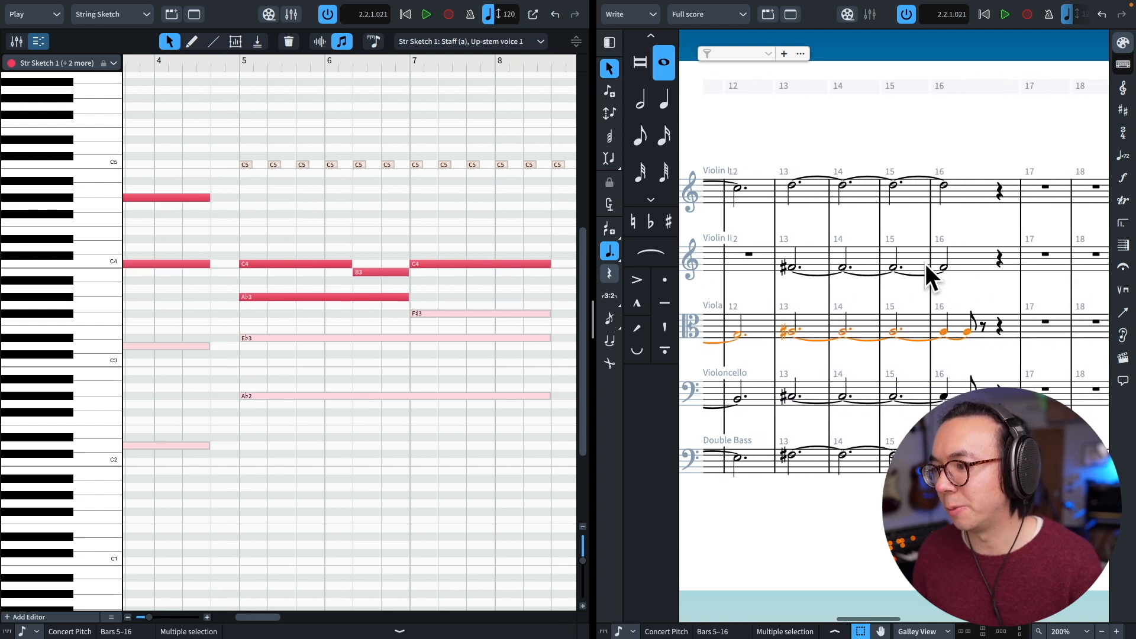
Lengthen the Viola's tied A♯3 from bar 13 so that it fills bar 16
{"action": "left_click", "coordinate": [946, 207]}
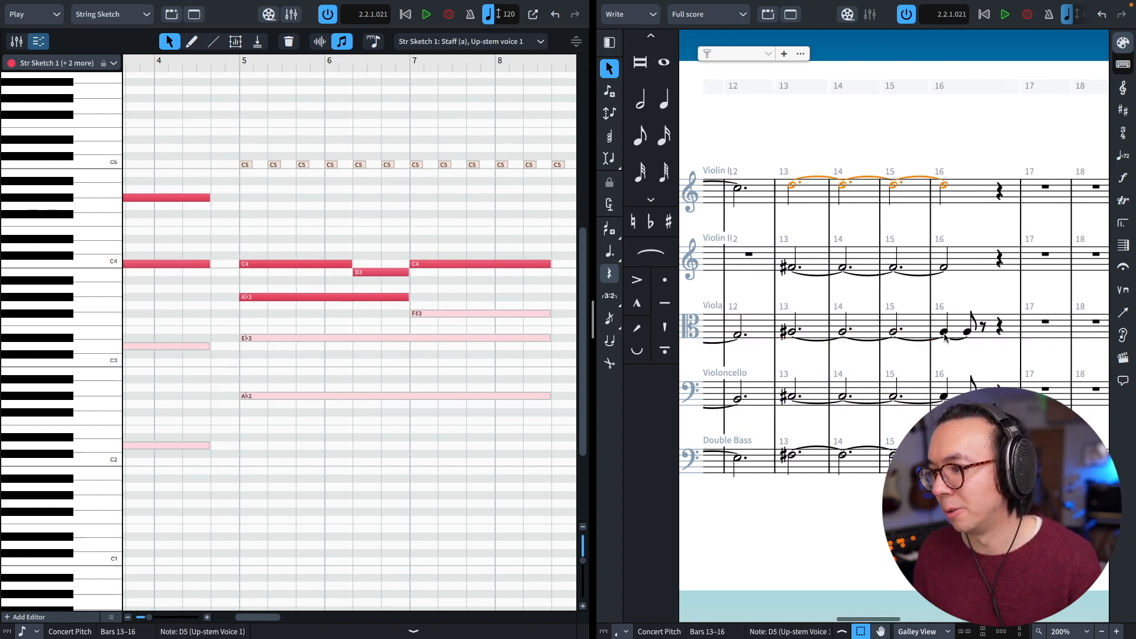
{"action": "left_click", "coordinate": [946, 336]}
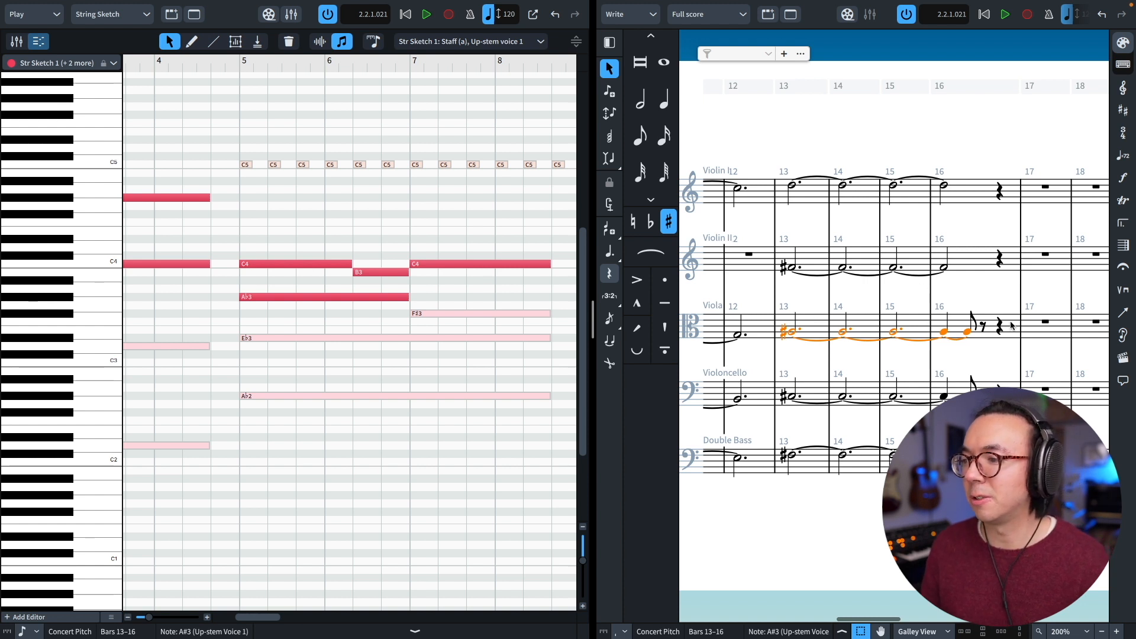
{"action": "left_click", "coordinate": [1024, 302]}
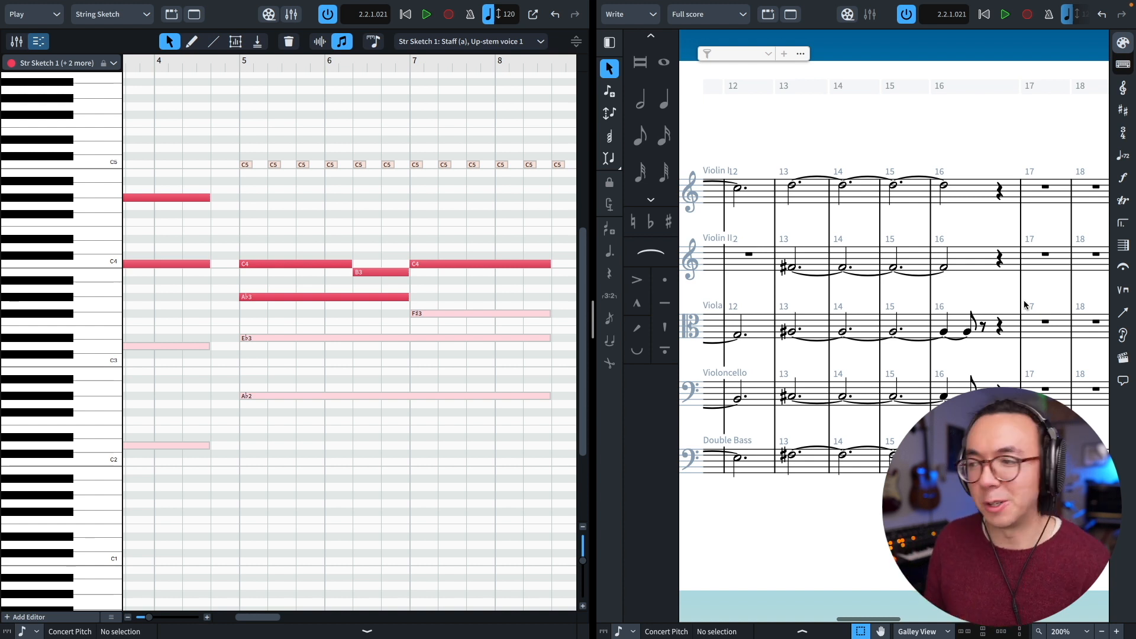
{"action": "left_click", "coordinate": [973, 335]}
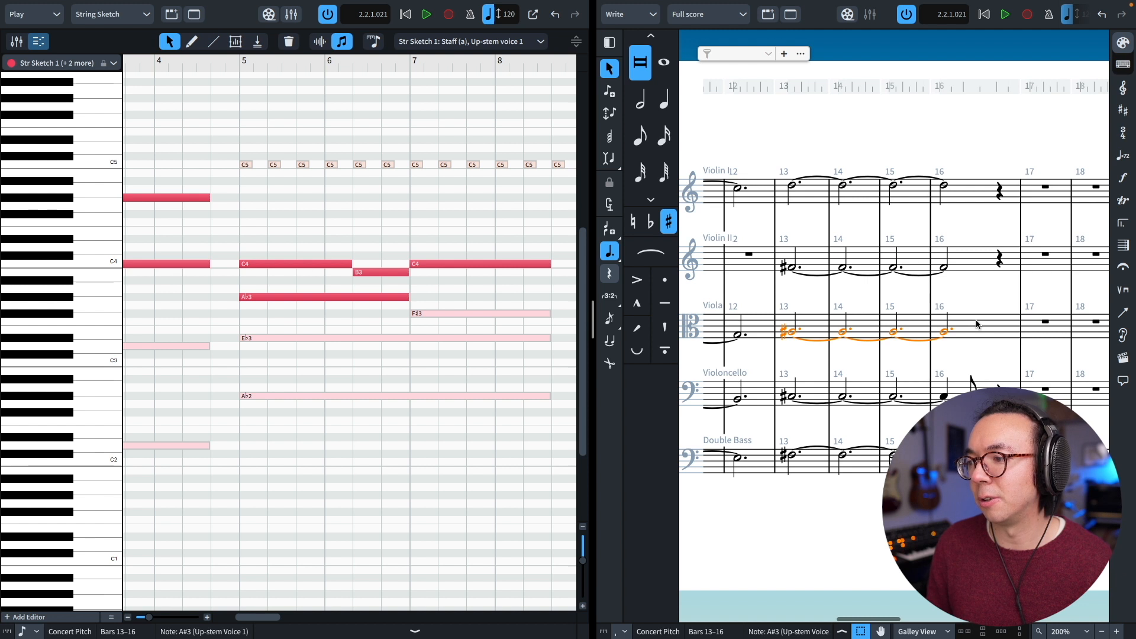
Try shortening the Viola's held A♯3 back into bar 15, and extend it again to the end of bar 16
{"action": "key", "text": "shift+alt+Left"}
{"action": "key", "text": "shift+alt+Left"}
{"action": "key", "text": "shift+alt+Left"}
{"action": "key", "text": "shift+alt+Left"}
{"action": "key", "text": "shift+alt+Left"}
{"action": "key", "text": "shift+alt+Left"}
{"action": "key", "text": "shift+alt+Left"}
{"action": "key", "text": "shift+alt+Left"}
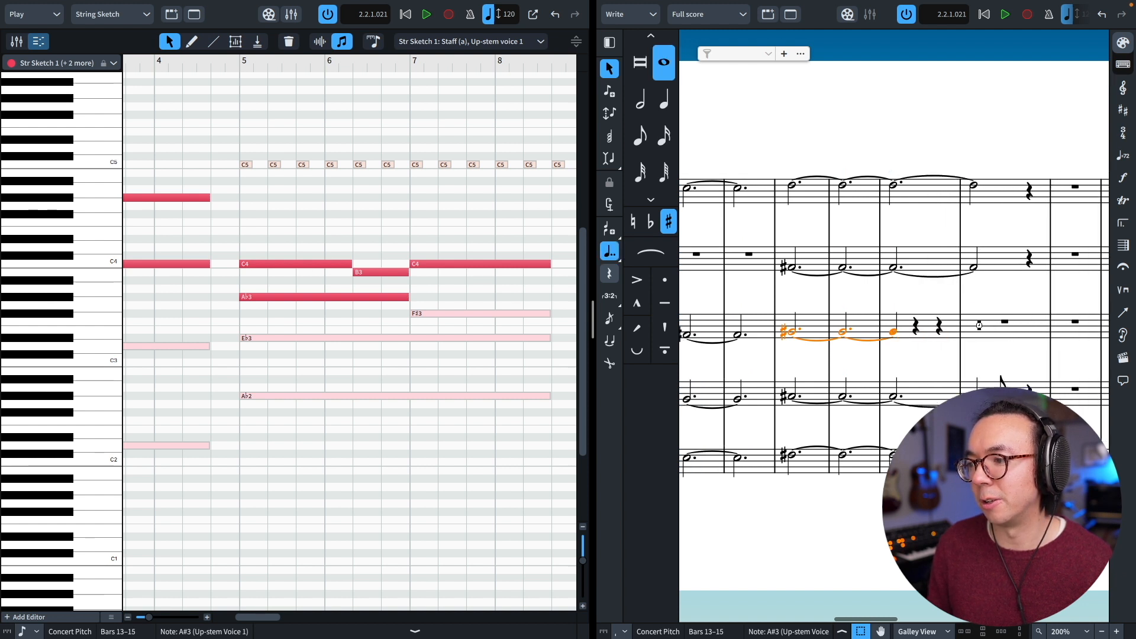
{"action": "key", "text": "shift+alt+Right"}
{"action": "key", "text": "shift+alt+Right"}
{"action": "key", "text": "shift+alt+Right"}
{"action": "key", "text": "shift+alt+Right"}
{"action": "key", "text": "shift+alt+Right"}
{"action": "key", "text": "shift+alt+Right"}
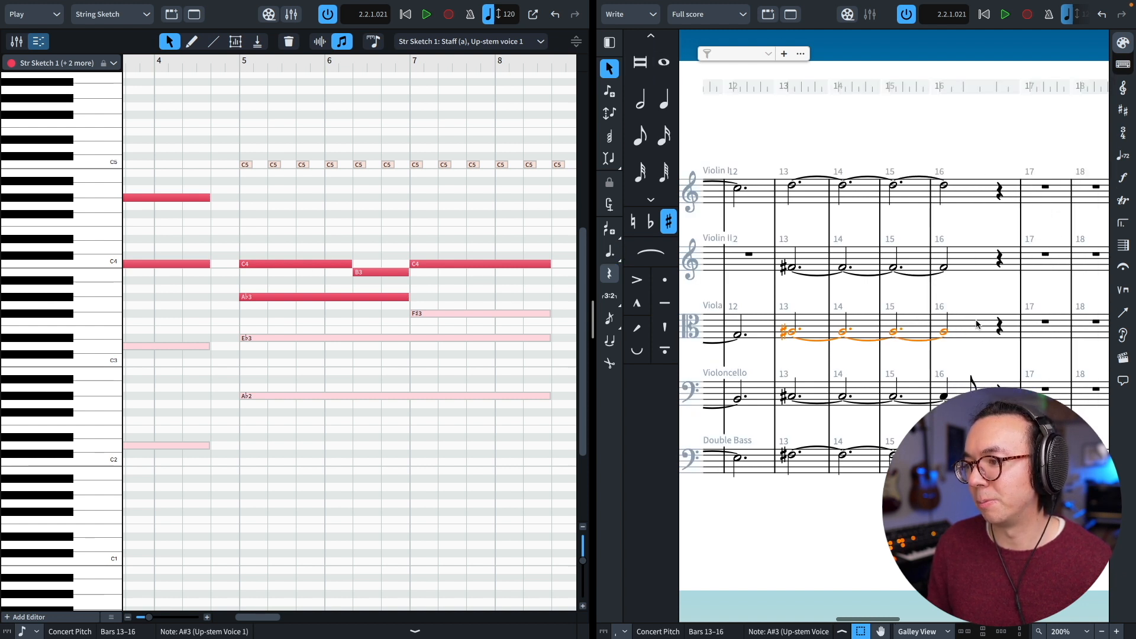
{"action": "key", "text": "shift+alt+Right"}
{"action": "key", "text": "shift+alt+Left"}
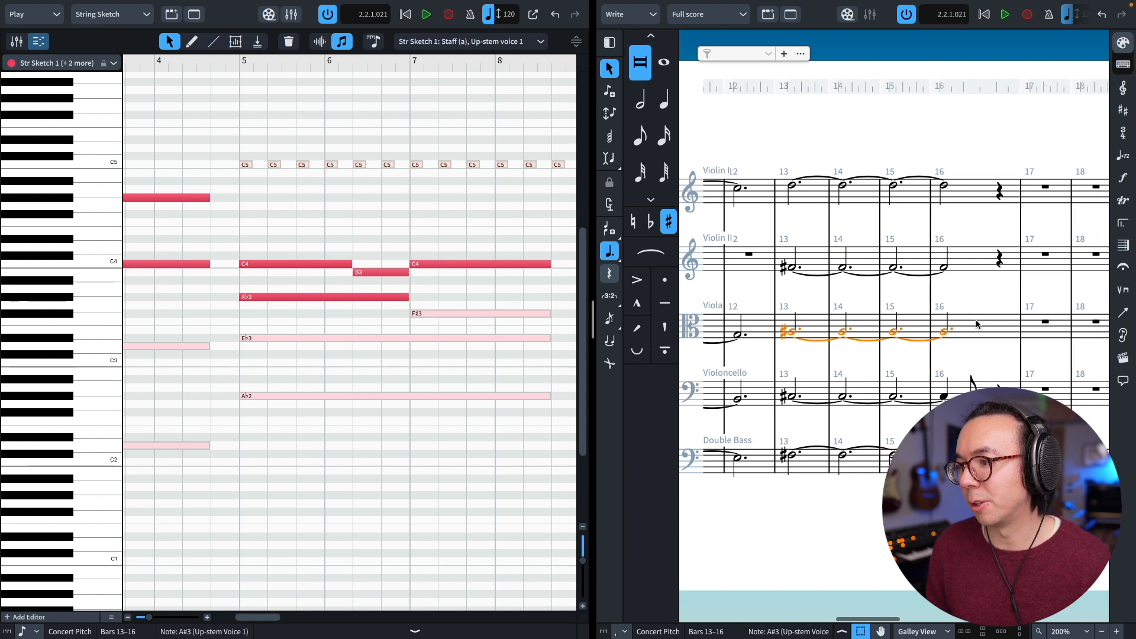
Lengthen the held D5 in Violin I and F♯4 in Violin II together so that both fill bar 16
{"action": "left_click", "coordinate": [945, 268]}
{"action": "left_click", "coordinate": [943, 187], "text": "ctrl"}
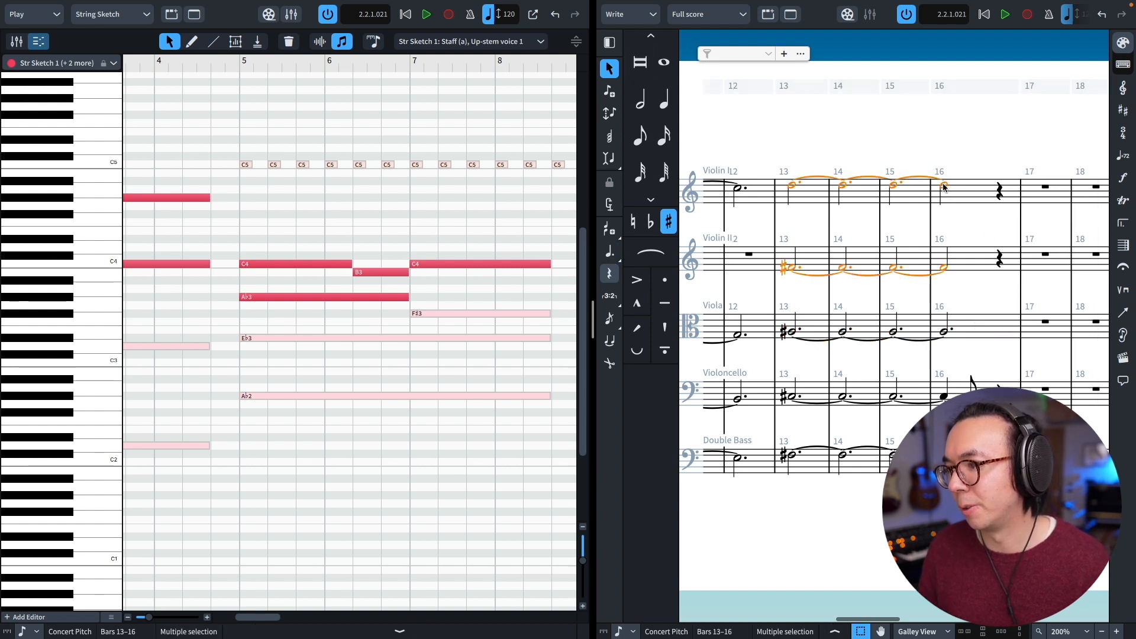
{"action": "key", "text": "shift+alt+Right"}
{"action": "key", "text": "shift+alt+Right"}
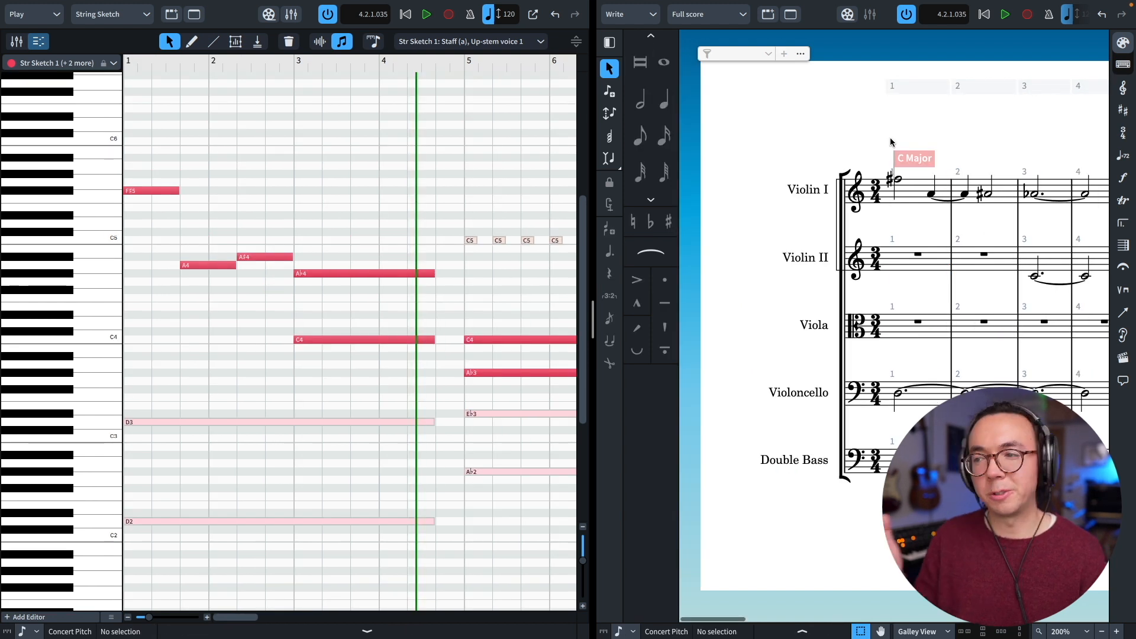
Play the full score from Violin I's F♯5 in bar 1 through bar 16, and stop playback
{"action": "left_click", "coordinate": [900, 182]}
{"action": "key", "text": "p"}
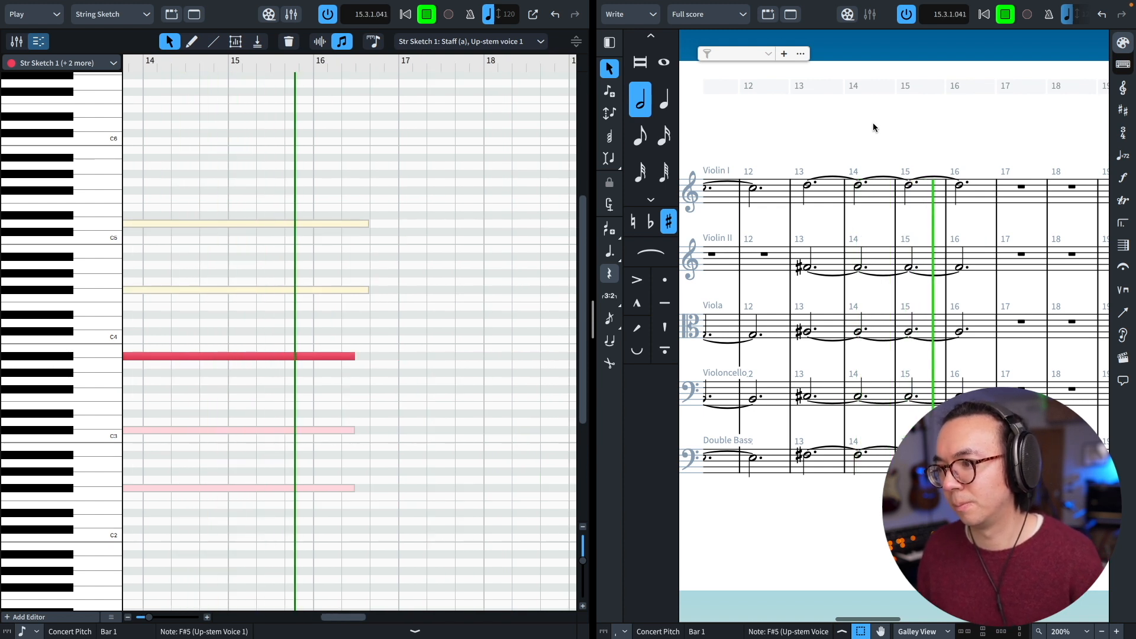
{"action": "key", "text": "space"}
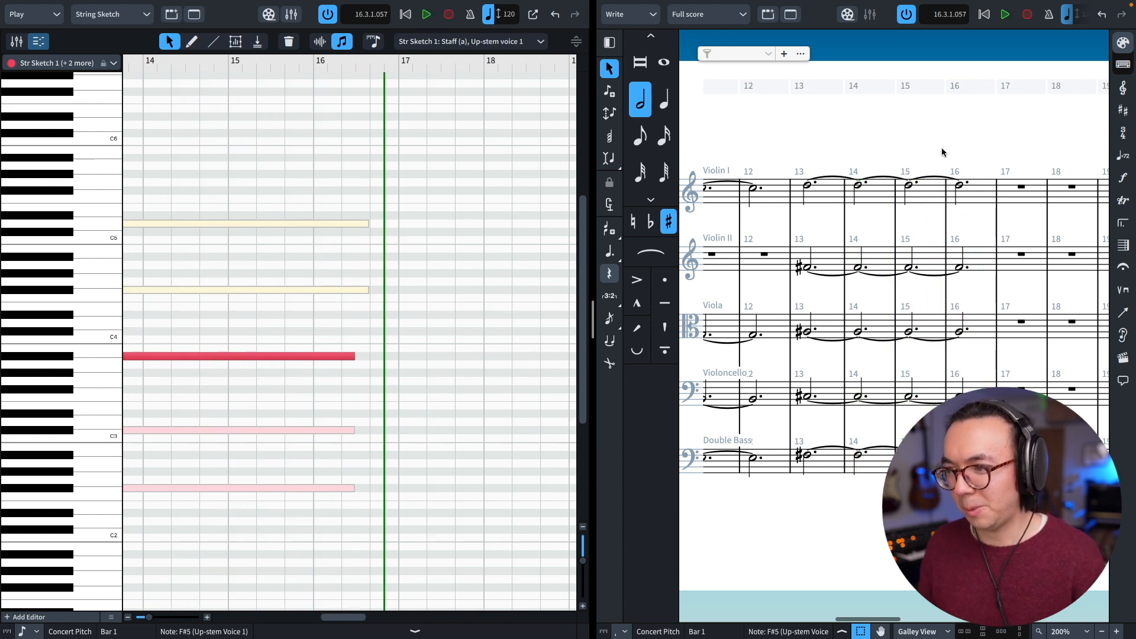
{"action": "scroll", "coordinate": [888, 136], "scroll_direction": "left", "scroll_amount": 10}
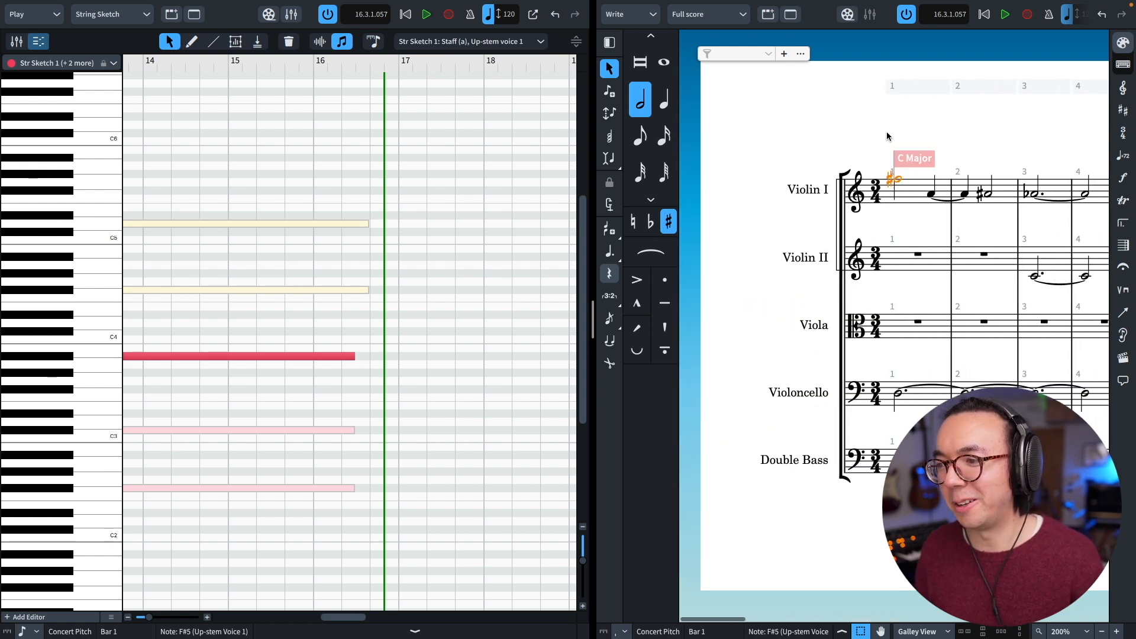
{"action": "left_click", "coordinate": [954, 135]}
{"action": "scroll", "coordinate": [935, 135], "scroll_direction": "right", "scroll_amount": 5}
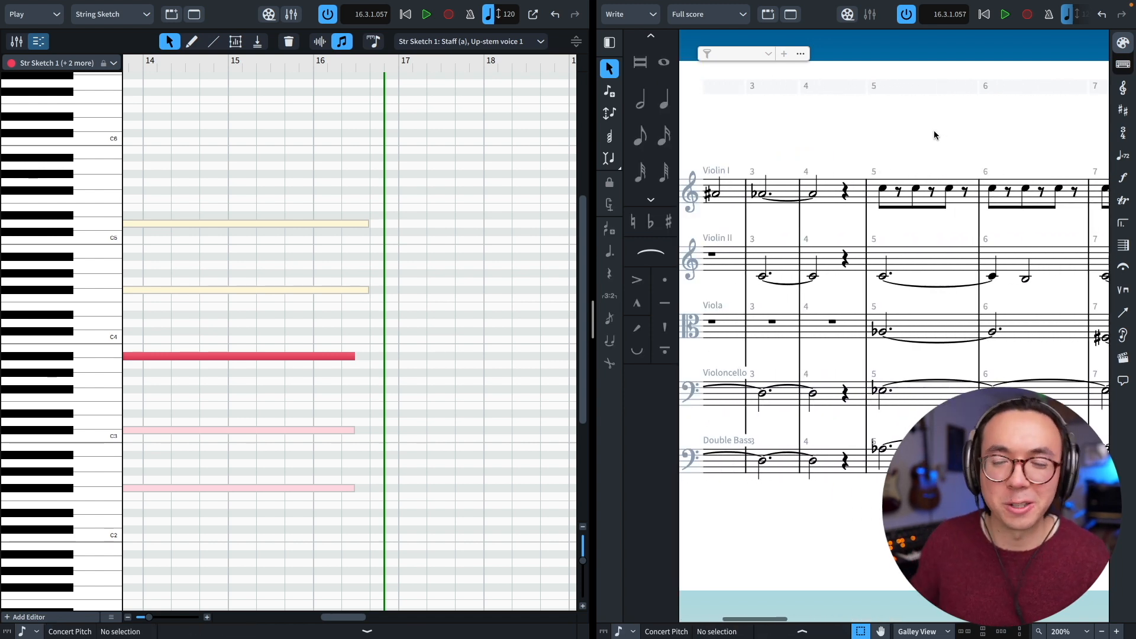
{"action": "scroll", "coordinate": [936, 134], "scroll_direction": "left", "scroll_amount": 3}
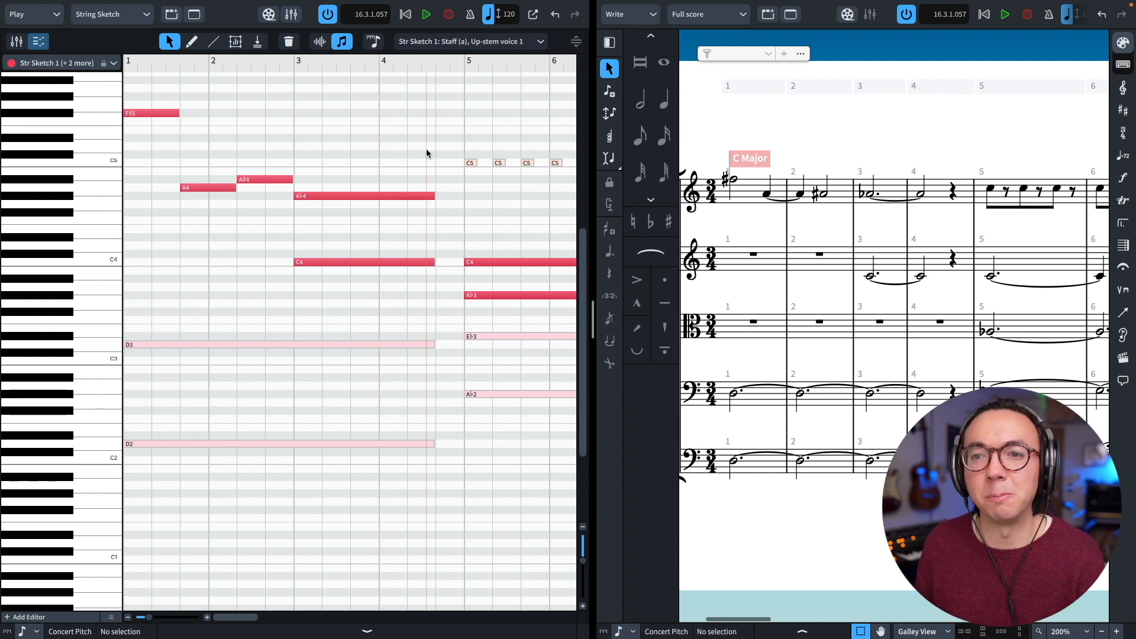
Show only Str Sketch 1 in the Key Editor by hiding Str Sketch 2 and Str Sketch 3
{"action": "left_click", "coordinate": [75, 64]}
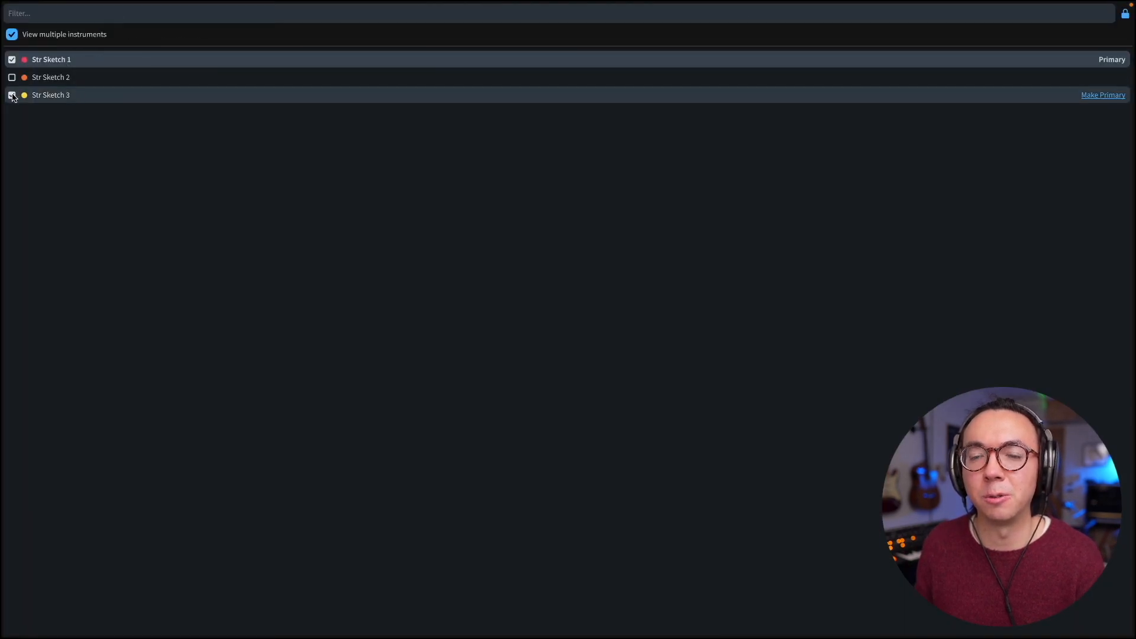
{"action": "left_click", "coordinate": [12, 95]}
{"action": "left_click", "coordinate": [12, 77]}
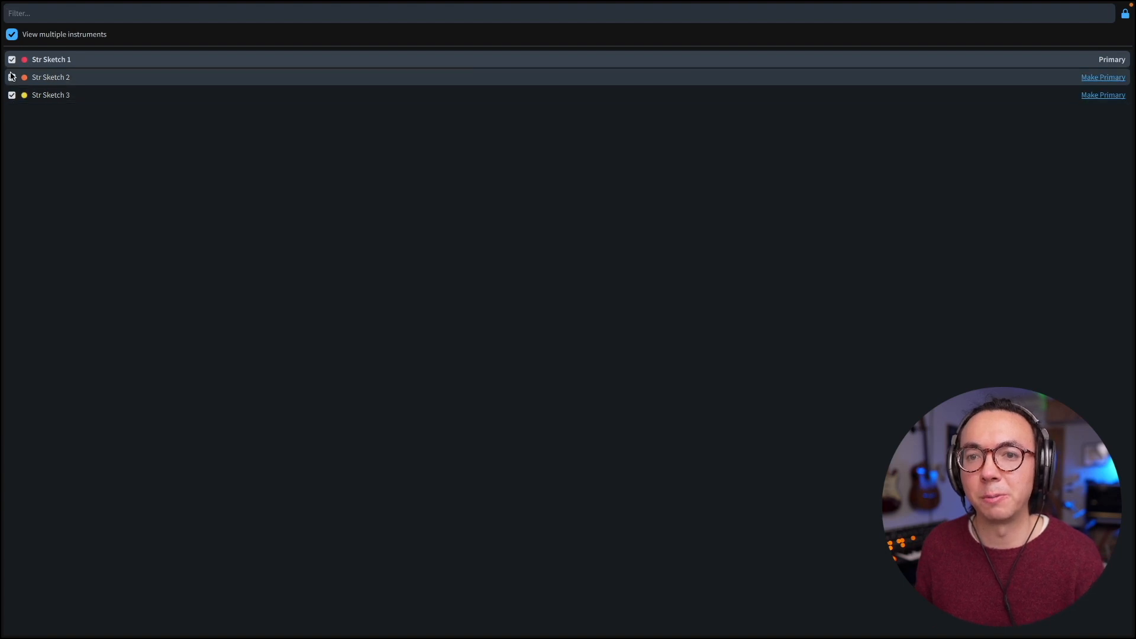
{"action": "left_click", "coordinate": [12, 77]}
{"action": "left_click", "coordinate": [12, 94]}
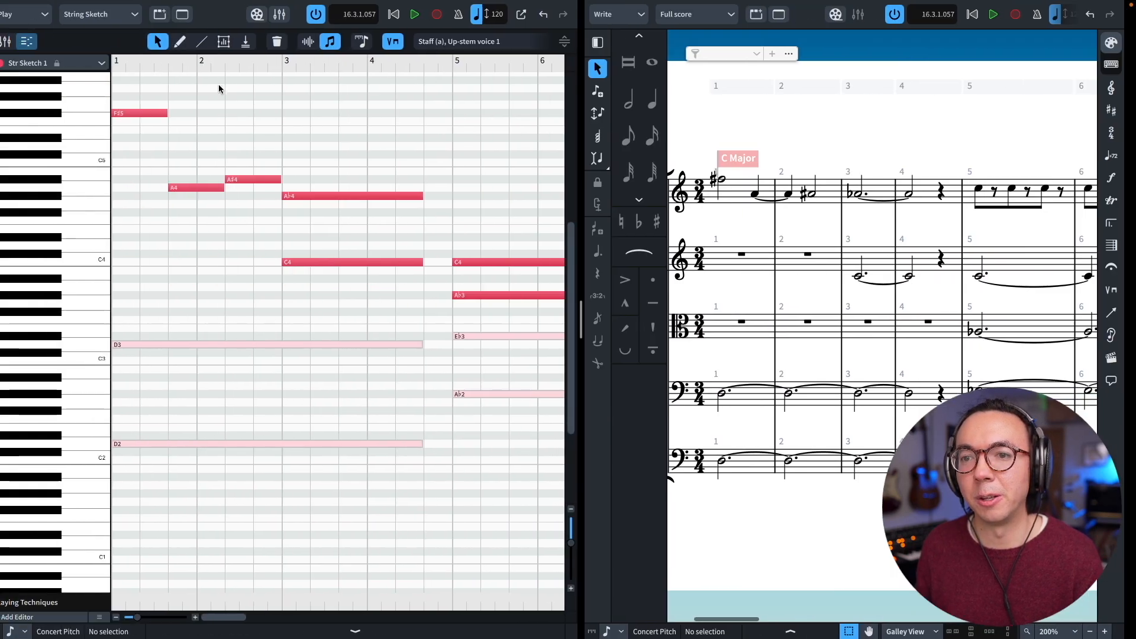
Play the passage through bars 6 and 7 into bar 8, and stop playback
{"action": "scroll", "coordinate": [219, 107], "scroll_direction": "down", "scroll_amount": 1}
{"action": "scroll", "coordinate": [221, 109], "scroll_direction": "right", "scroll_amount": 8}
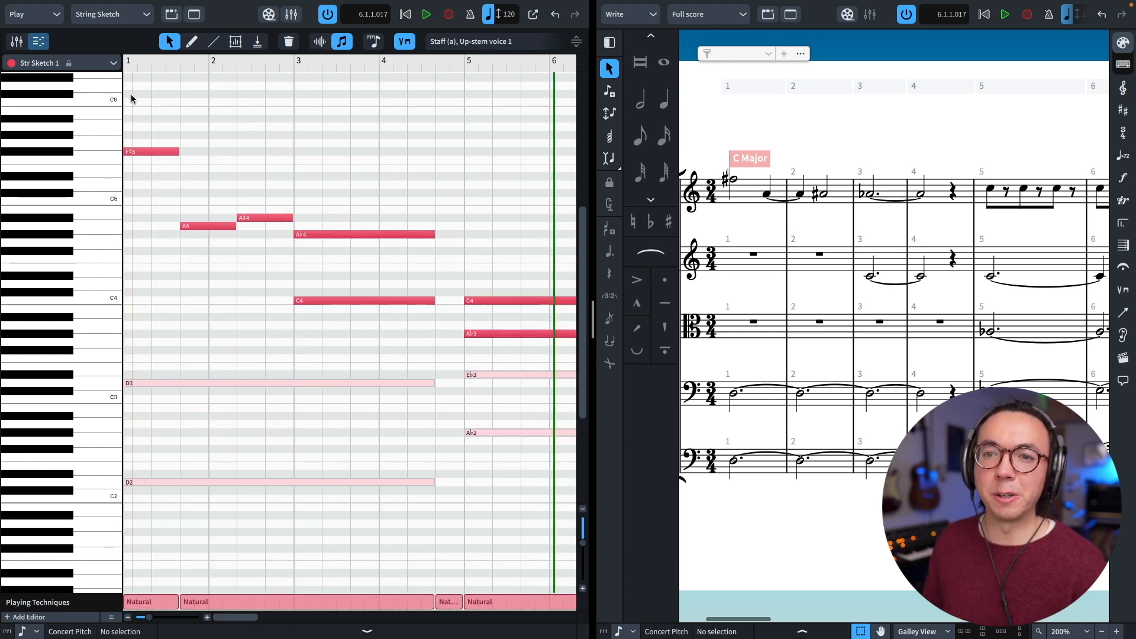
{"action": "left_click", "coordinate": [449, 66]}
{"action": "key", "text": "space"}
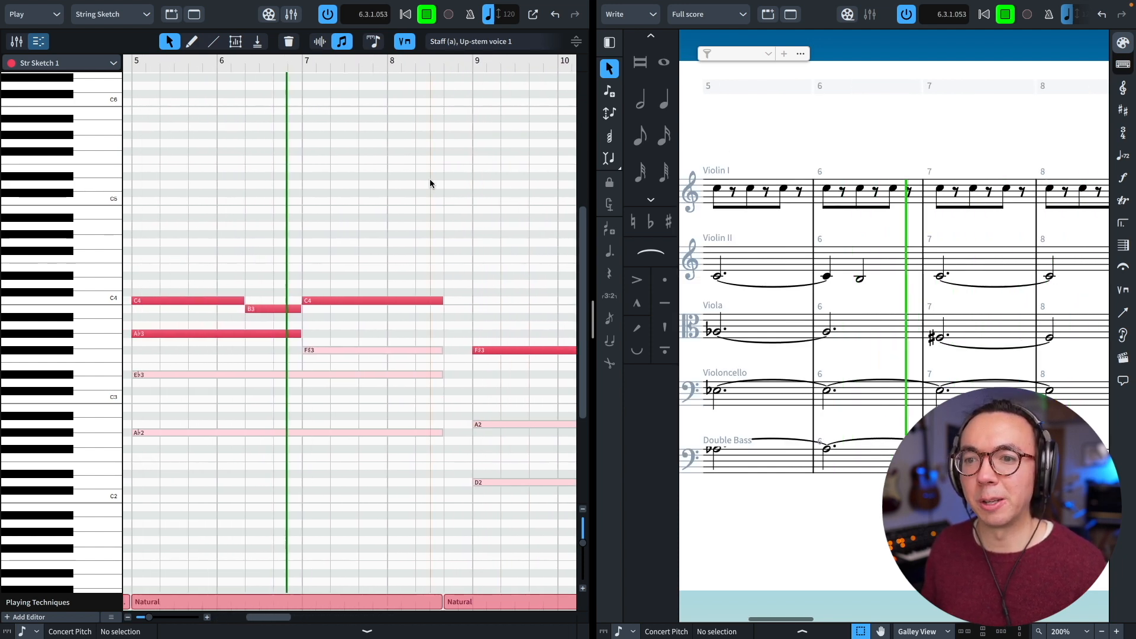
{"action": "key", "text": "space"}
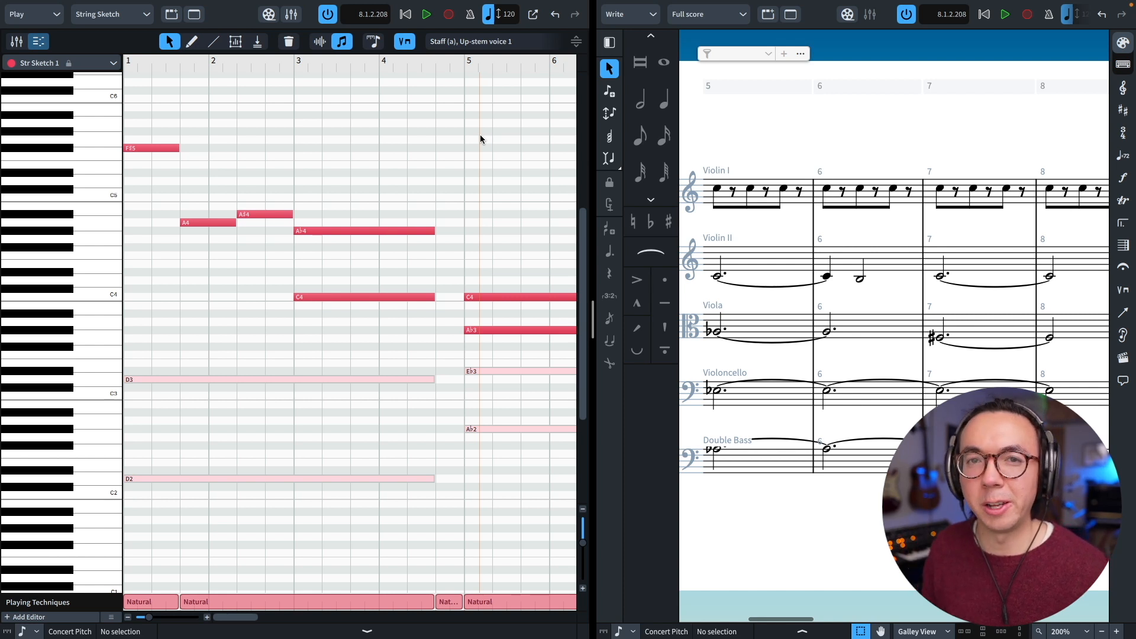
Bring up the track overview above the Key Editor and solo Str Sketch 1, Str Sketch 2 and Str Sketch 3
{"action": "left_click", "coordinate": [582, 43]}
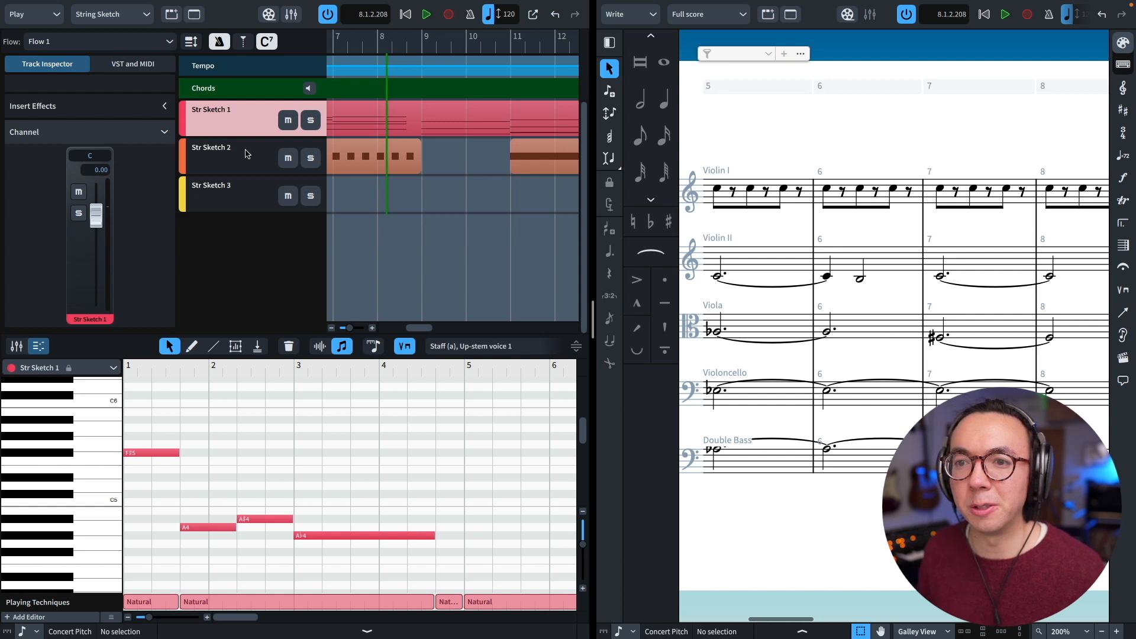
{"action": "key", "text": "Down"}
{"action": "key", "text": "Down"}
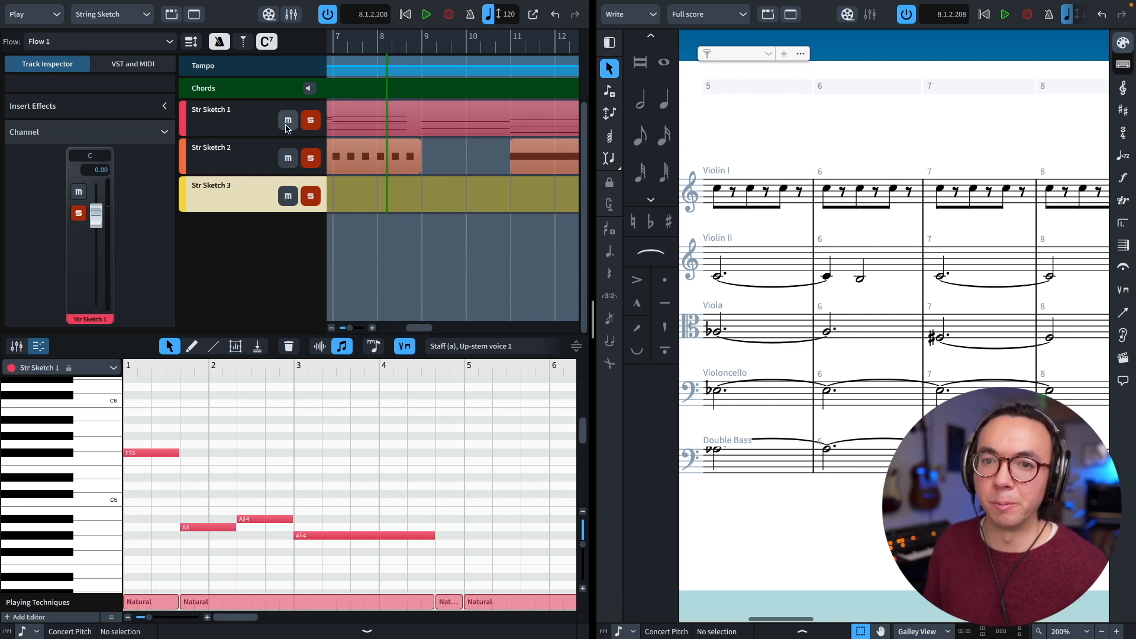
Route the Str Sketch 1 track to the 02 - NotePerformer instrument instead of Pianoteq
{"action": "left_click", "coordinate": [262, 126]}
{"action": "left_click", "coordinate": [133, 63]}
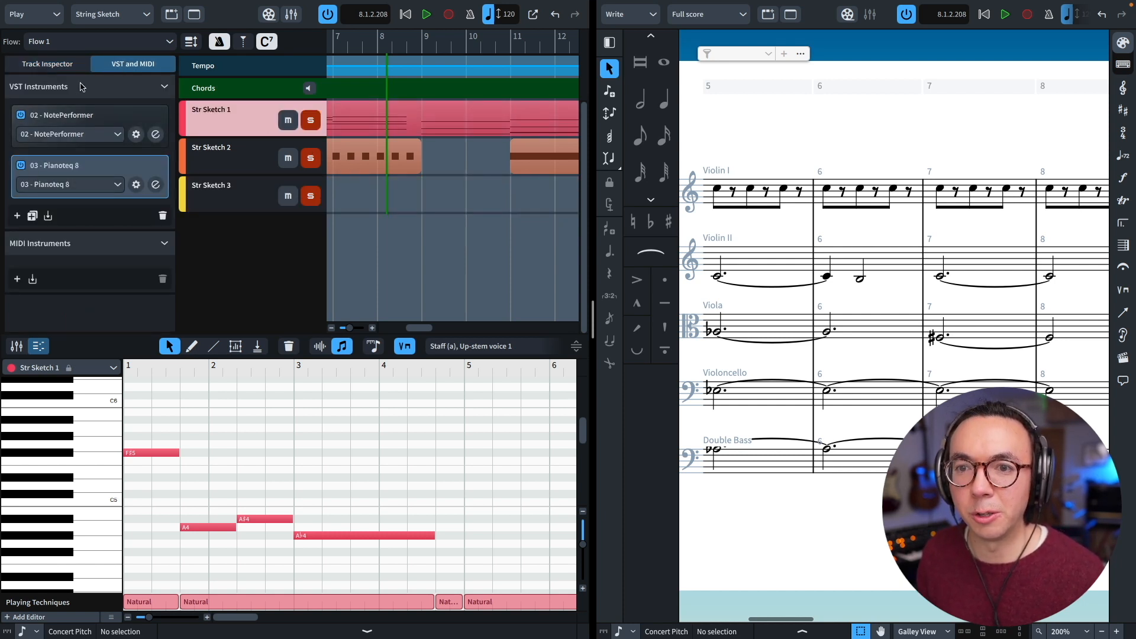
{"action": "left_click", "coordinate": [47, 64]}
{"action": "scroll", "coordinate": [160, 95], "scroll_direction": "up", "scroll_amount": 4}
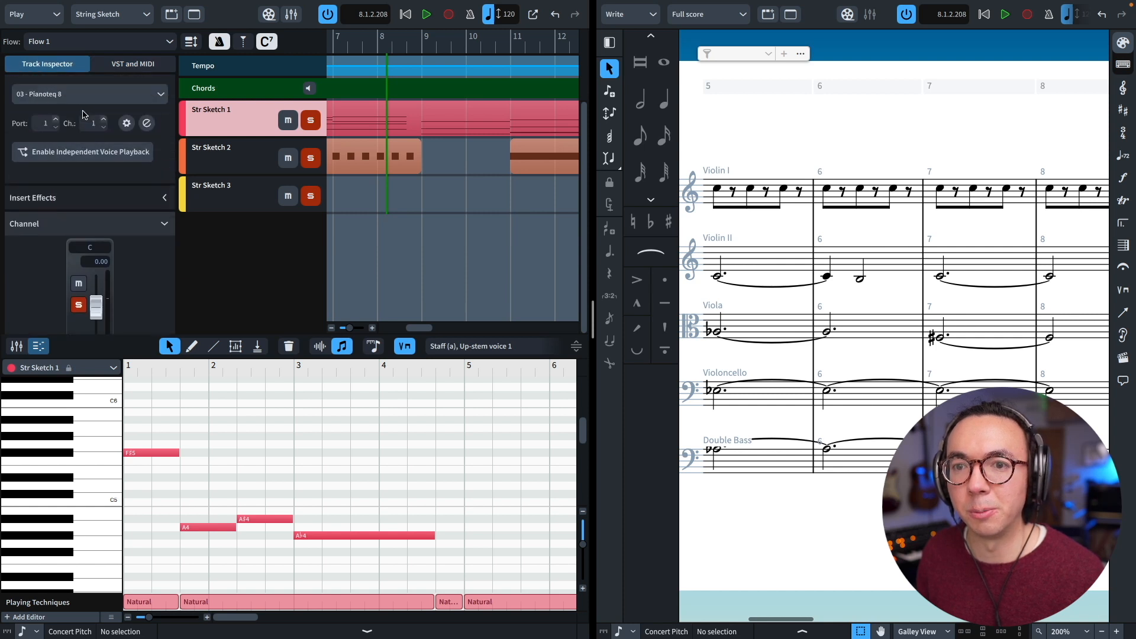
{"action": "left_click", "coordinate": [72, 121]}
{"action": "left_click", "coordinate": [67, 173]}
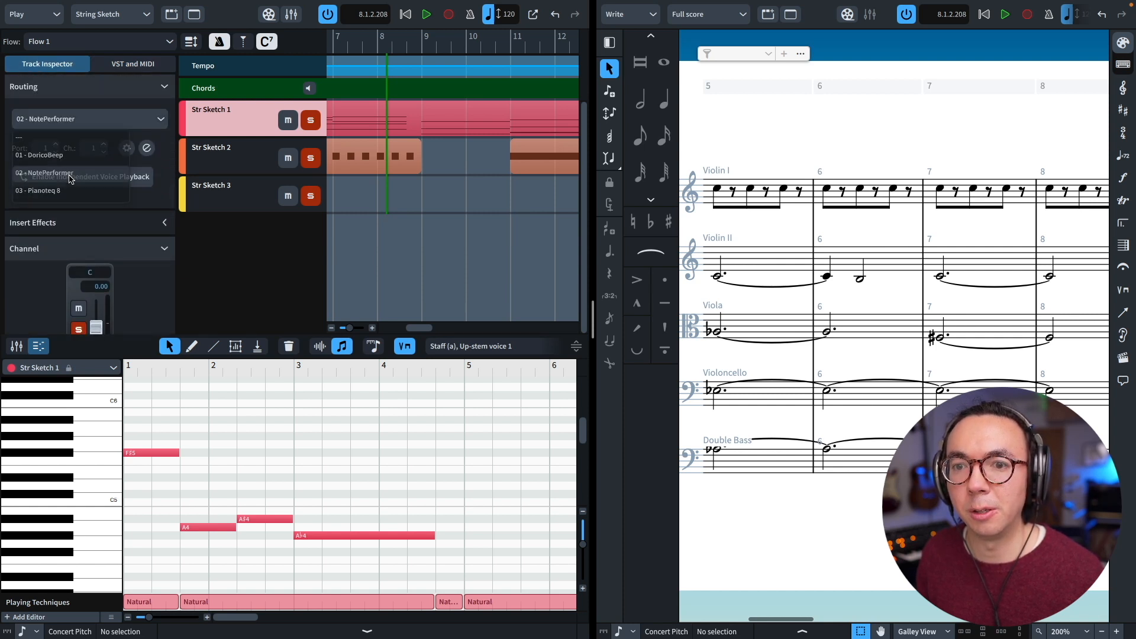